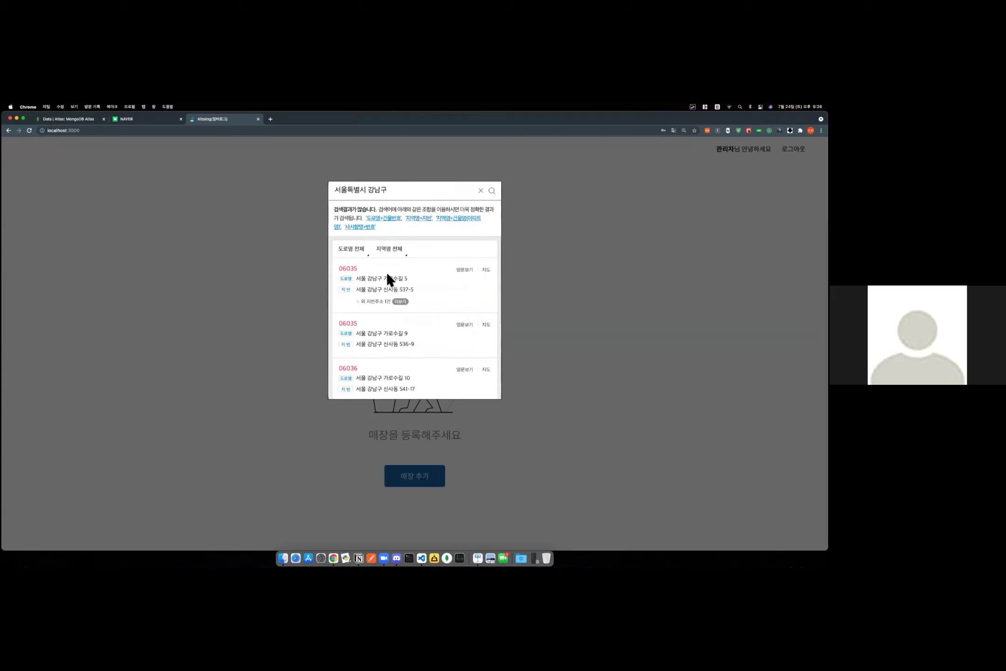
pyautogui.click(395, 281)
pyautogui.click(403, 303)
pyautogui.write('101호')
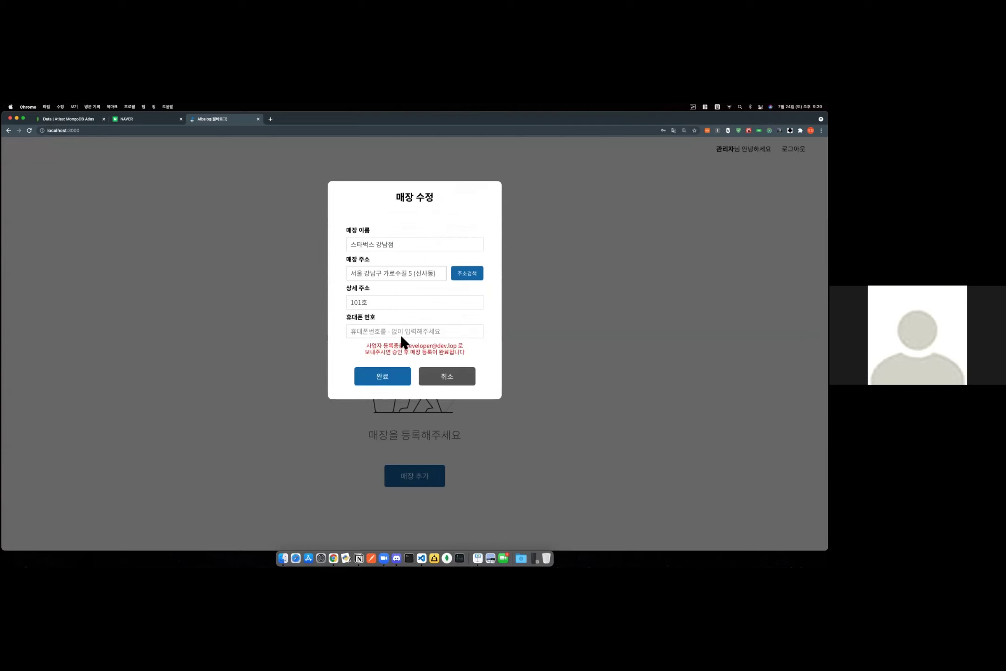
pyautogui.click(400, 332)
pyautogui.write('02-1111-1111')
pyautogui.click(393, 383)
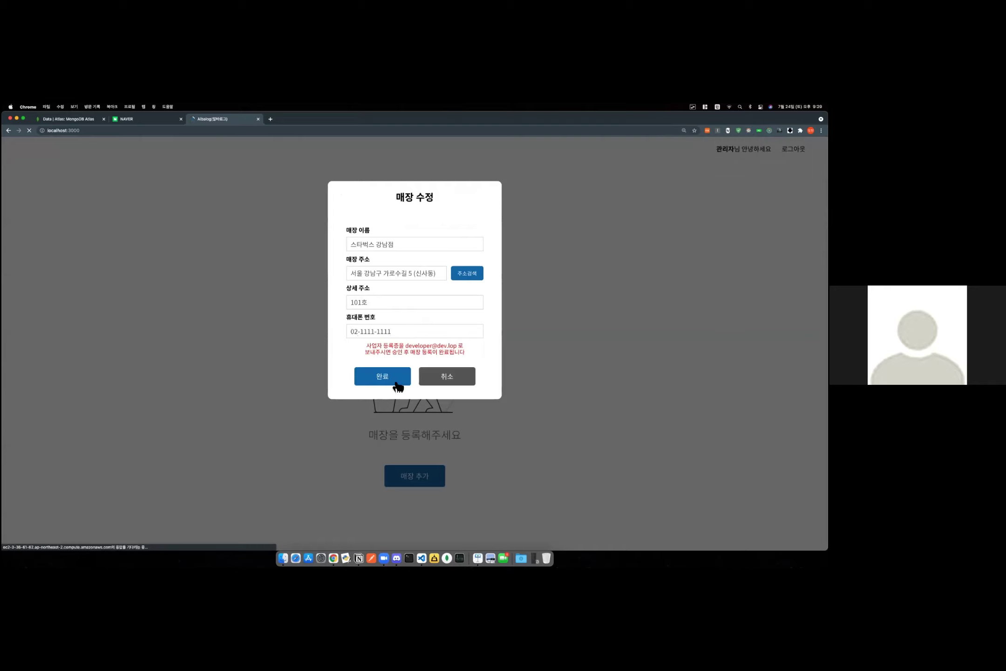
# Add a second store 순대국밥 with the first 제주도 address, 101호 and a phone number.
pyautogui.click(431, 353)
pyautogui.click(390, 243)
pyautogui.write('ㅅㅜㄴ대국ㅂ')
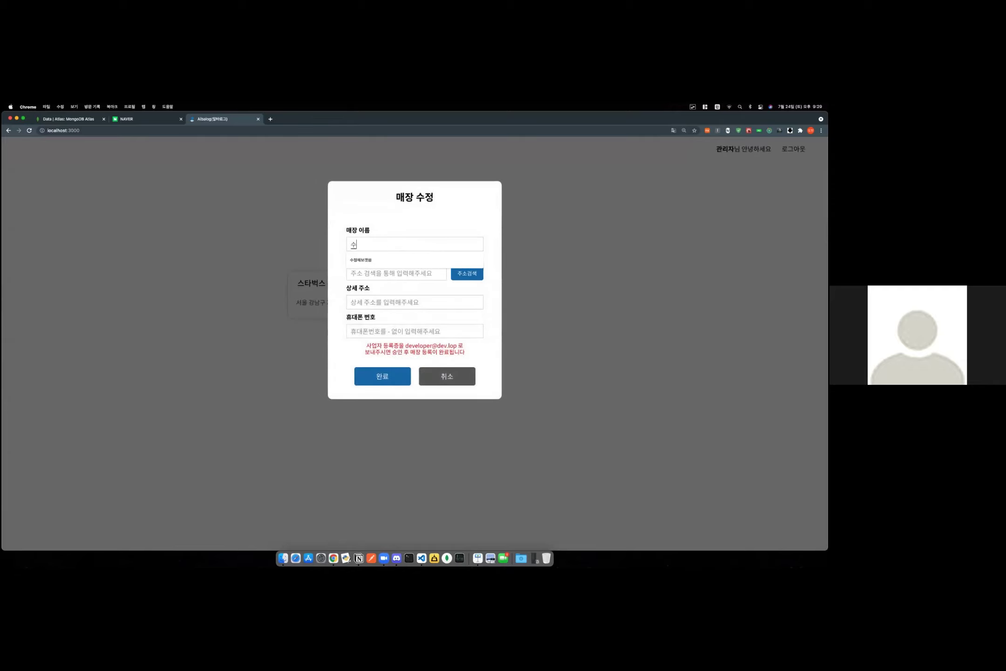
pyautogui.write('ㅏㅂ')
pyautogui.click(464, 275)
pyautogui.write('제주')
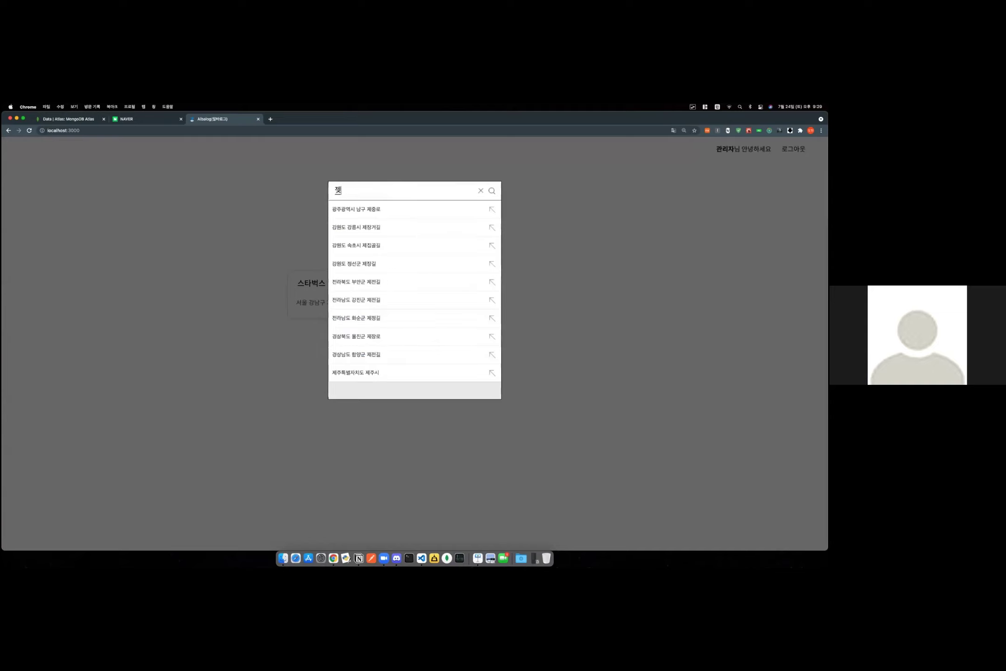
pyautogui.write('ㄷㅗ')
pyautogui.press('Return')
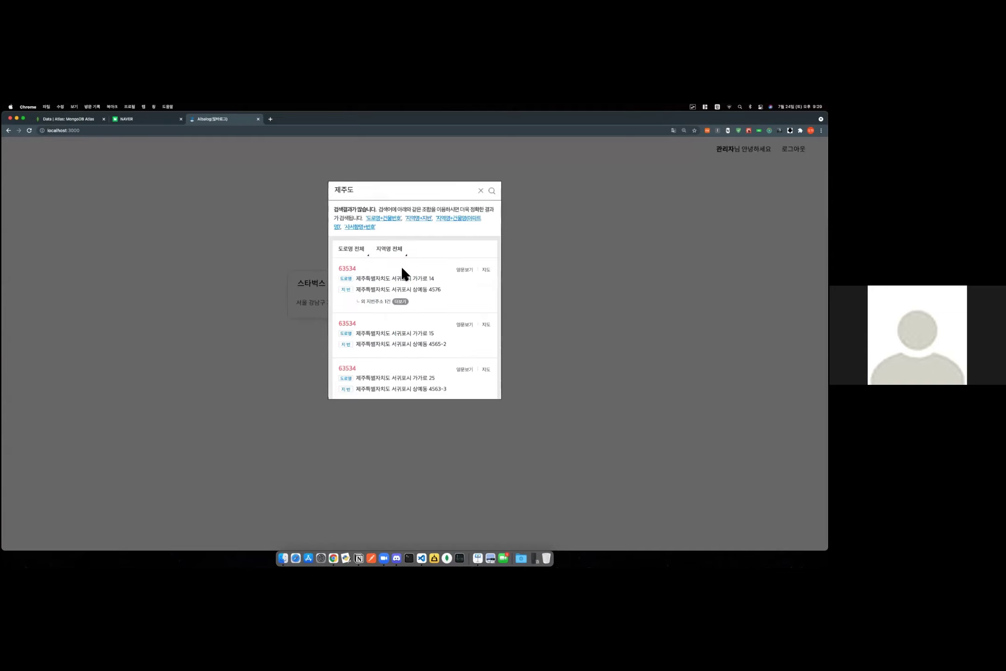
pyautogui.click(396, 271)
pyautogui.click(390, 301)
pyautogui.write('101호')
pyautogui.press('Tab')
pyautogui.write('01011112222')
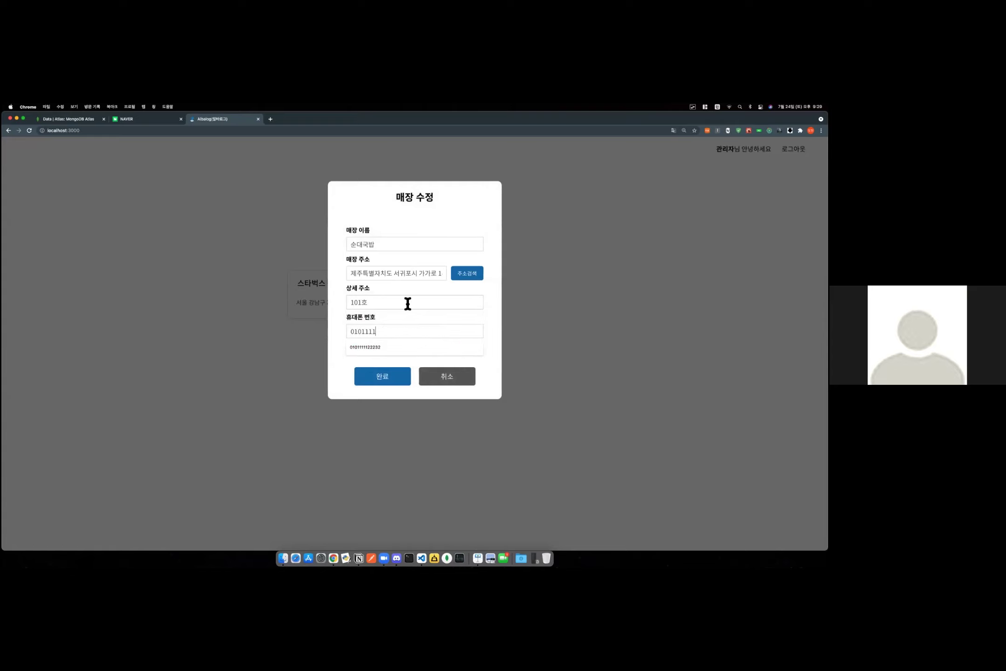
pyautogui.click(403, 377)
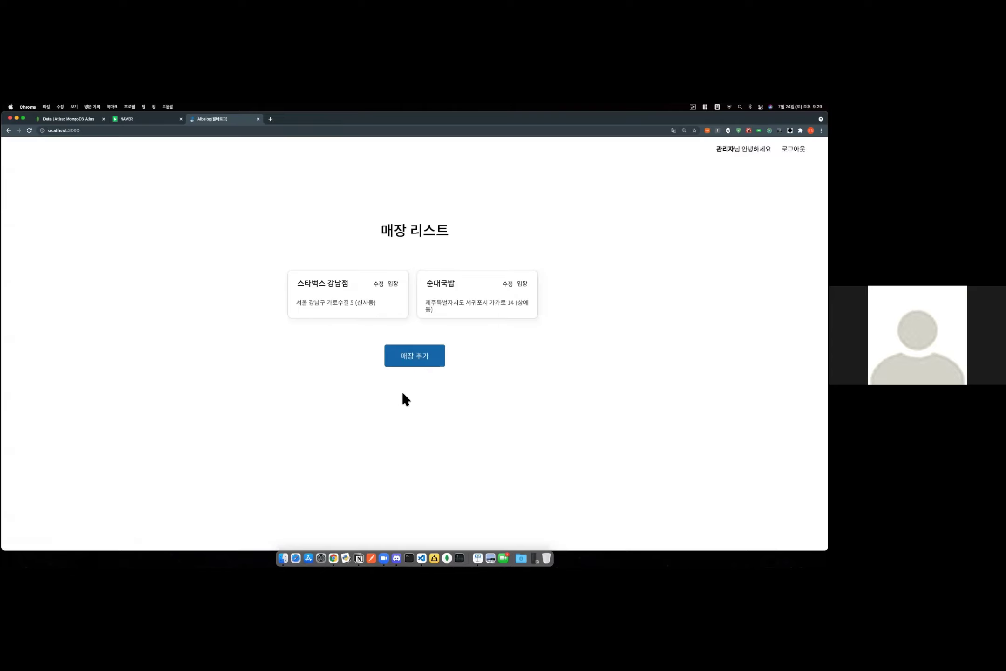
# Rename the first store to 스타벅스1 강남점 and enter it.
pyautogui.click(380, 285)
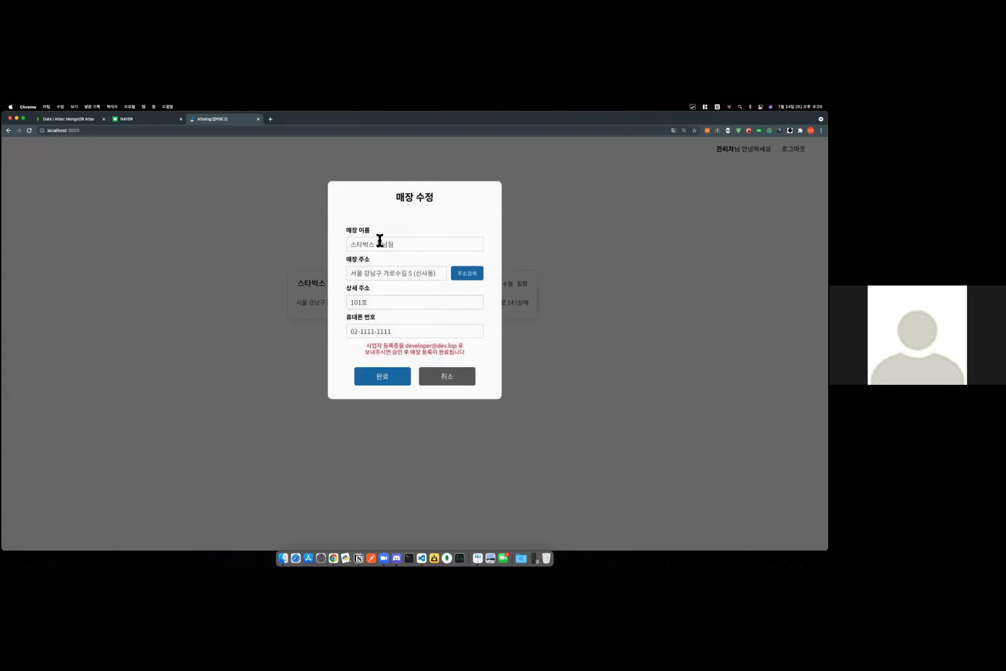
pyautogui.click(402, 380)
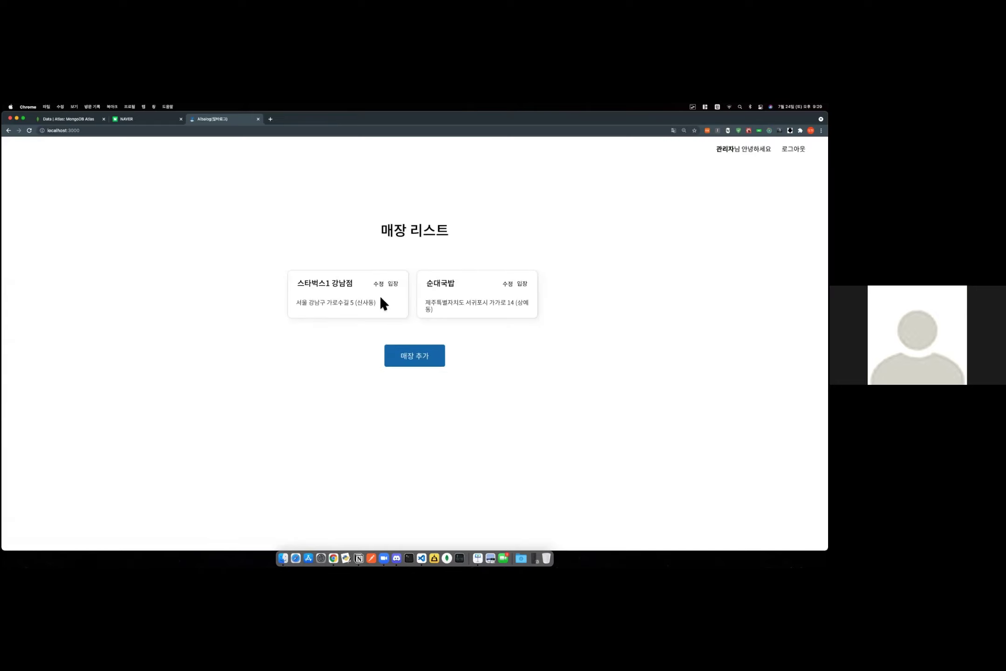
pyautogui.click(393, 283)
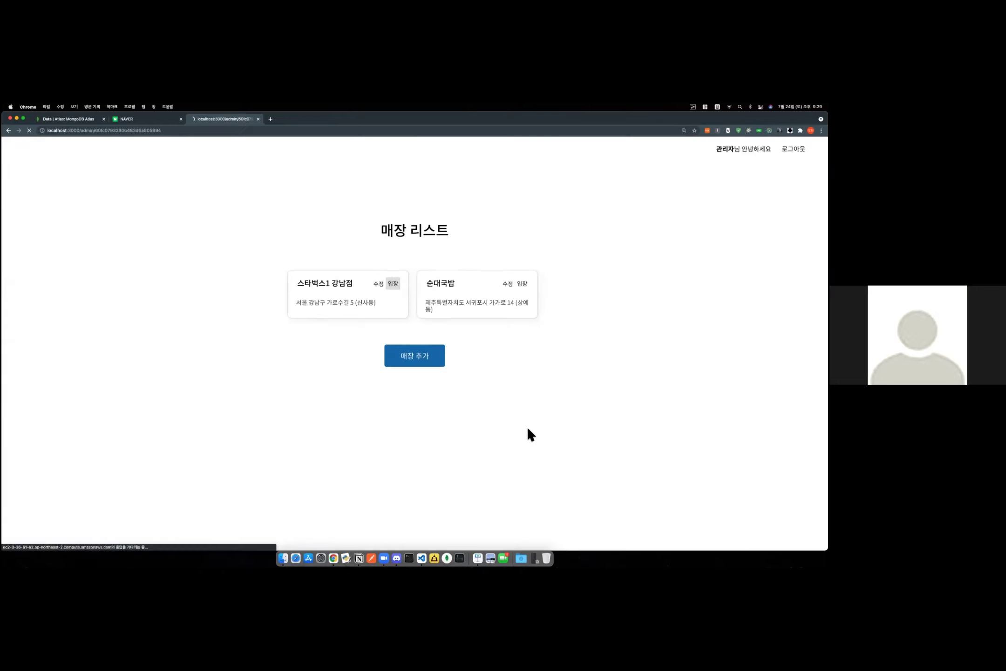
# Adjust the page zoom and open the store's staff list.
pyautogui.press('super+minus')
pyautogui.press('super+plus')
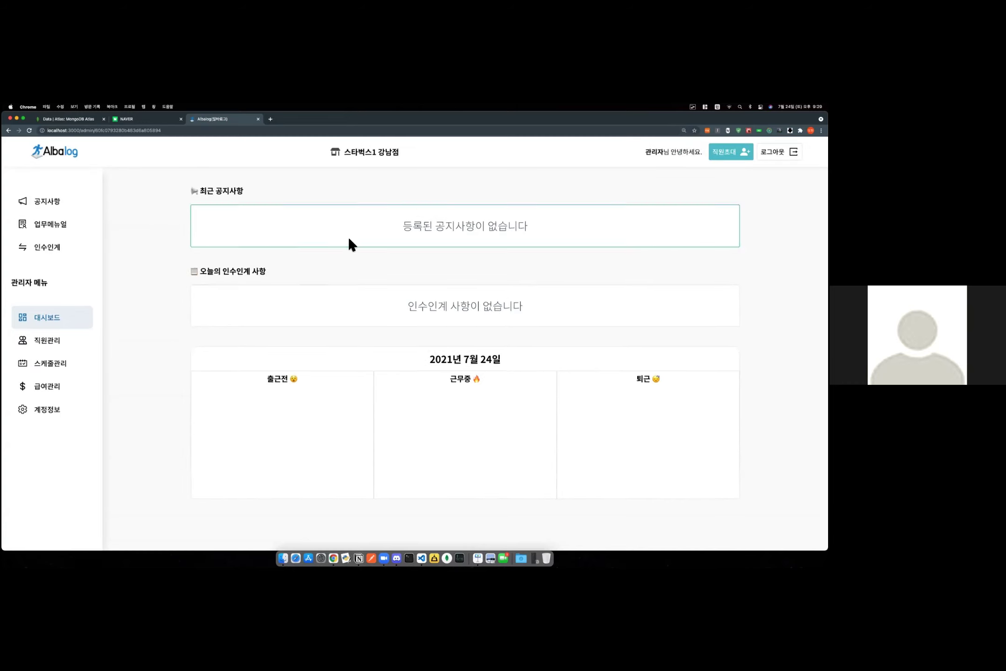
pyautogui.click(50, 341)
pyautogui.moveTo(535, 377); pyautogui.dragTo(406, 280)
pyautogui.click(530, 415)
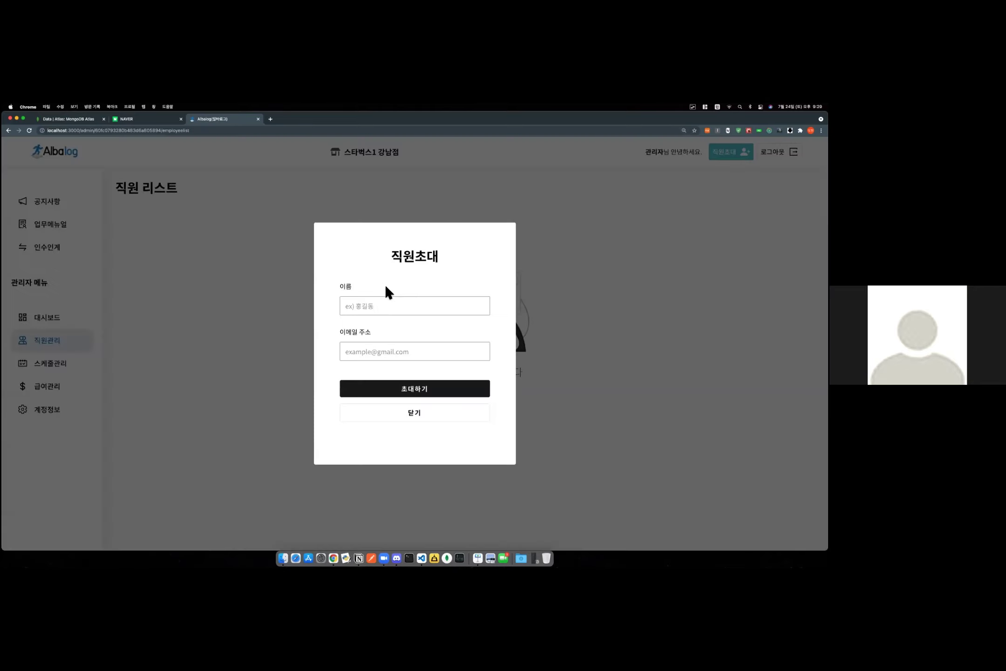
# Send a staff invitation with the employee's name and e-mail address, then dismiss the confirmation.
pyautogui.click(384, 305)
pyautogui.write('ㅇ')
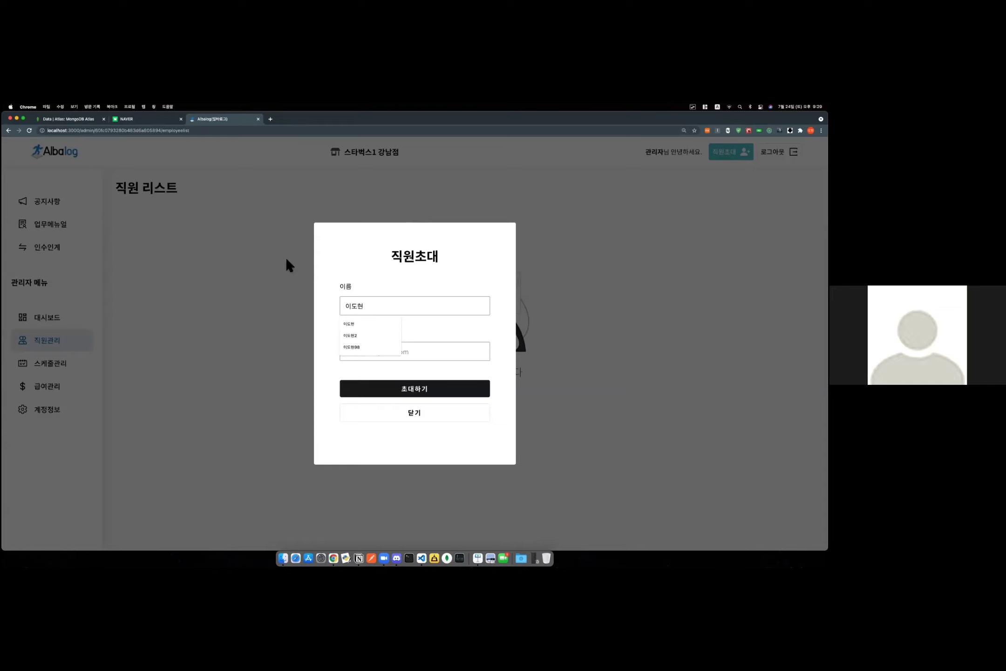
pyautogui.click(395, 347)
pyautogui.press('BackSpace')
pyautogui.press('BackSpace')
pyautogui.click(346, 351)
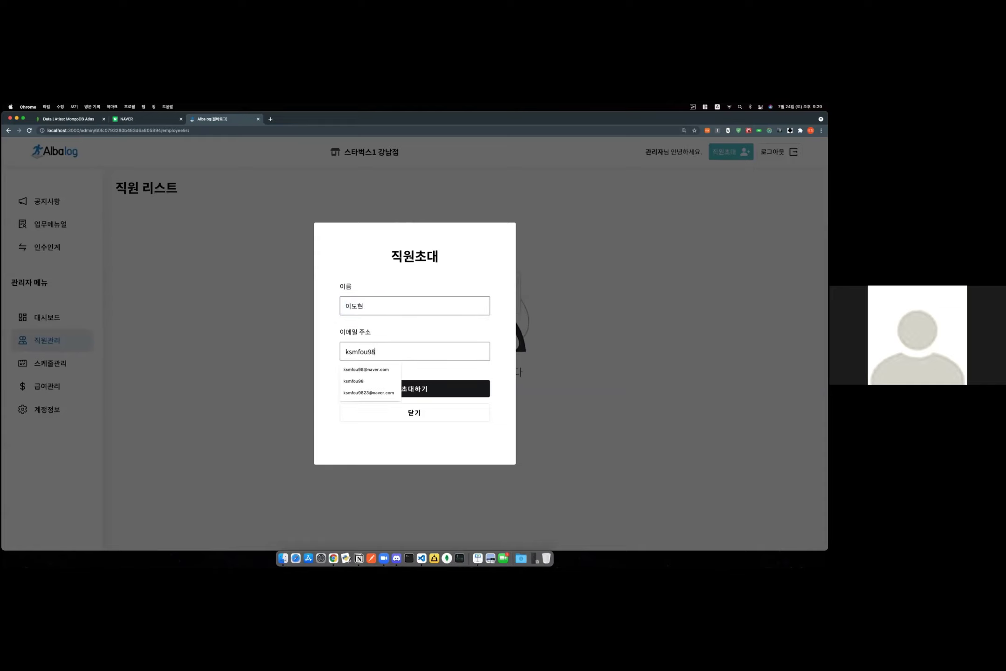
pyautogui.click(392, 391)
pyautogui.click(468, 165)
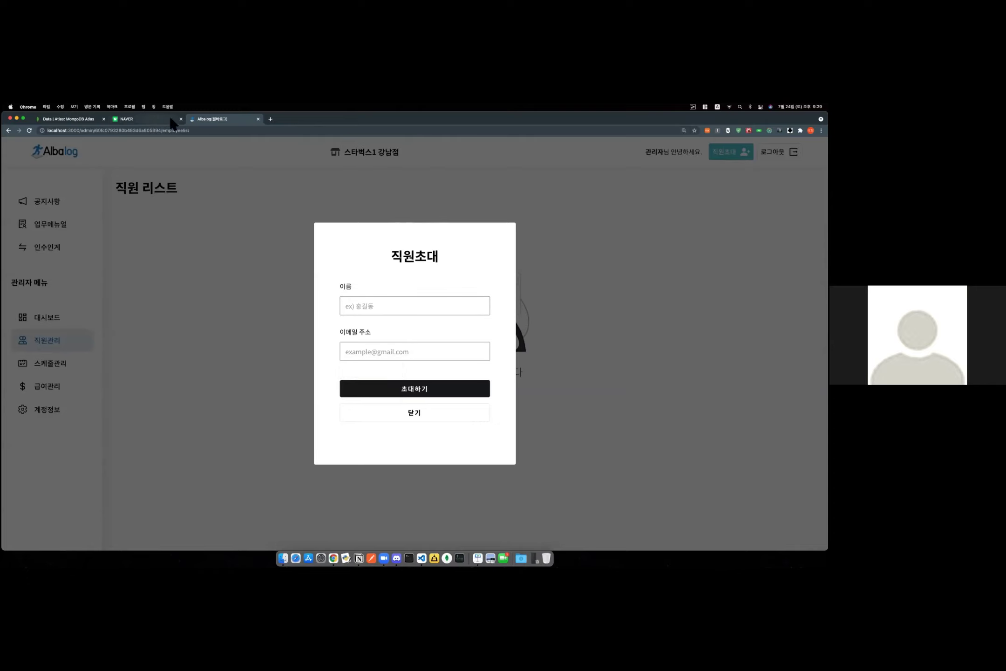
# Log in to NAVER with the account ID and password.
pyautogui.click(167, 120)
pyautogui.click(556, 235)
pyautogui.write('s')
pyautogui.press('BackSpace')
pyautogui.press('Tab')
pyautogui.write('****')
pyautogui.press('Return')
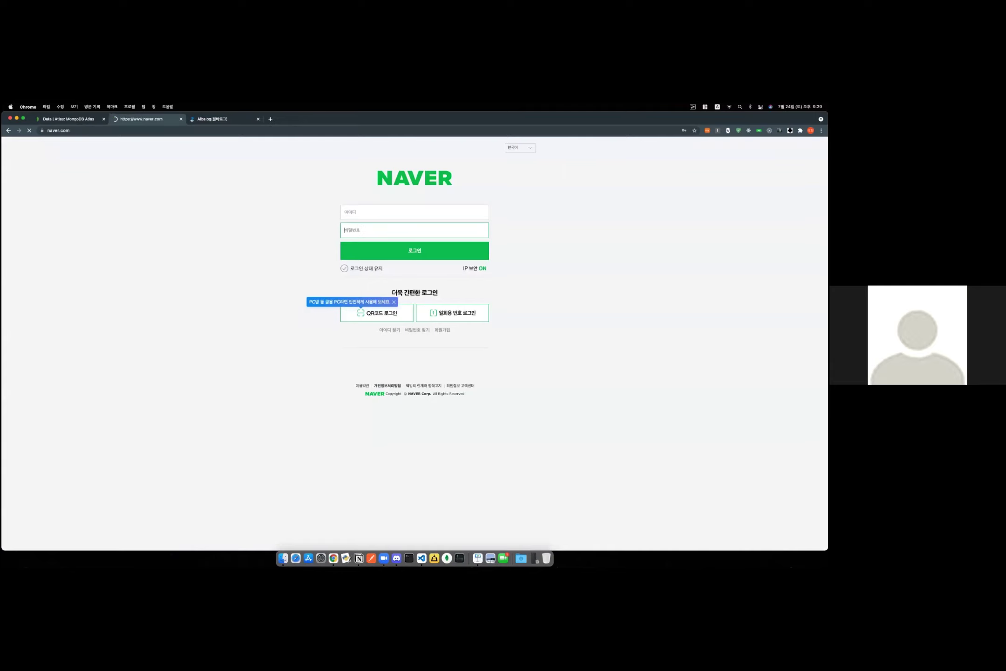
# Open the 알바로그: 직원초대 e-mail, follow its sign-up link, and enter the passwords and phone number.
pyautogui.click(540, 249)
pyautogui.click(518, 274)
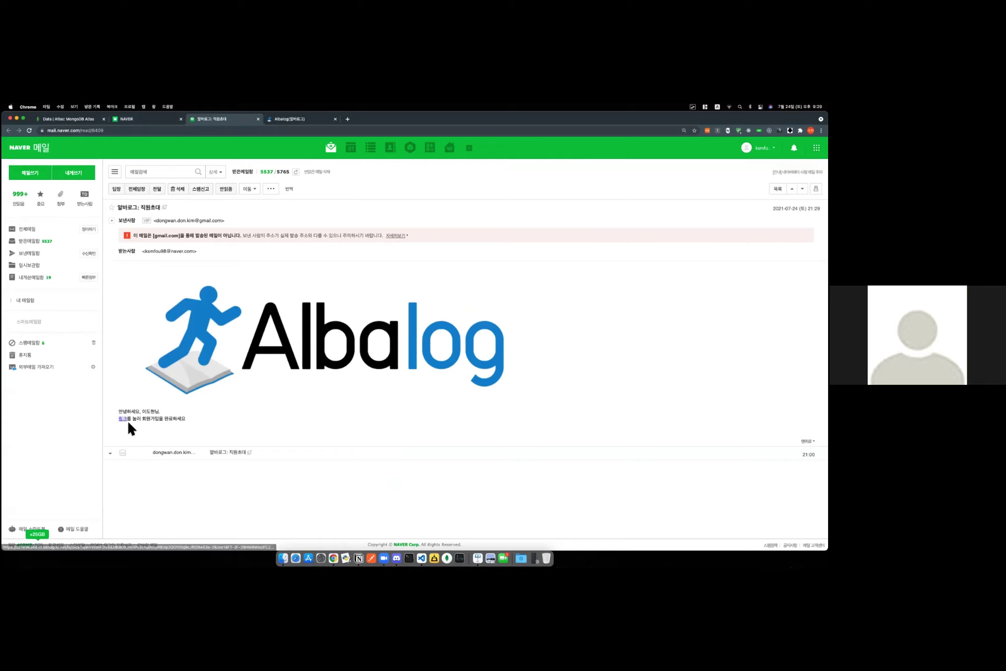
pyautogui.click(124, 419)
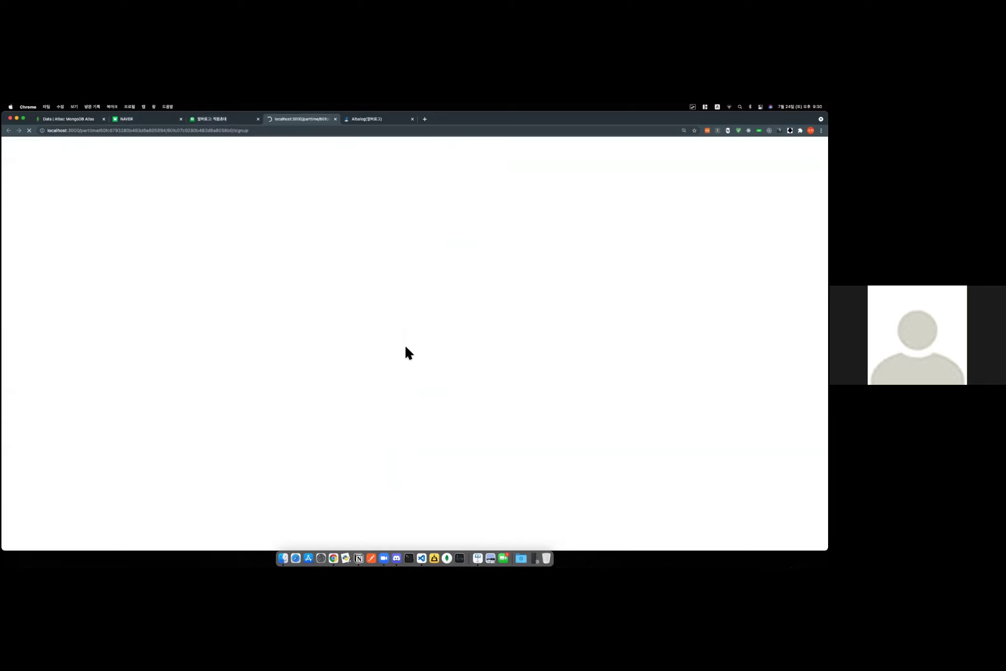
pyautogui.click(419, 320)
pyautogui.write('12')
pyautogui.write('123456')
pyautogui.write('010111')
pyautogui.write('12222')
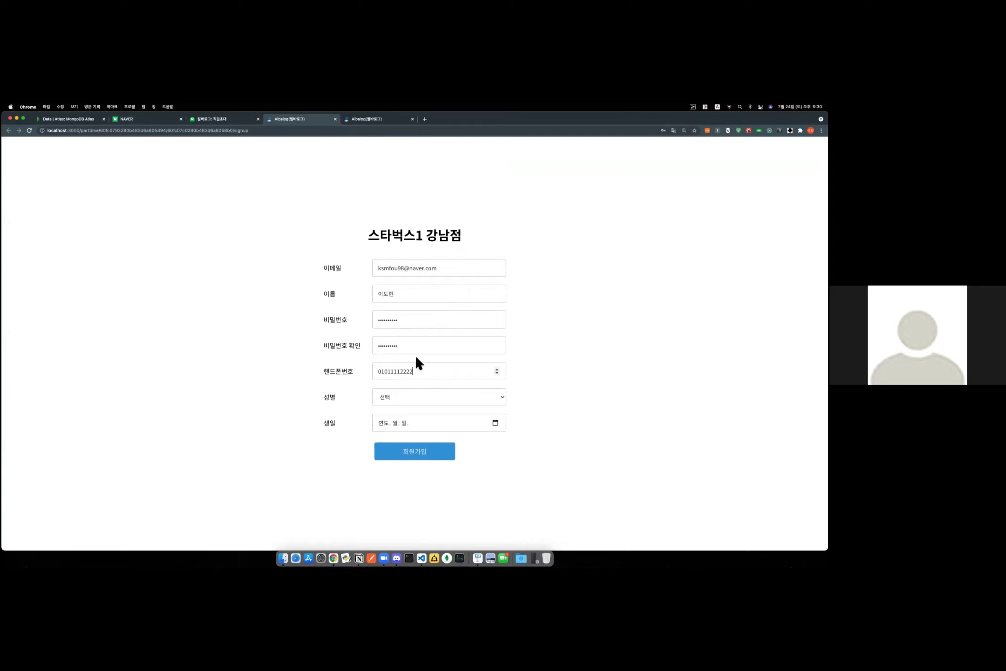
pyautogui.click(399, 402)
# Complete sign-up with gender 남자 and birthday July 14, then enter the store as the employee.
pyautogui.click(397, 409)
pyautogui.click(495, 423)
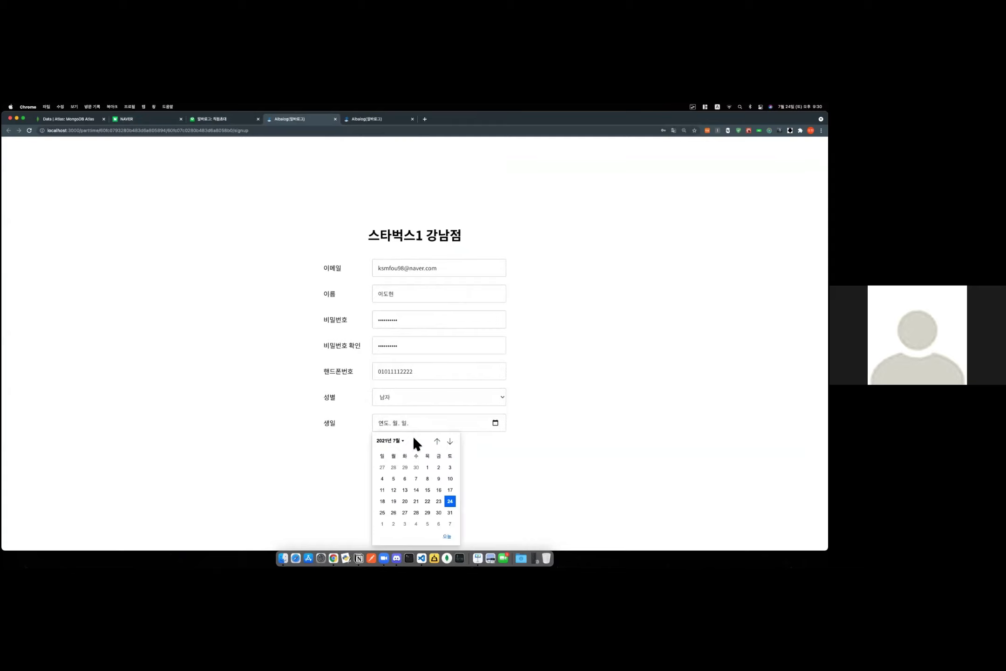
pyautogui.click(416, 489)
pyautogui.click(414, 453)
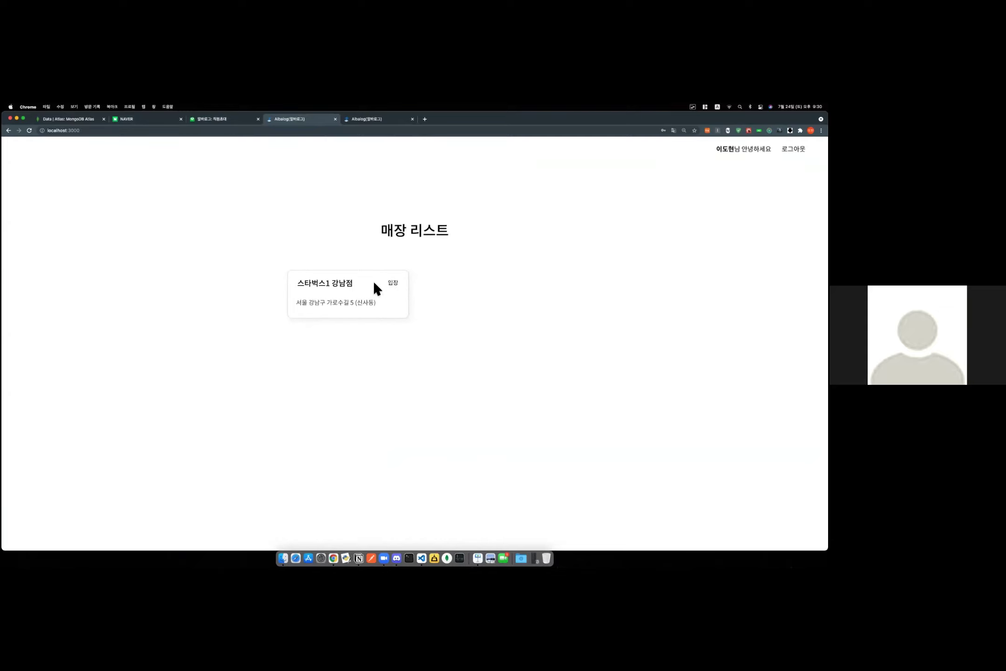
pyautogui.click(394, 283)
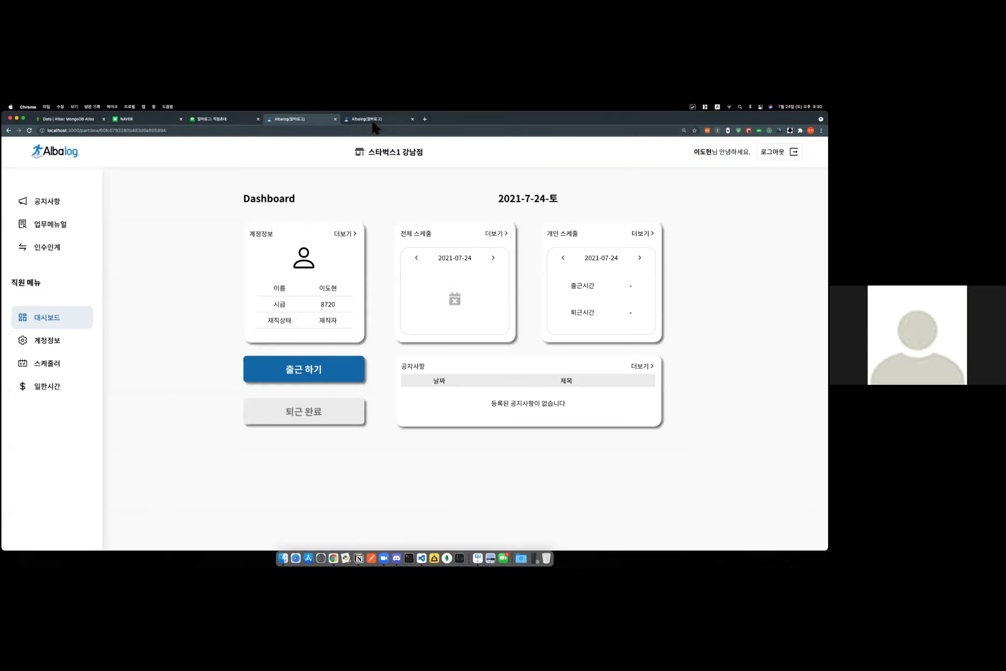
# Return to the admin tab, close the leftover invitation form and go to the store list.
pyautogui.click(376, 120)
pyautogui.click(394, 404)
pyautogui.click(56, 157)
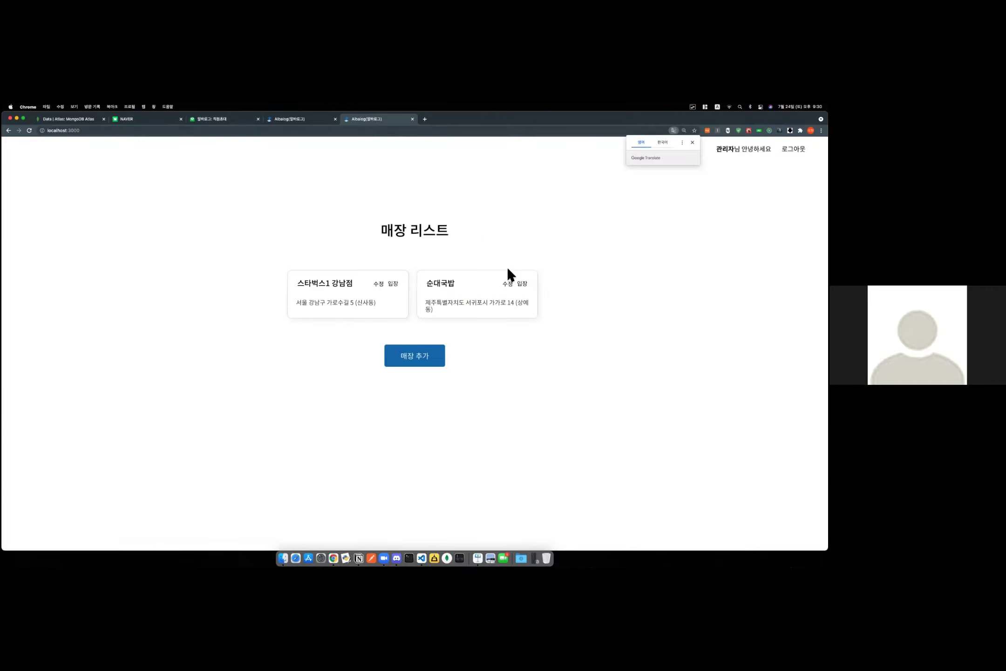
# From the 순대국밥 store, invite the employee by name and e-mail address and dismiss the alert.
pyautogui.click(521, 285)
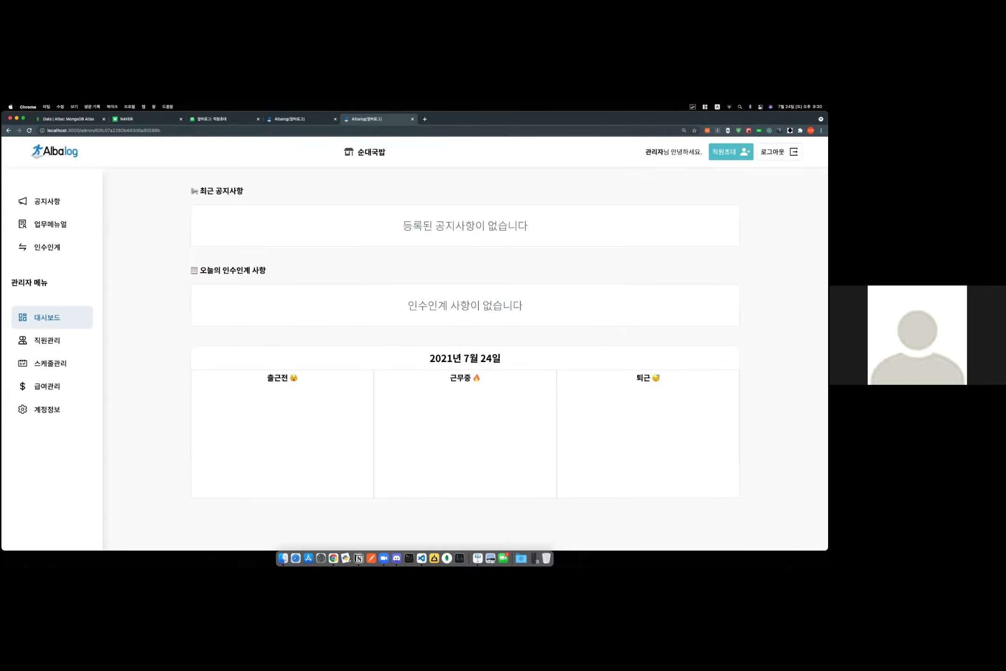
pyautogui.click(731, 152)
pyautogui.click(416, 302)
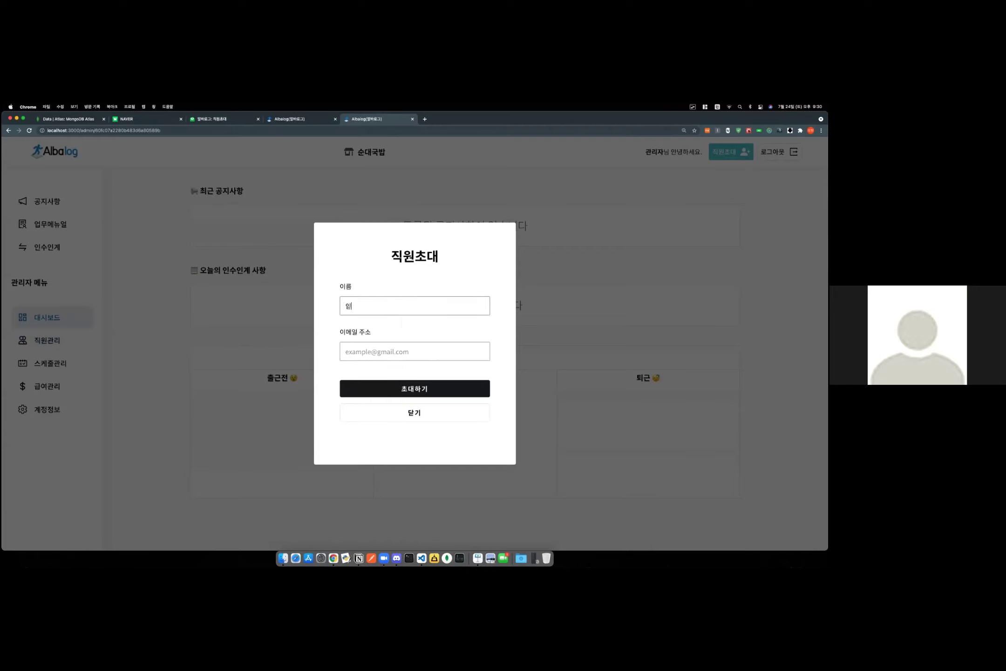
pyautogui.click(426, 350)
pyautogui.write('e')
pyautogui.press('BackSpace')
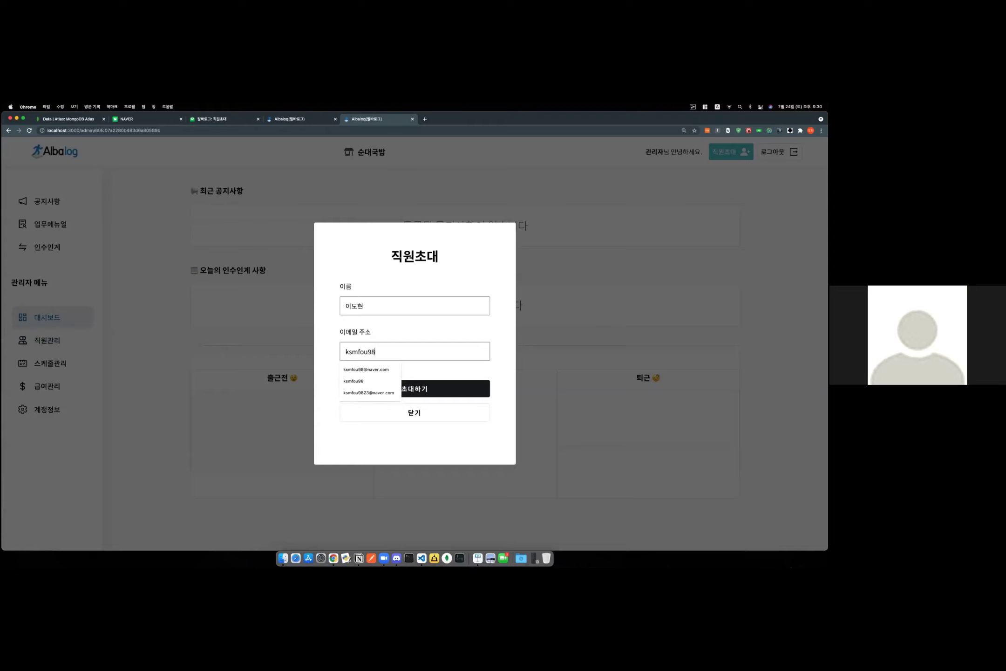
pyautogui.click(443, 394)
pyautogui.click(471, 167)
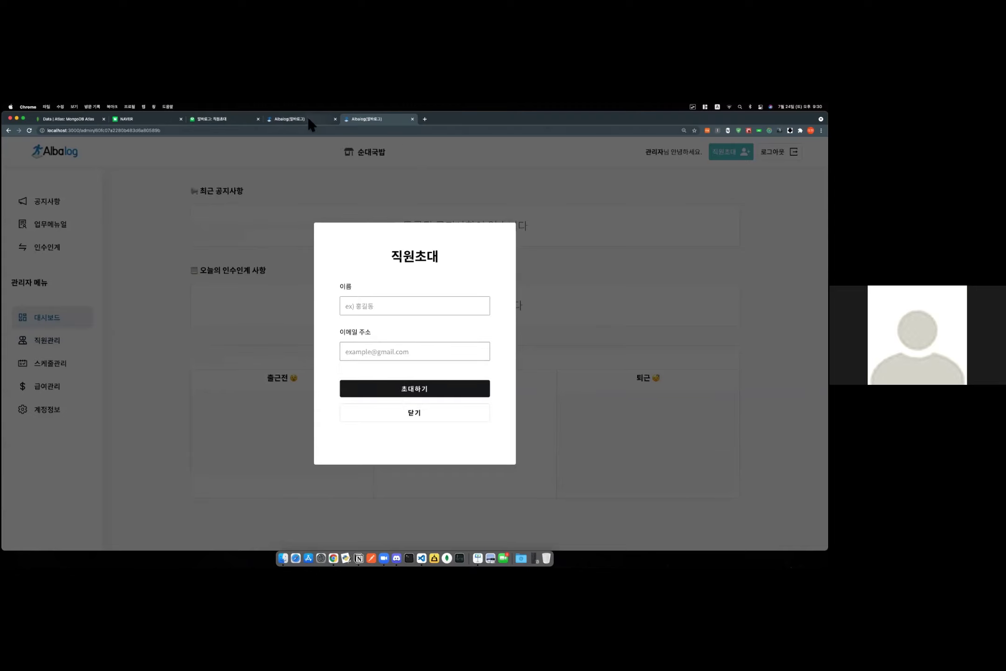
# Switch to Naver Mail and return to the inbox list.
pyautogui.click(288, 120)
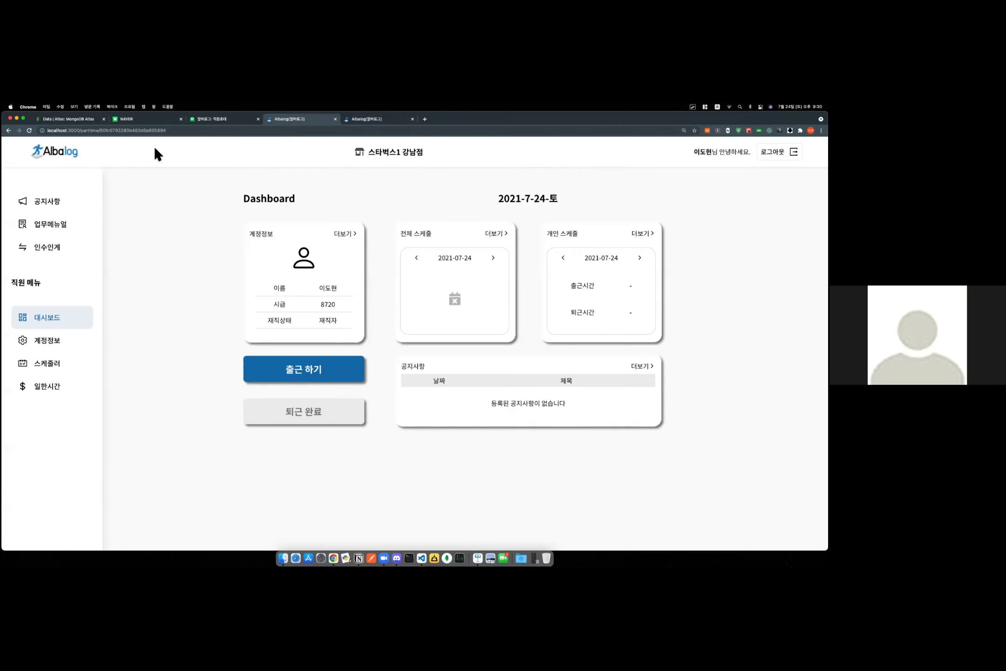
pyautogui.click(222, 120)
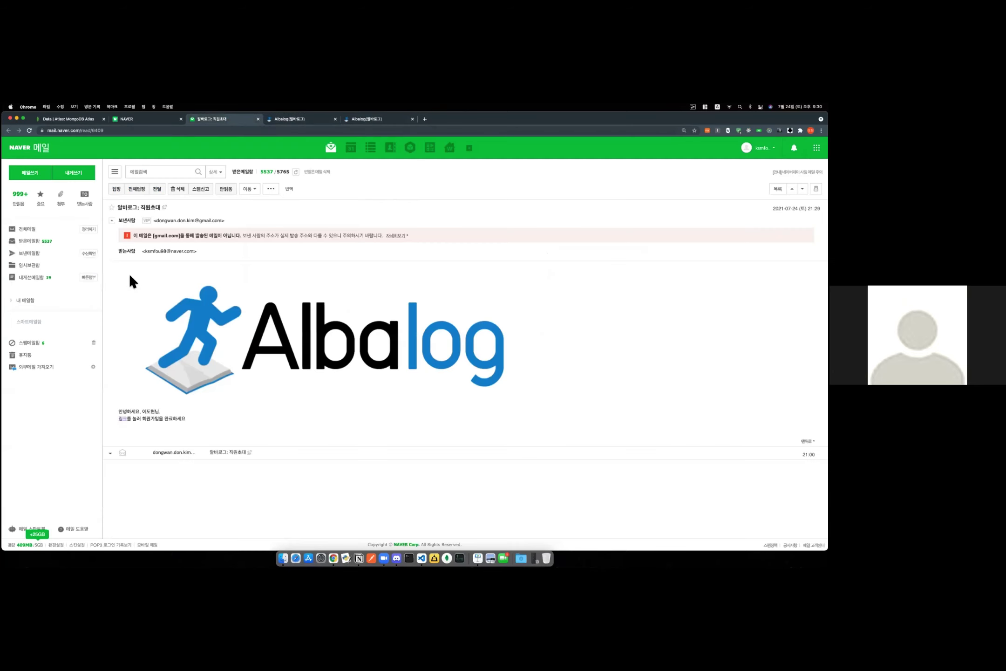
pyautogui.click(30, 240)
# Open the newest invitation e-mail and join the 순대국밥 store via its link.
pyautogui.click(227, 223)
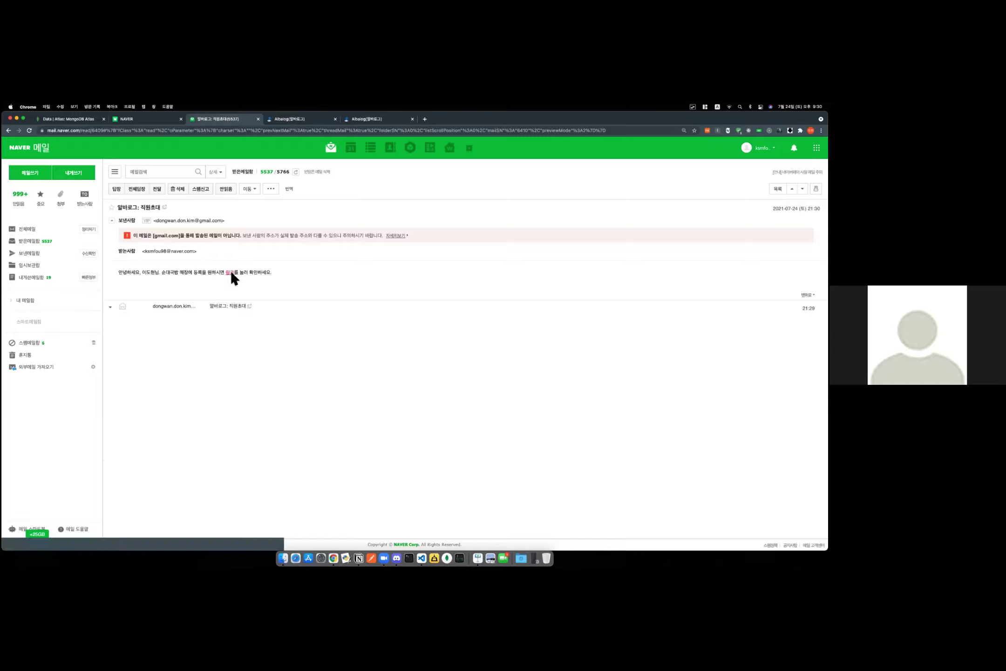
pyautogui.click(230, 272)
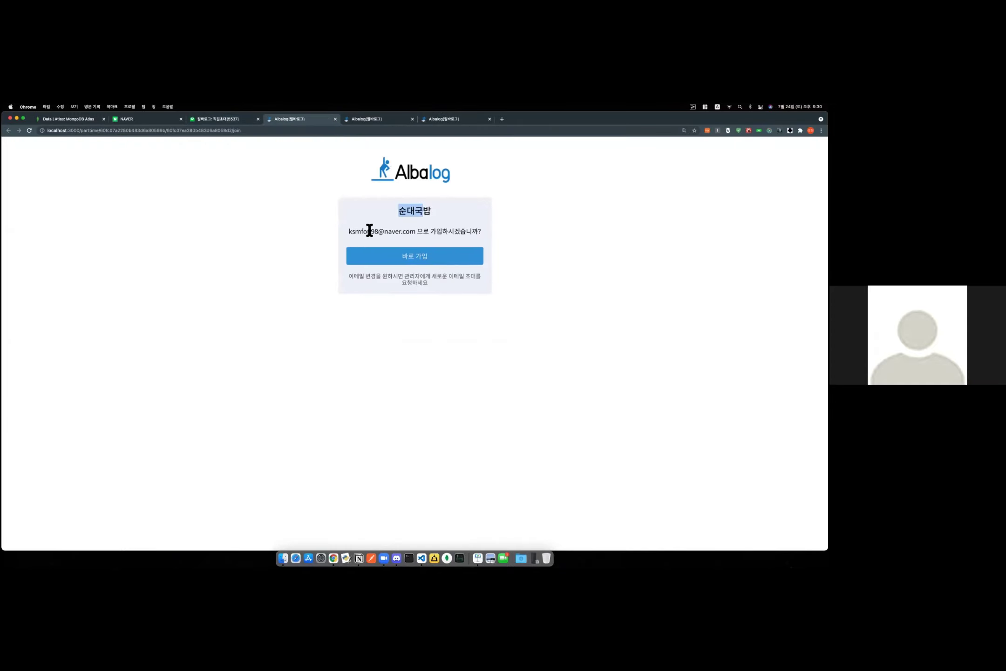
pyautogui.moveTo(352, 231); pyautogui.dragTo(479, 233)
pyautogui.click(475, 232)
pyautogui.click(434, 265)
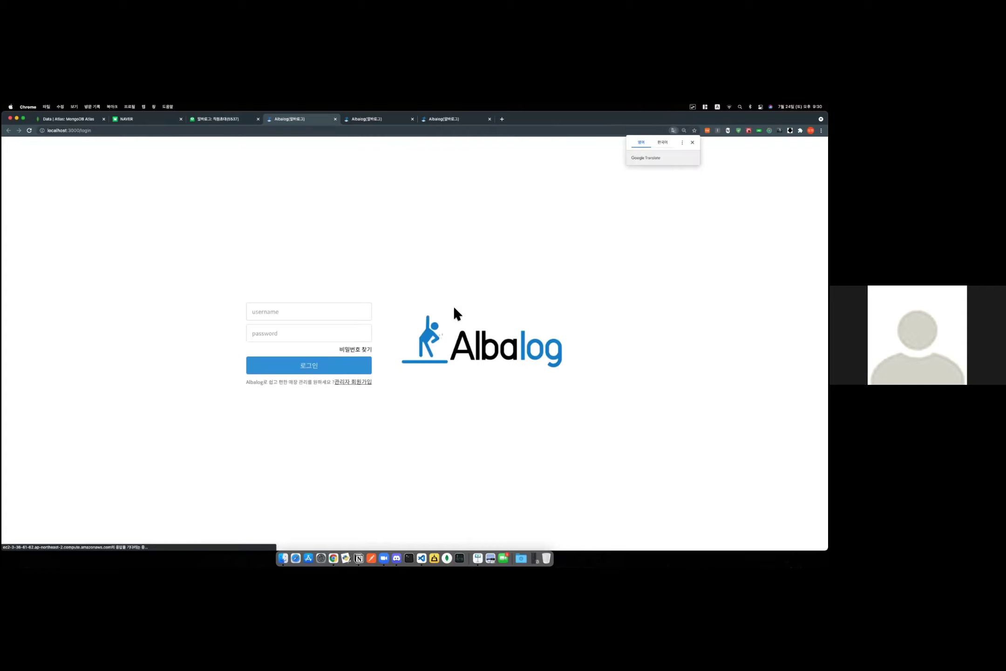
# Log in to Albalog with the employee's e-mail and password.
pyautogui.click(307, 310)
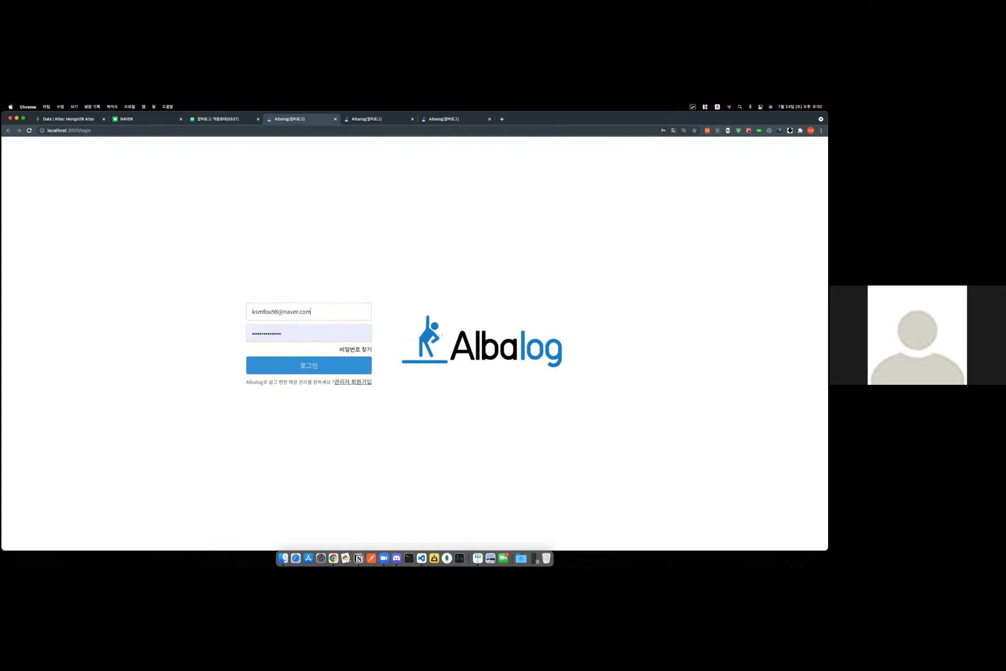
pyautogui.press('Tab')
pyautogui.write('123')
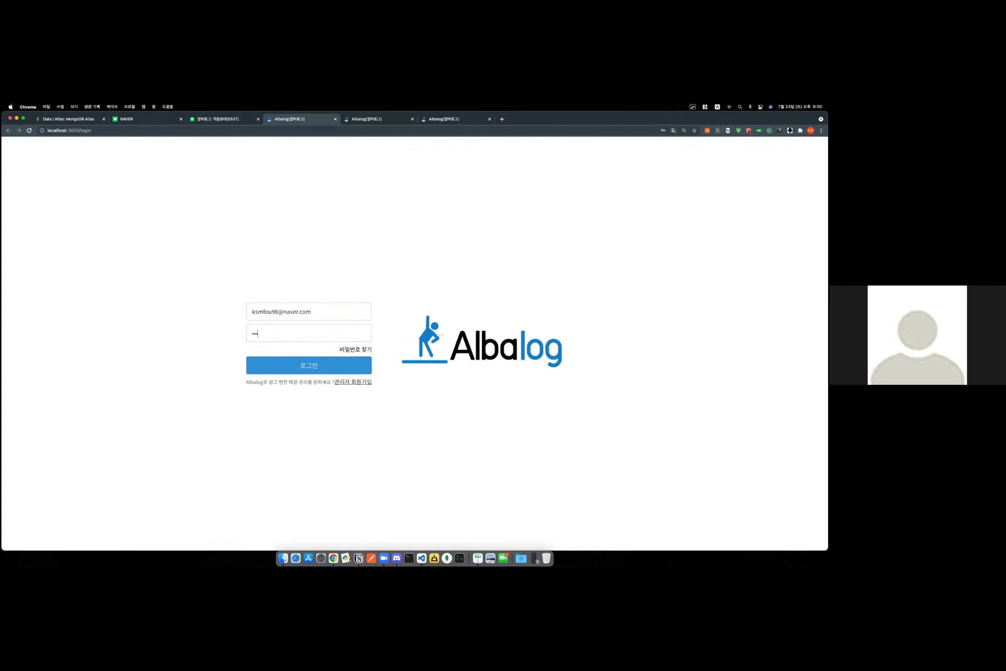
pyautogui.press('Return')
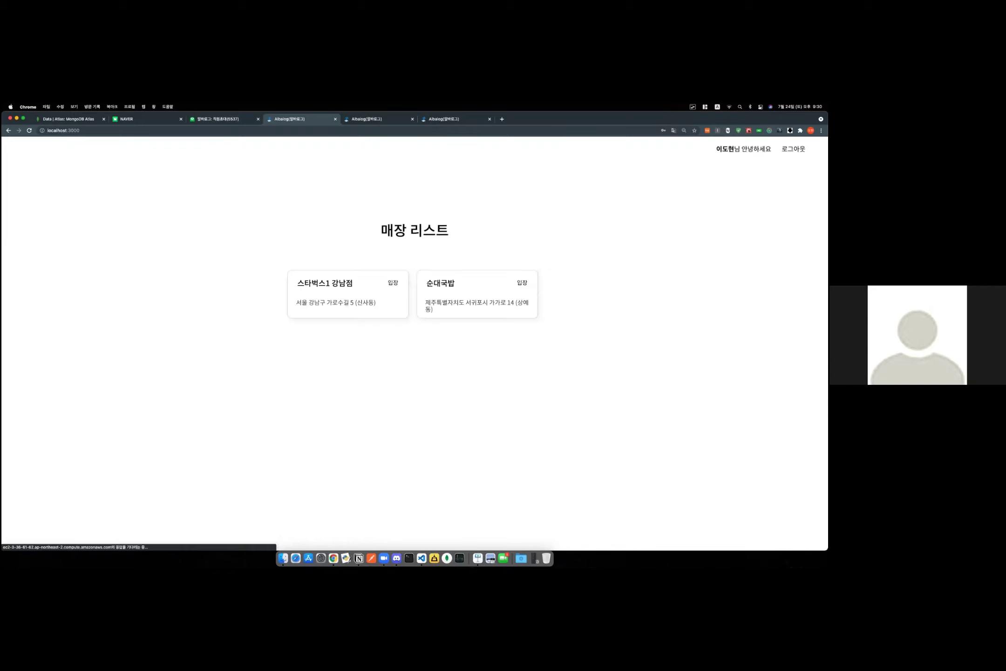
# Go to the 순대국밥 admin tab, close the invitation window and open staff management.
pyautogui.click(431, 411)
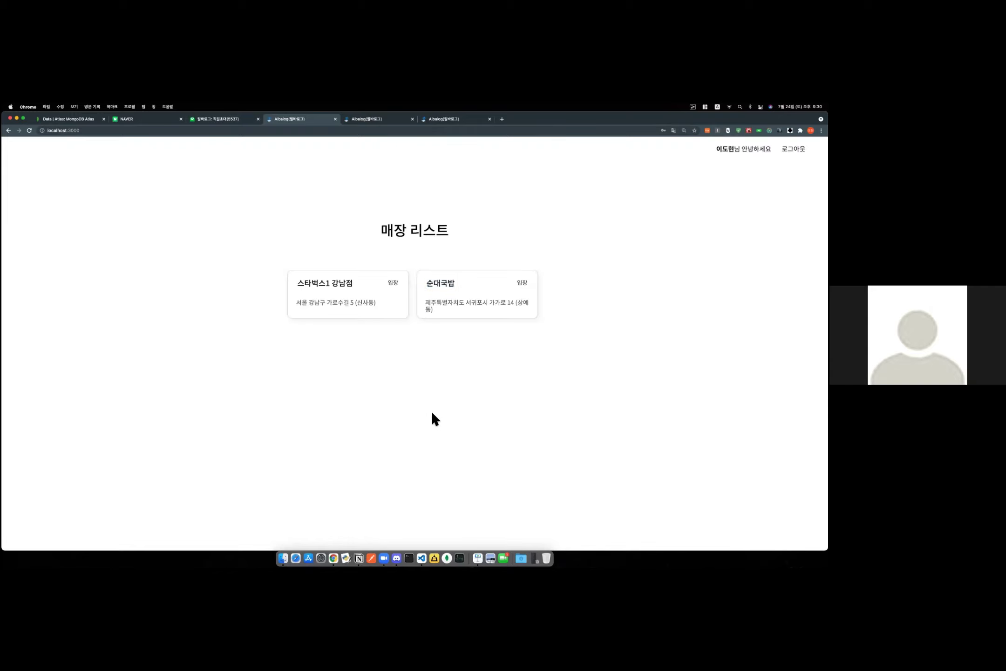
pyautogui.click(386, 119)
pyautogui.click(448, 119)
pyautogui.click(396, 413)
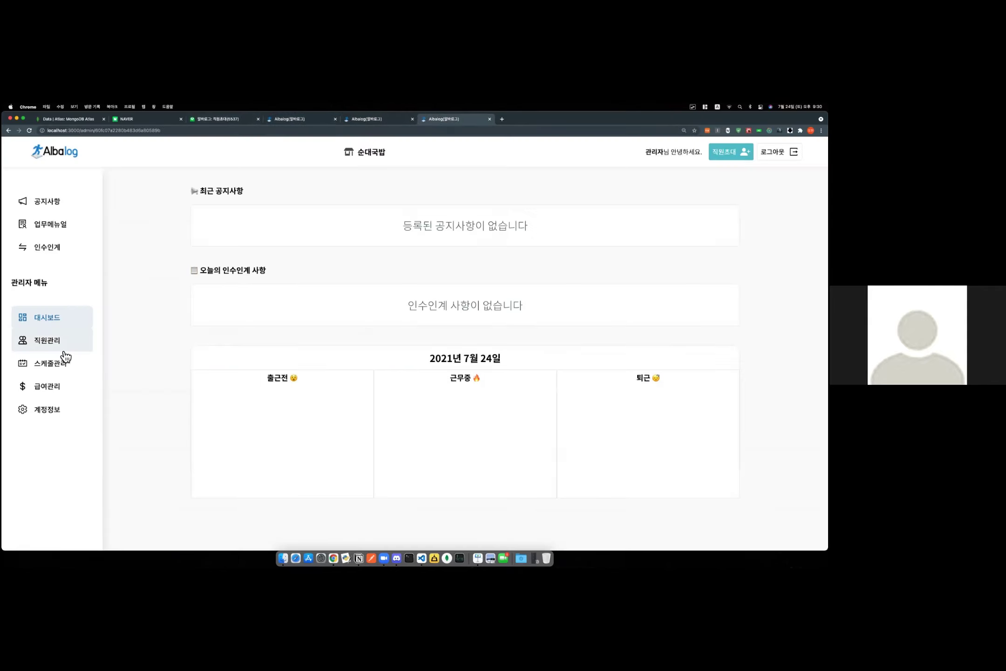
pyautogui.click(62, 348)
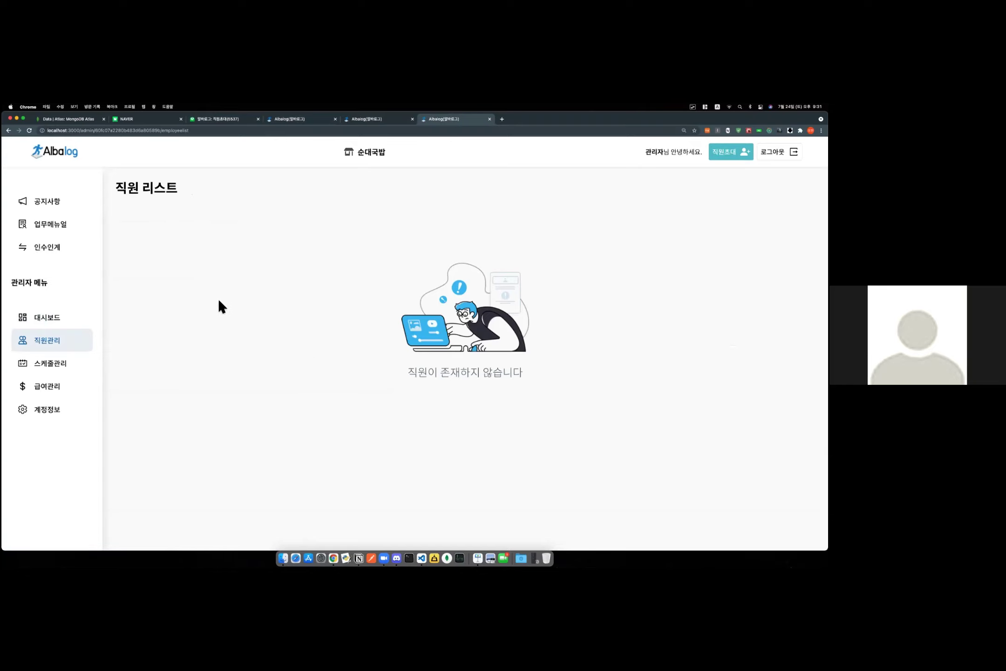
# Reload the staff list and raise the new employee's hourly wage from 8,720원 to 9,000원.
pyautogui.press('super+r')
pyautogui.tripleClick(189, 255)
pyautogui.click(236, 289)
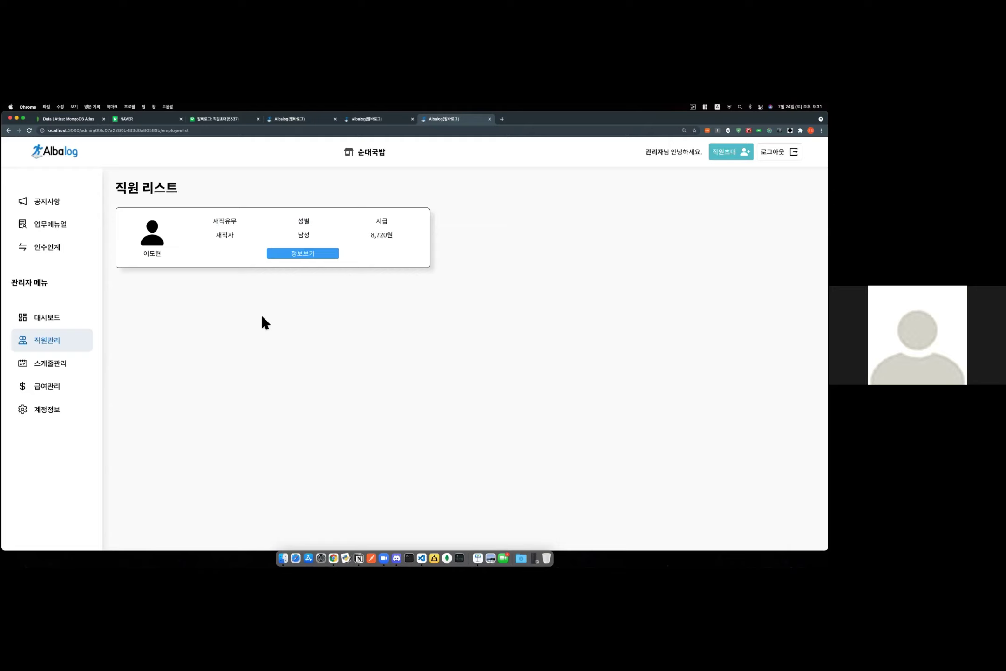
pyautogui.click(308, 256)
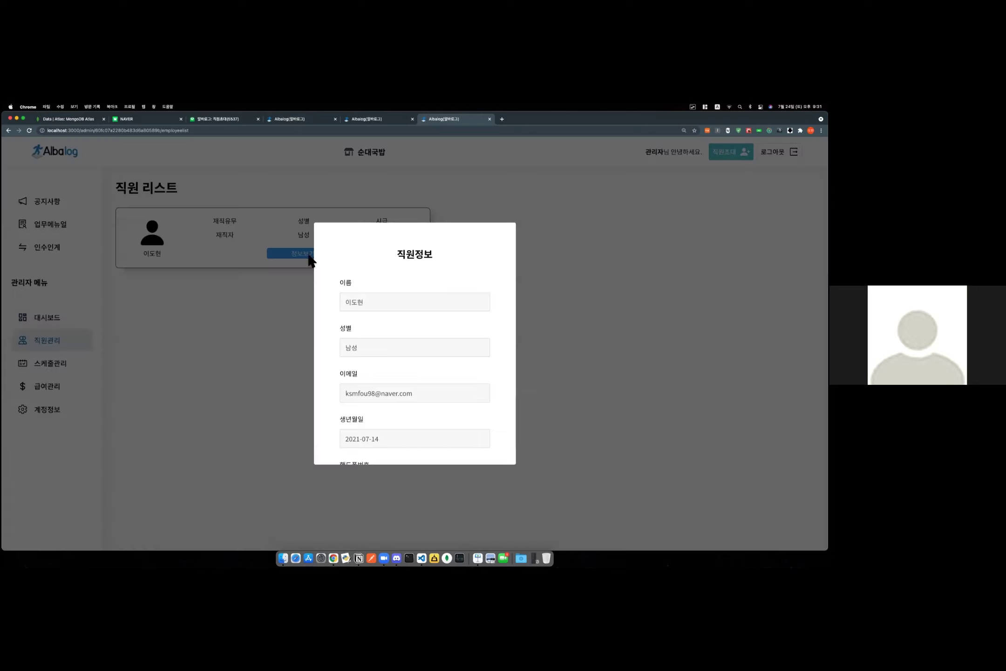
pyautogui.scroll(-5, 439, 395)
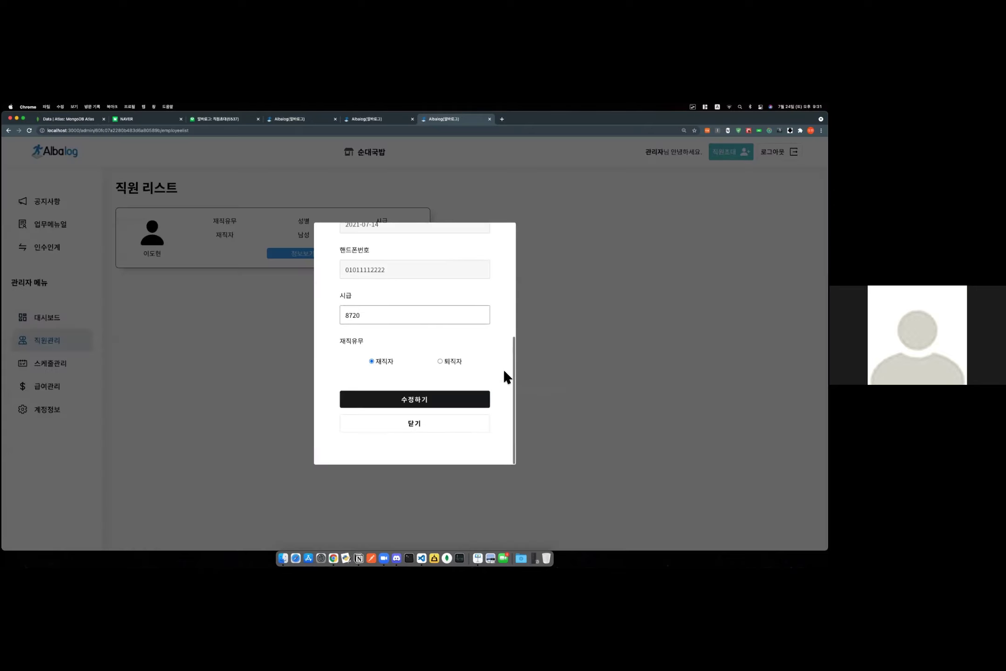
pyautogui.click(366, 312)
pyautogui.press('BackSpace')
pyautogui.press('BackSpace')
pyautogui.press('BackSpace')
pyautogui.press('BackSpace')
pyautogui.write('9000')
pyautogui.click(421, 403)
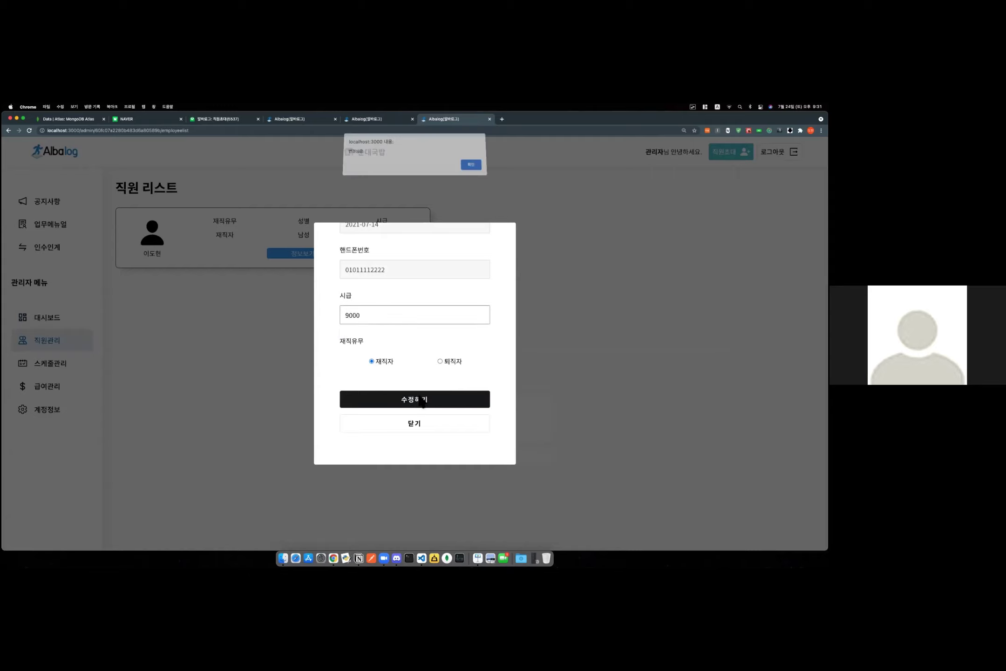
pyautogui.click(471, 164)
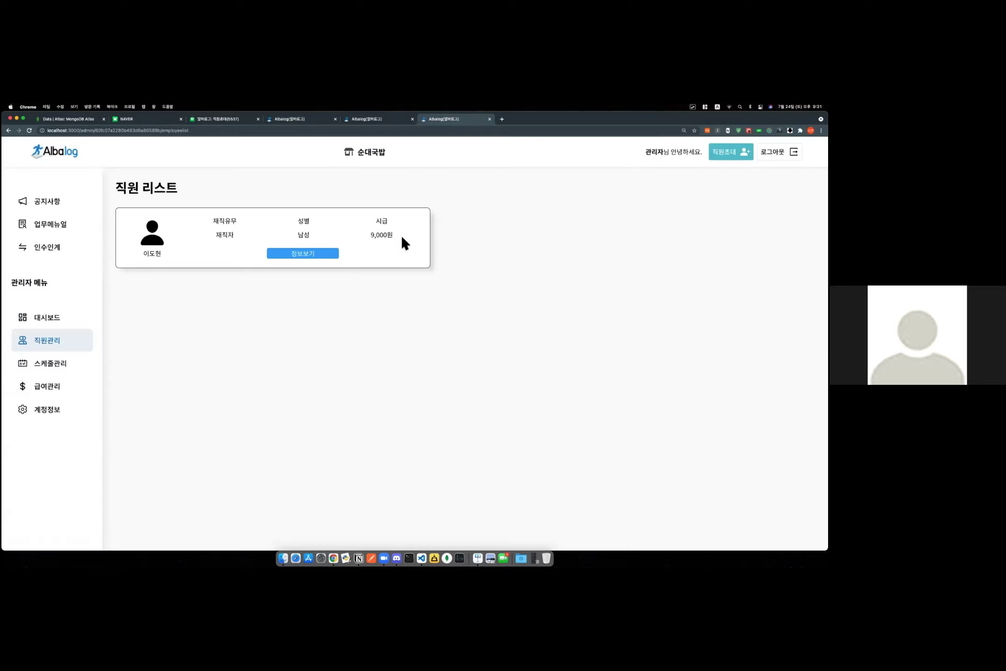
# Open the schedule calendar.
pyautogui.moveTo(401, 235); pyautogui.dragTo(378, 234)
pyautogui.click(385, 235)
pyautogui.click(47, 363)
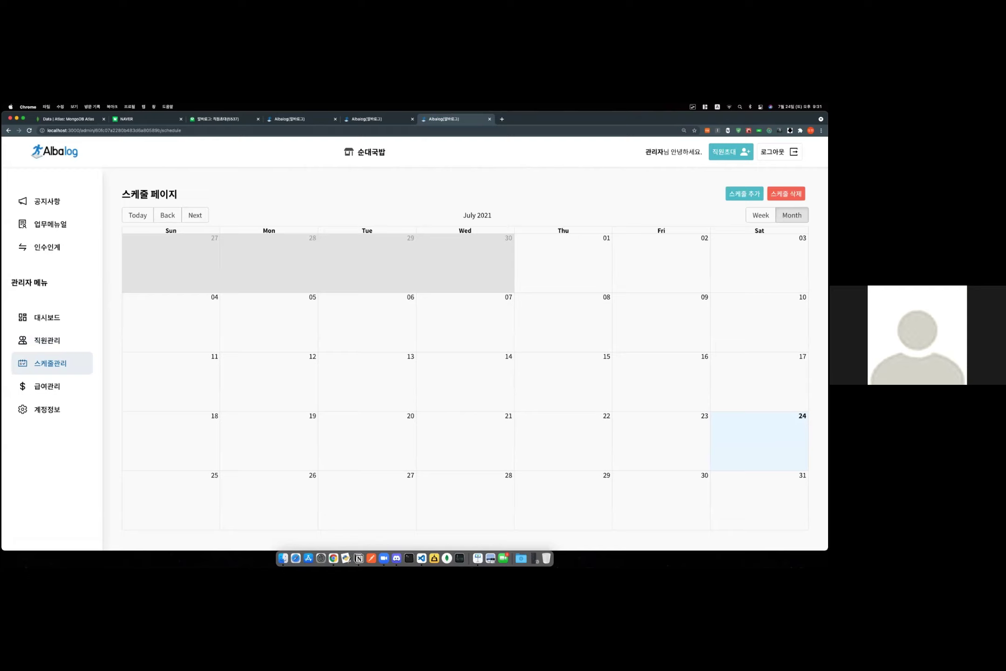
# Start a new schedule for the new employee ending 2021-10-30.
pyautogui.click(384, 309)
pyautogui.click(384, 308)
pyautogui.click(376, 318)
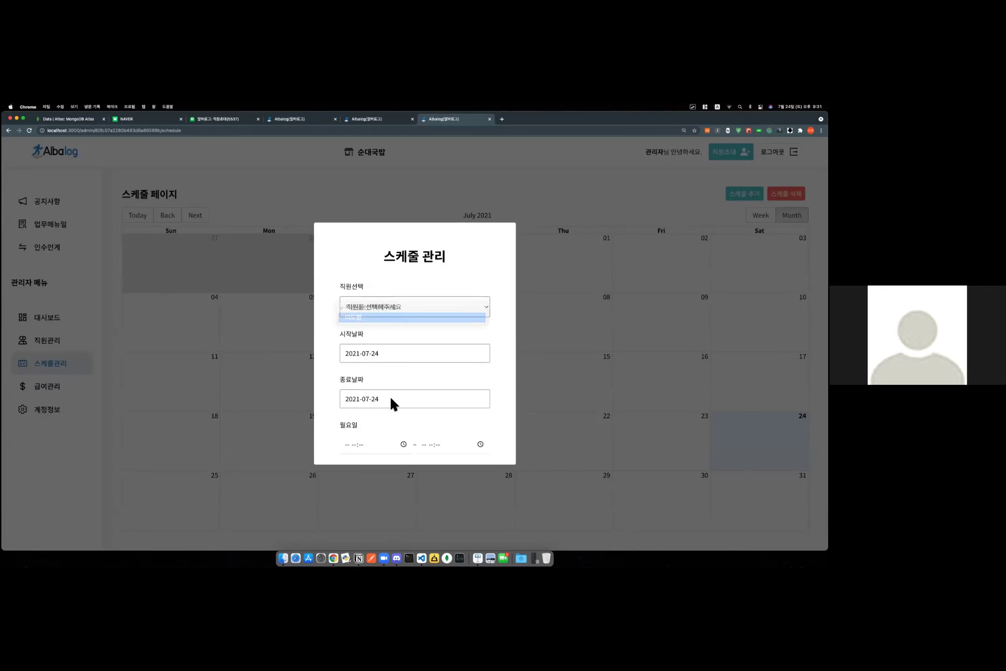
pyautogui.click(395, 393)
pyautogui.click(427, 432)
pyautogui.click(427, 432)
pyautogui.click(428, 432)
pyautogui.click(426, 511)
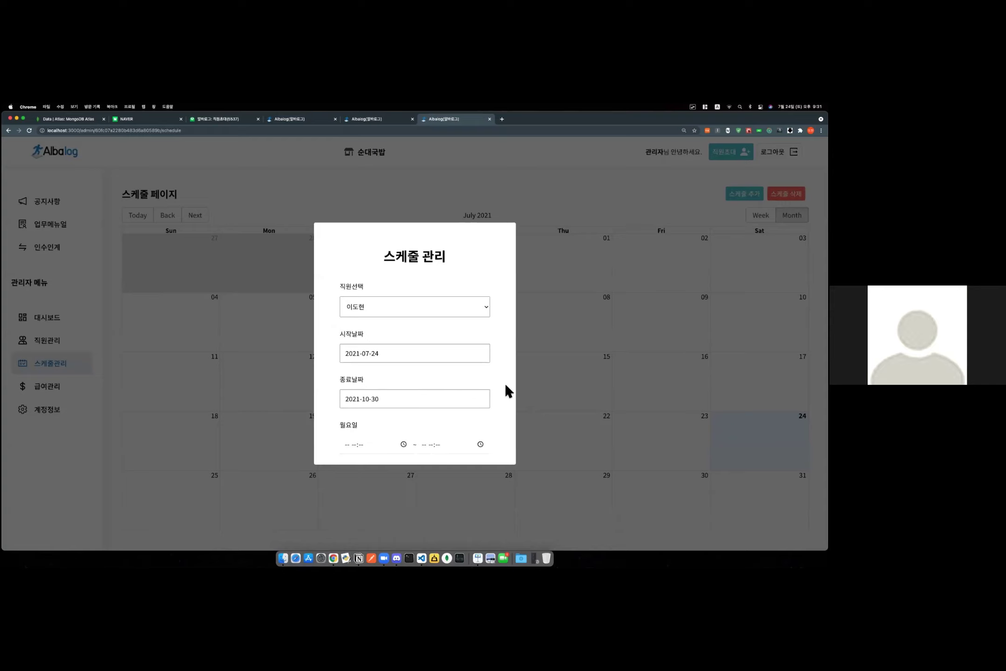
# Set the Saturday shift to 09:31 PM–10:32 PM.
pyautogui.scroll(-10, 469, 395)
pyautogui.click(403, 315)
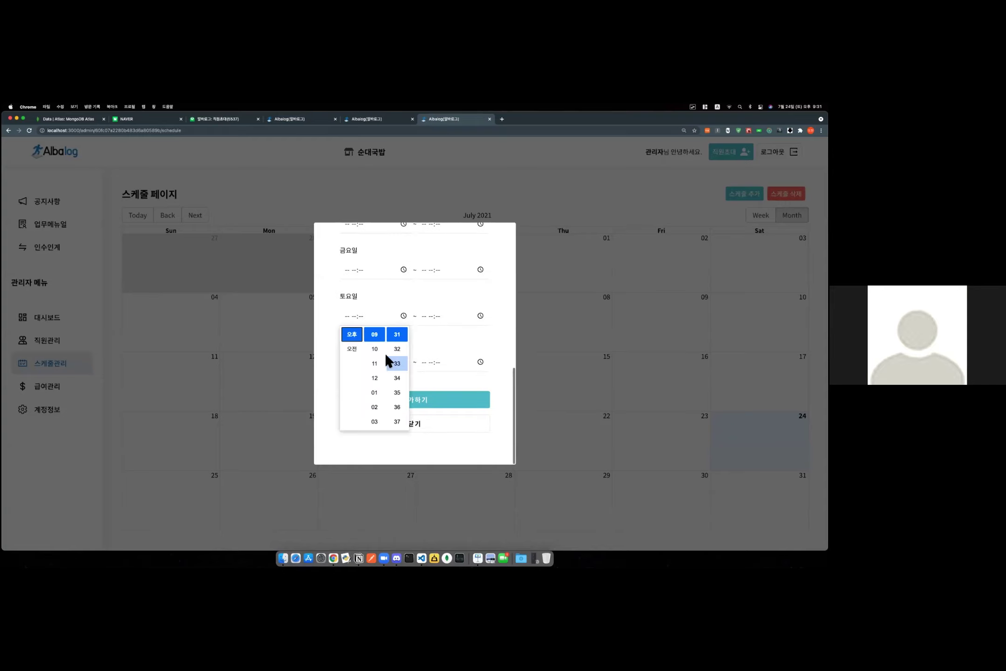
pyautogui.click(397, 334)
pyautogui.click(480, 315)
pyautogui.click(480, 315)
pyautogui.click(452, 349)
pyautogui.click(474, 349)
# Set the Sunday shift to 09:31 PM–10:32 PM and add the schedule.
pyautogui.click(404, 362)
pyautogui.click(394, 381)
pyautogui.click(480, 362)
pyautogui.click(480, 362)
pyautogui.click(453, 396)
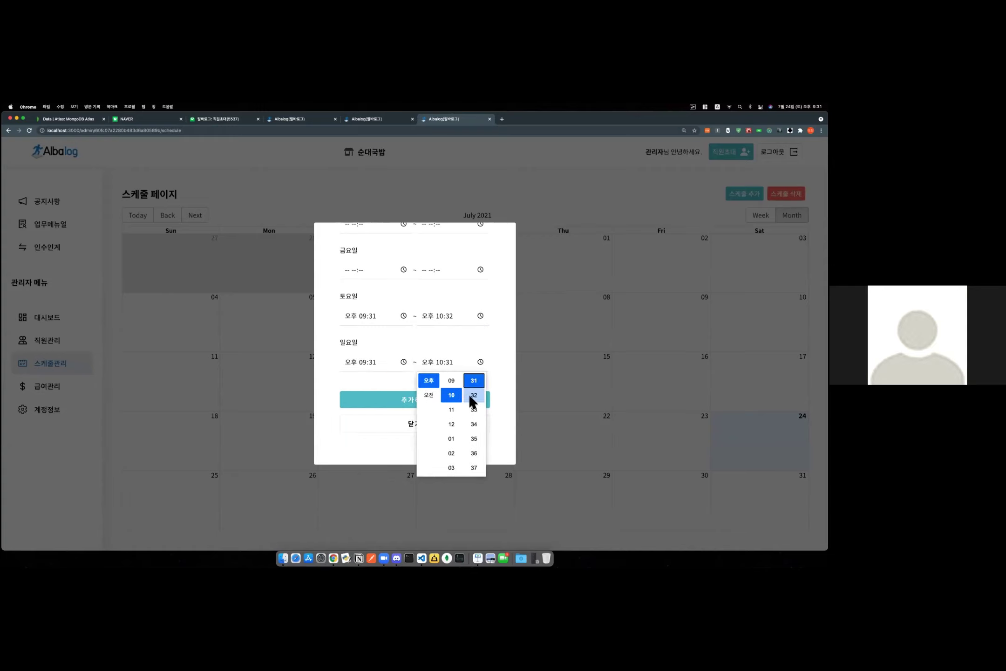
pyautogui.click(474, 395)
pyautogui.click(414, 399)
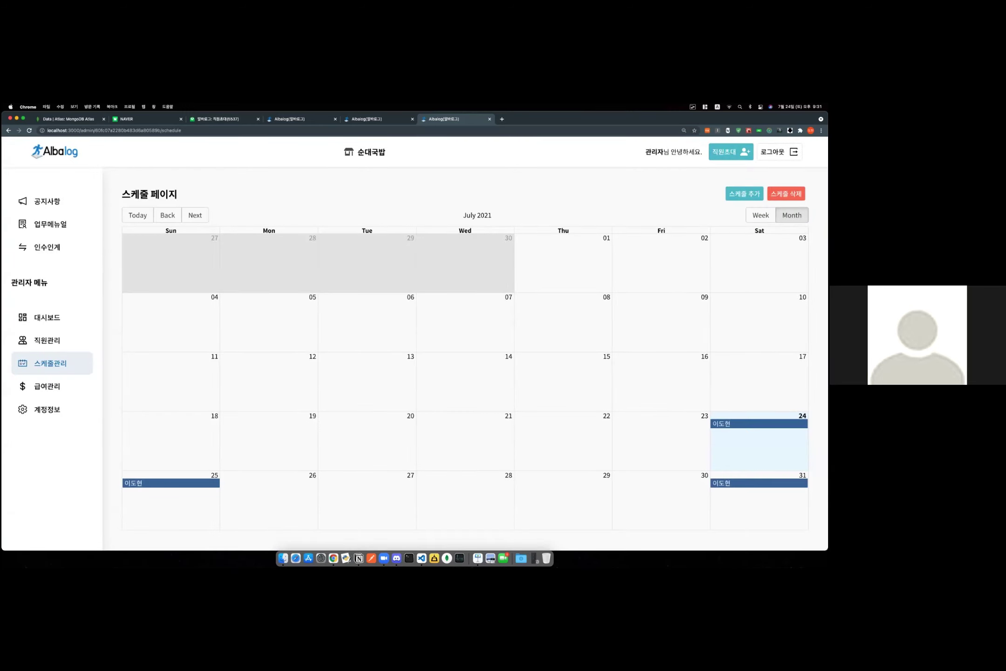
# Browse August and September 2021, return to July, and open the July 31 shift details.
pyautogui.click(198, 216)
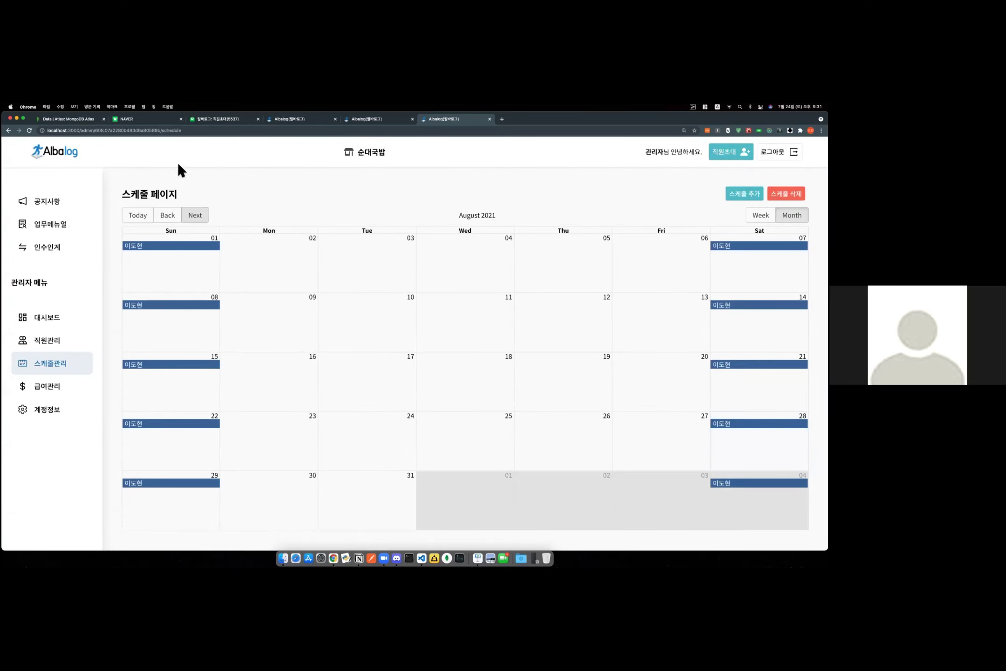
pyautogui.click(198, 217)
pyautogui.click(168, 216)
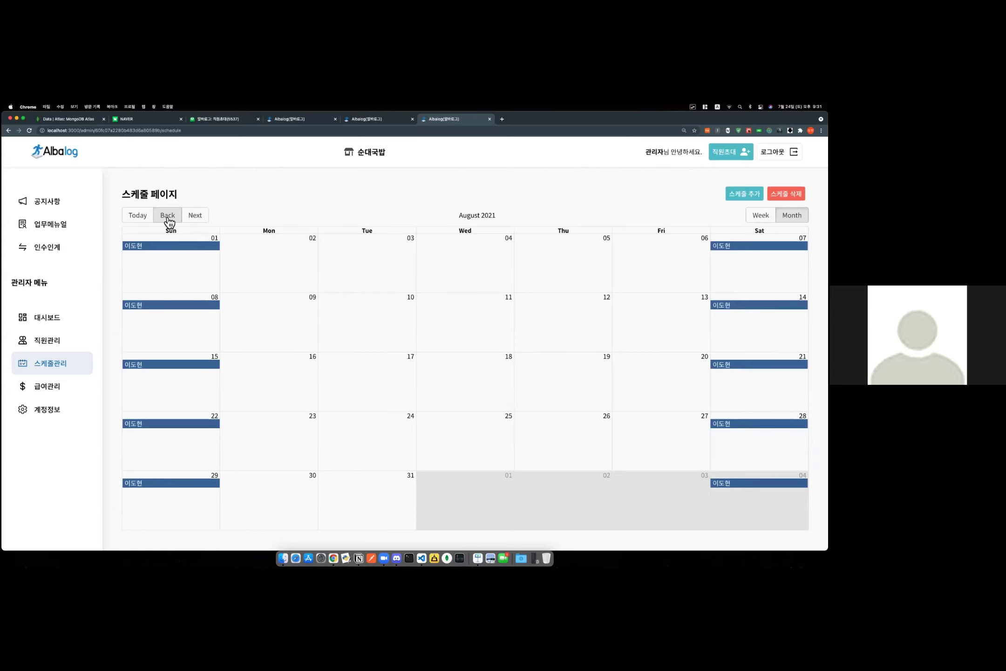
pyautogui.click(168, 217)
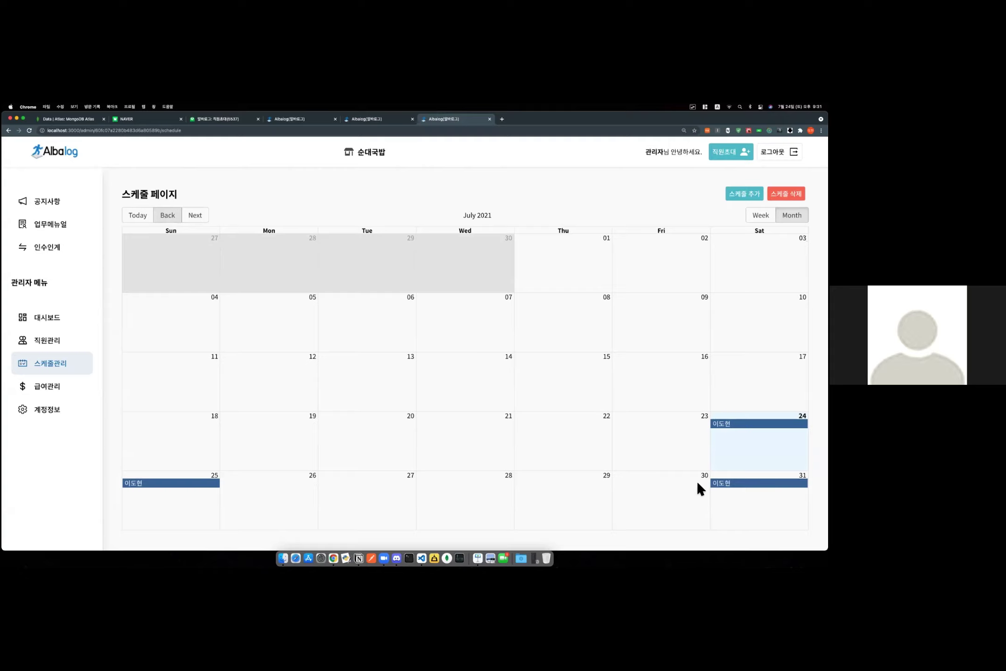
pyautogui.click(715, 483)
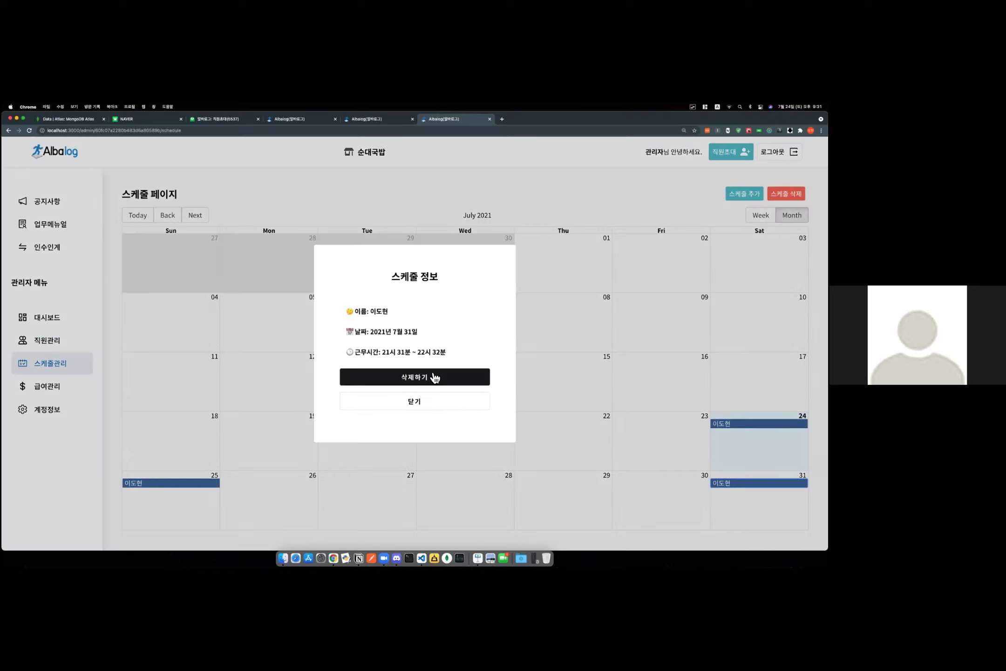
# Delete the July 31 shift, then bulk-delete the new employee's shifts.
pyautogui.click(416, 381)
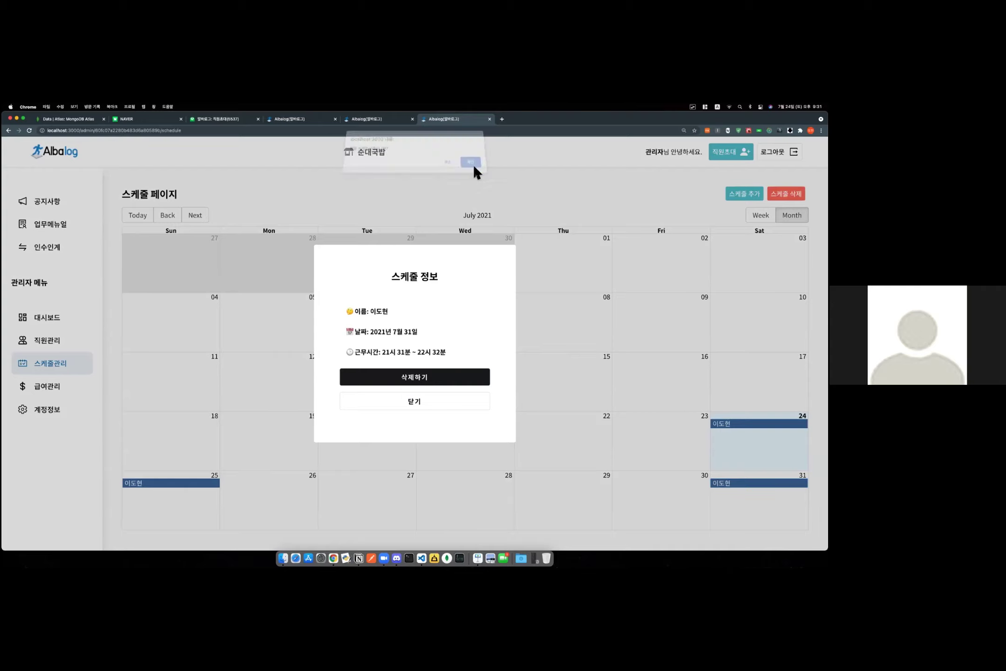
pyautogui.click(472, 167)
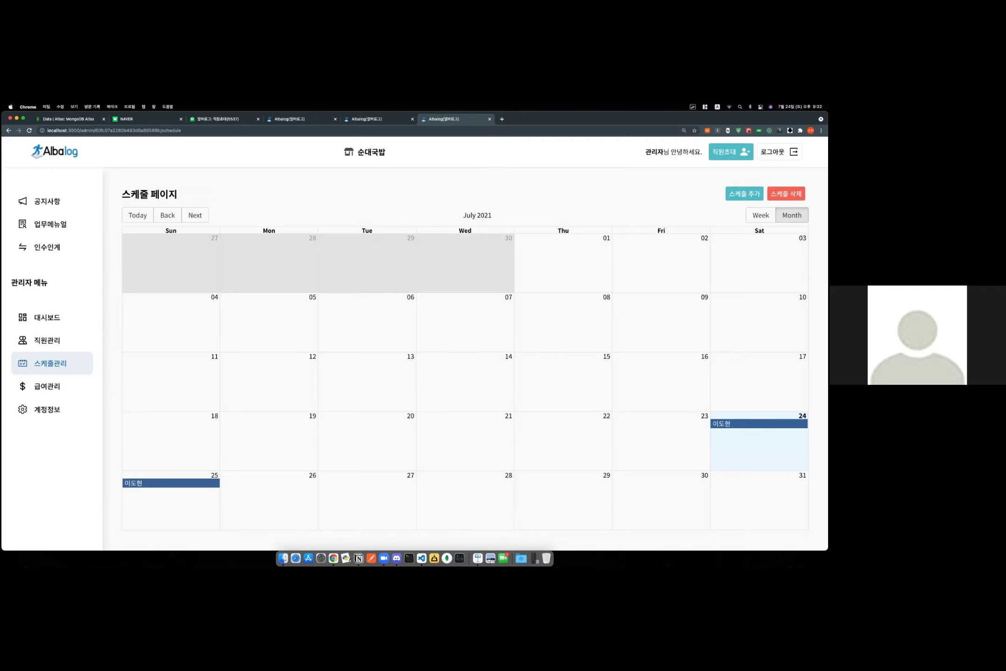
pyautogui.click(786, 193)
pyautogui.click(387, 333)
pyautogui.click(382, 344)
pyautogui.click(443, 371)
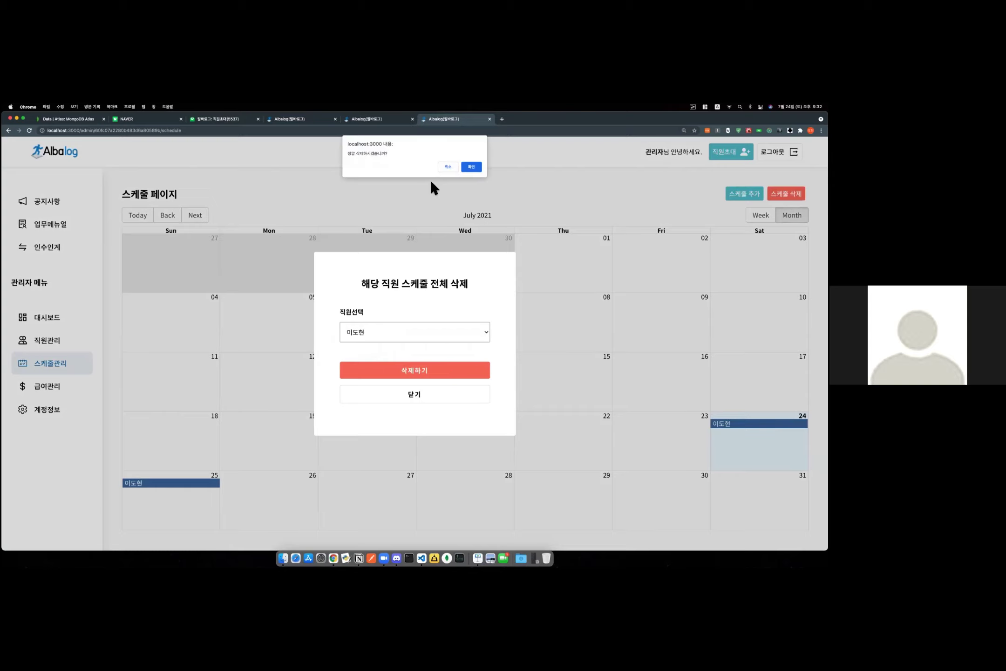
pyautogui.click(470, 168)
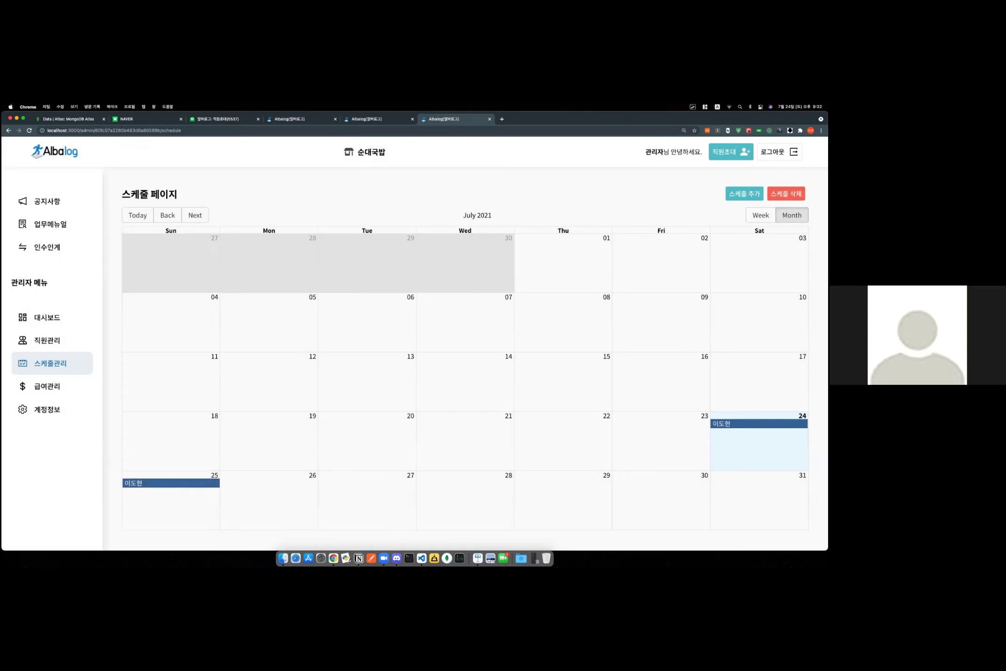
# Check August and September are empty, back to July, then go to the dashboard.
pyautogui.click(192, 213)
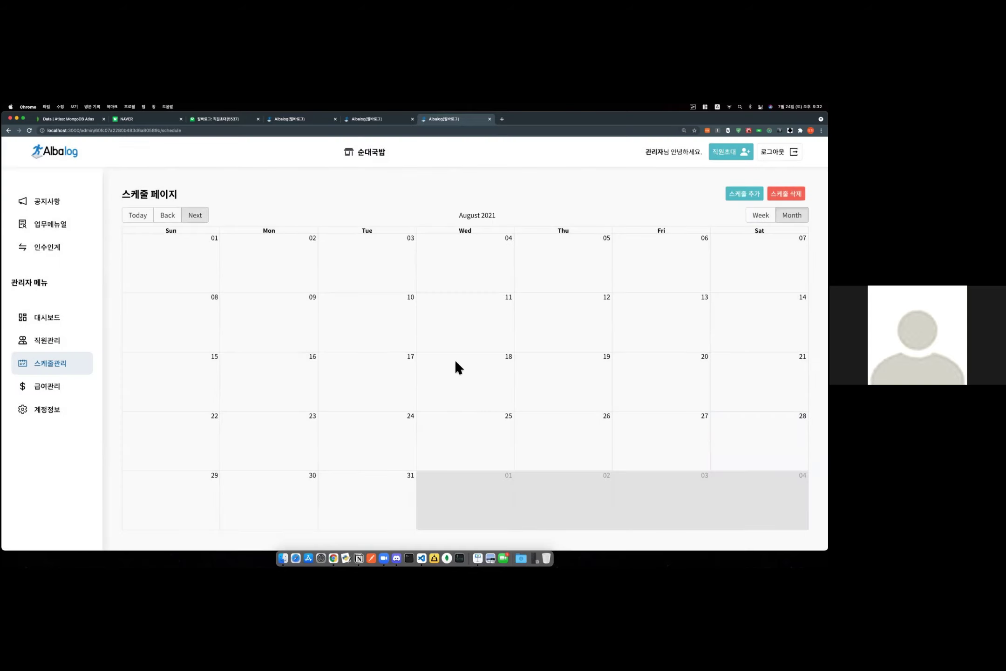
pyautogui.click(186, 222)
pyautogui.click(173, 220)
pyautogui.click(171, 218)
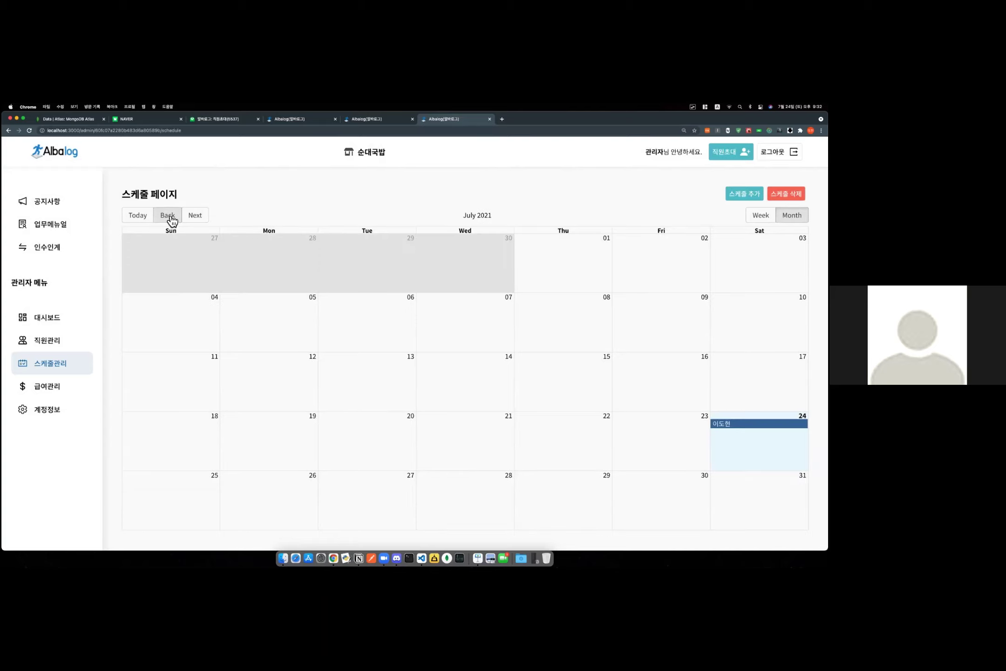
pyautogui.click(285, 213)
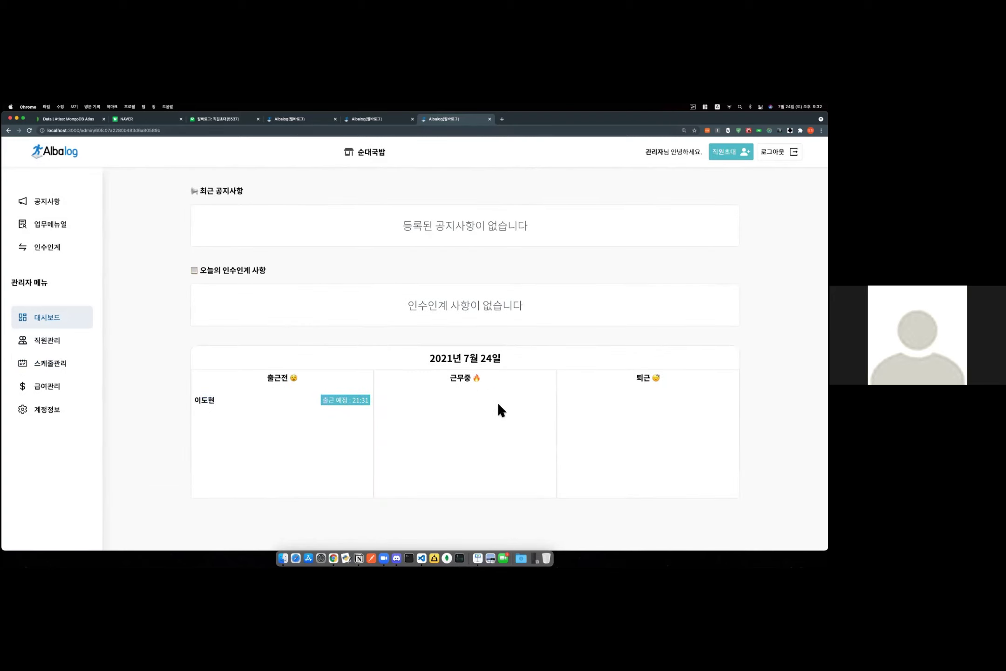
# Clock the employee in for today from their dashboard and confirm it.
pyautogui.click(49, 363)
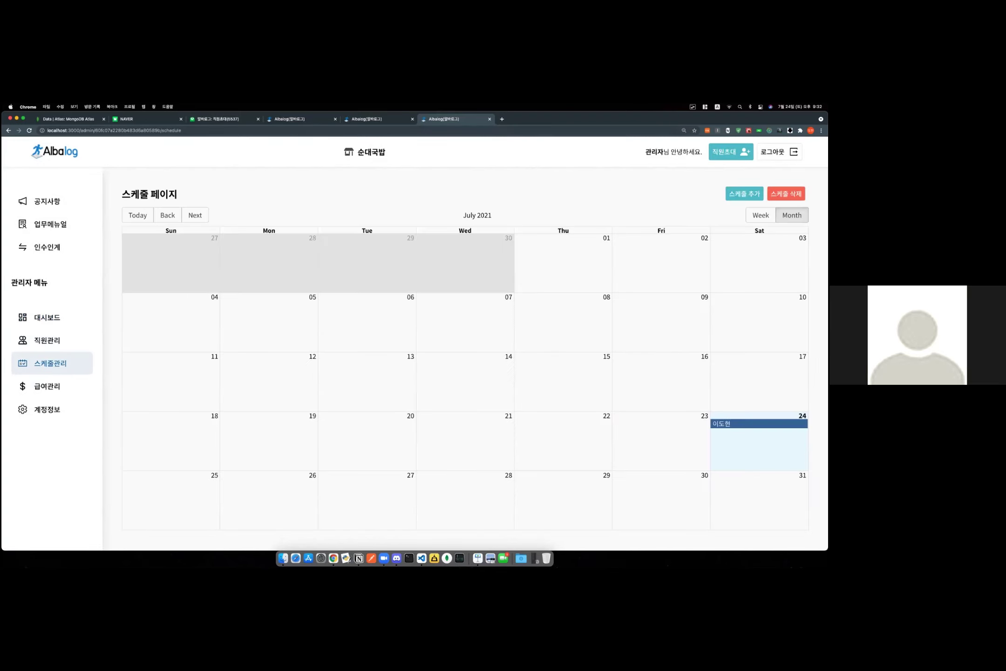
pyautogui.click(74, 325)
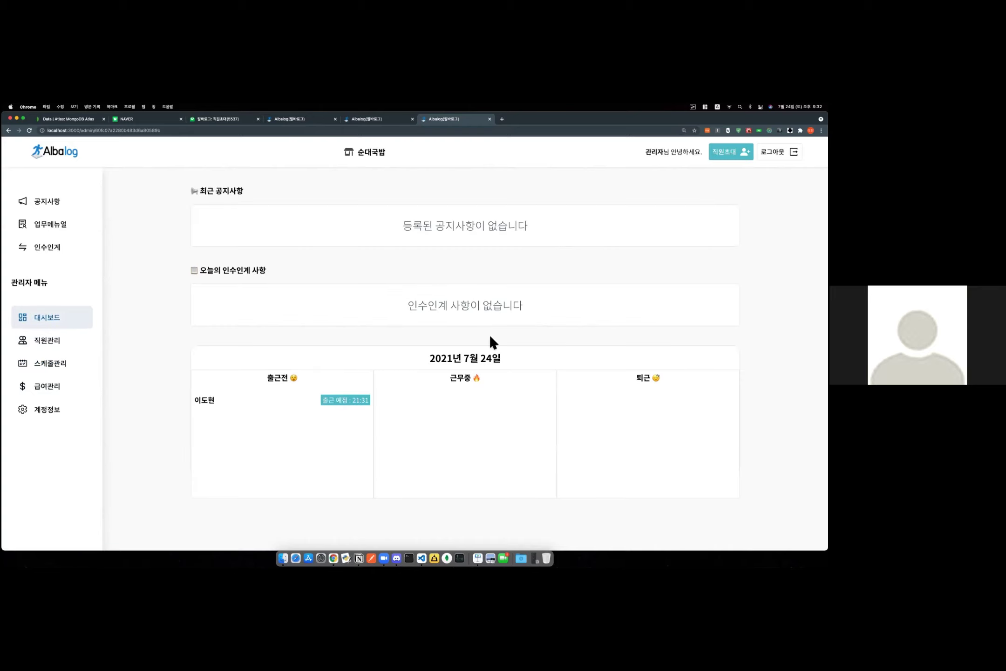
pyautogui.moveTo(227, 402); pyautogui.dragTo(204, 403)
pyautogui.click(382, 120)
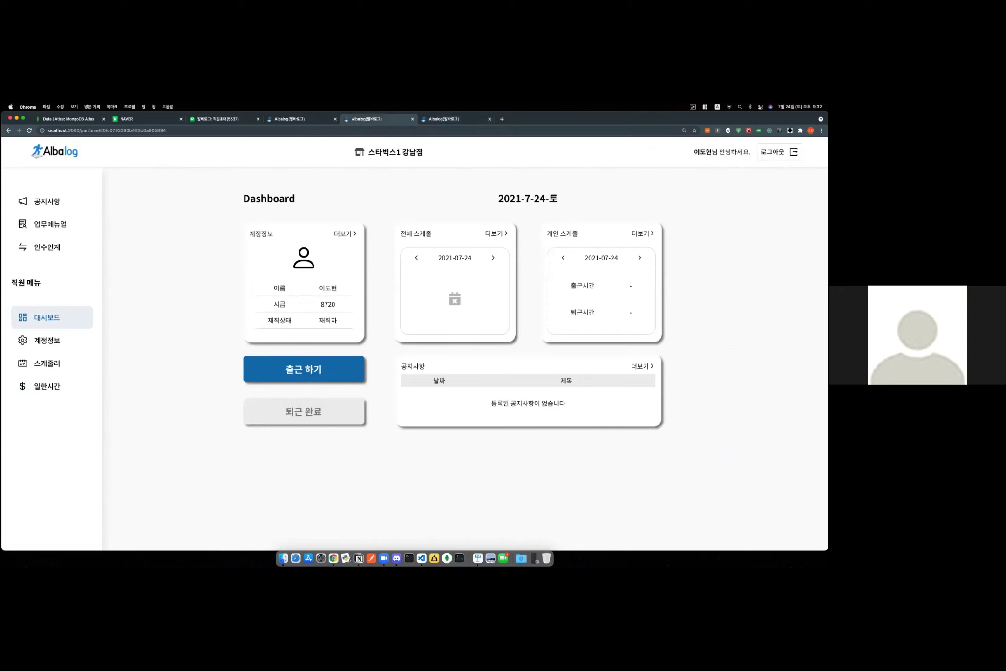
pyautogui.click(326, 378)
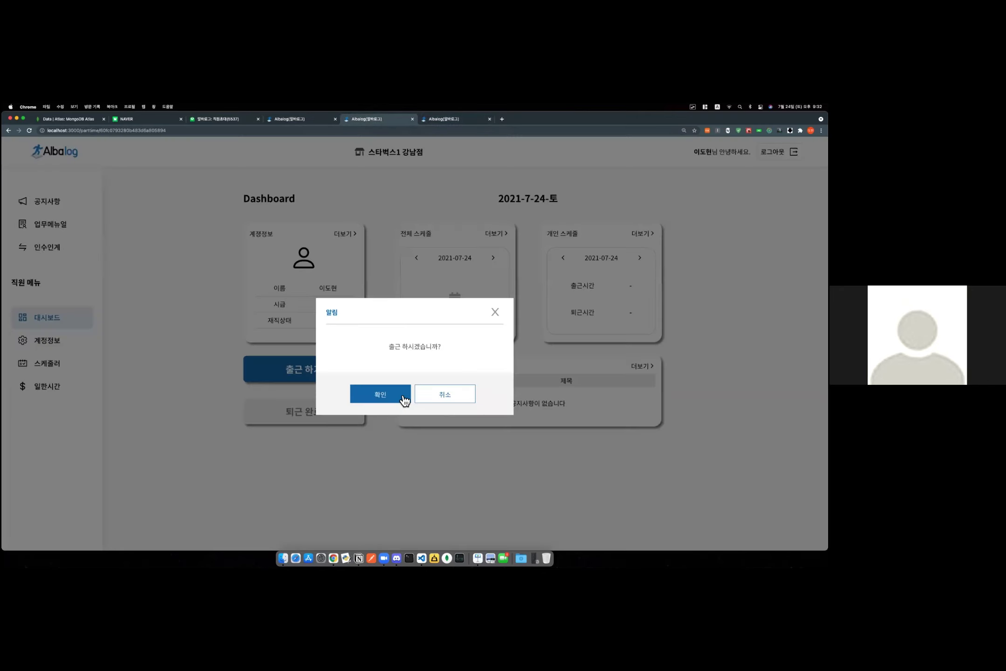
pyautogui.click(382, 393)
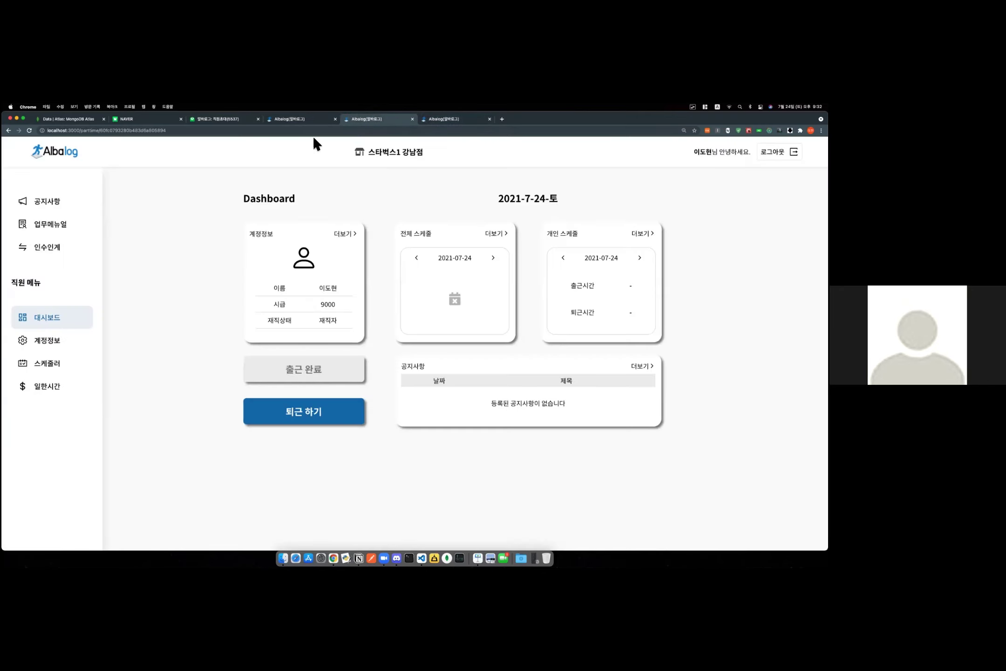
# Refresh the admin dashboard to show the employee working until 22:32.
pyautogui.click(277, 120)
pyautogui.click(440, 120)
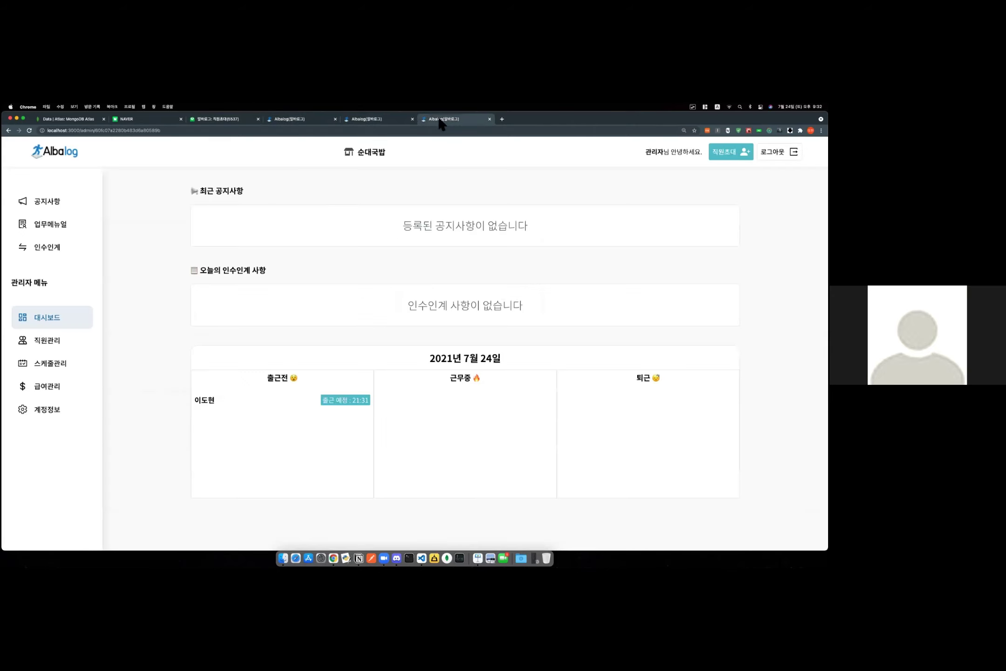
pyautogui.press('super+r')
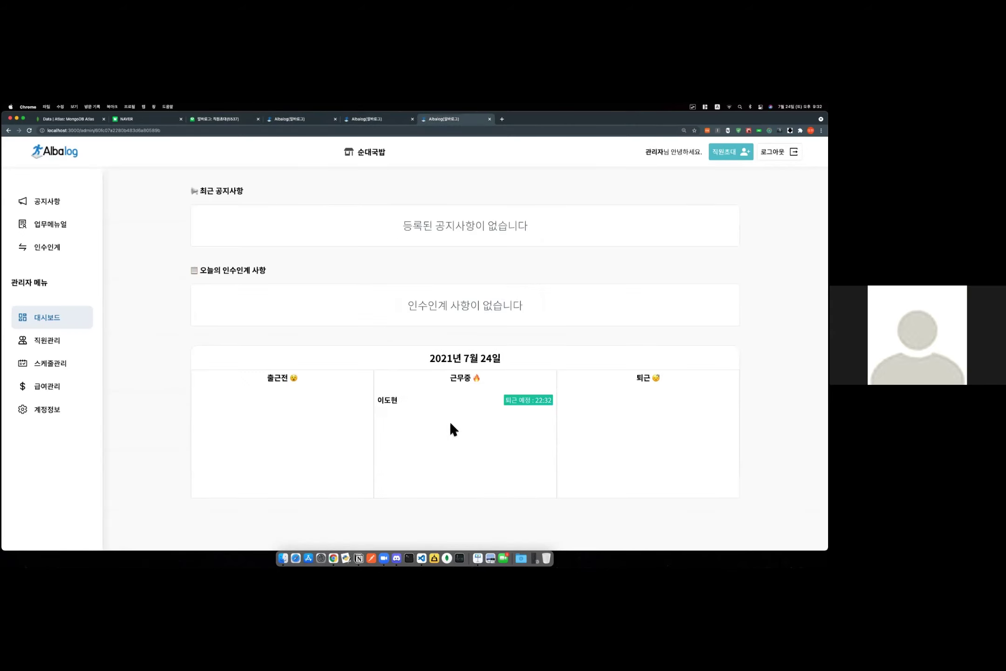
pyautogui.moveTo(375, 399); pyautogui.dragTo(550, 428)
pyautogui.click(530, 446)
pyautogui.click(70, 409)
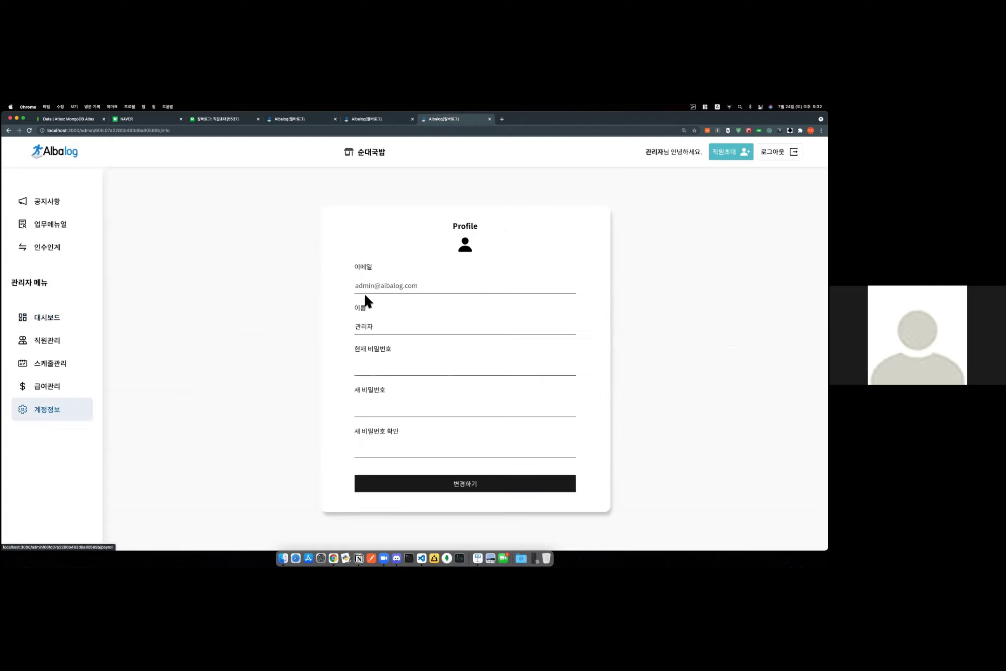
# Enter the current and new admin passwords, submit, and accept the re-login alert.
pyautogui.click(386, 371)
pyautogui.write('*****')
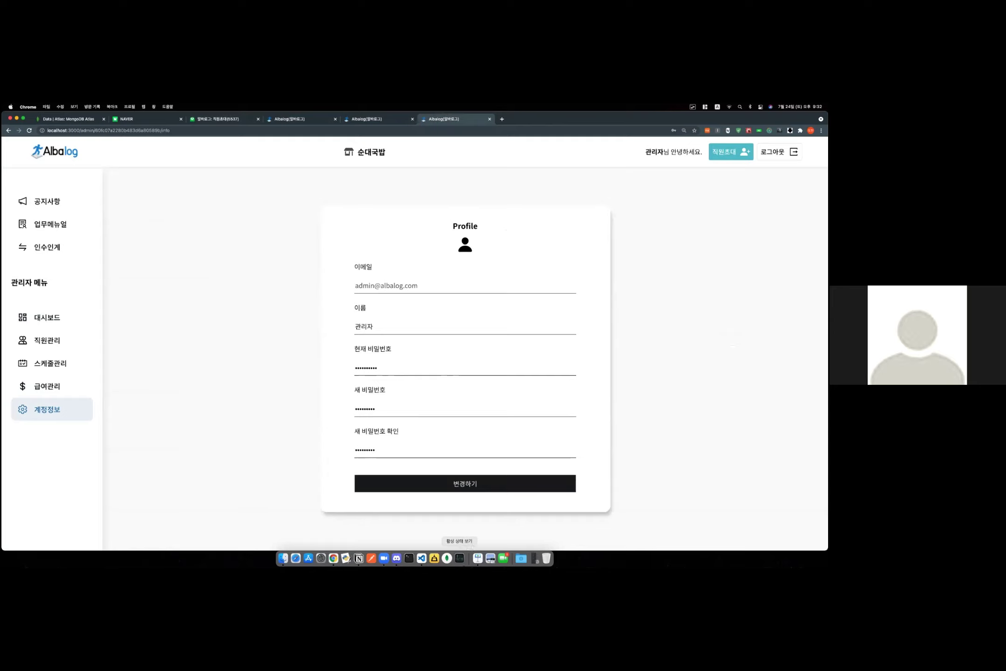
pyautogui.click(465, 487)
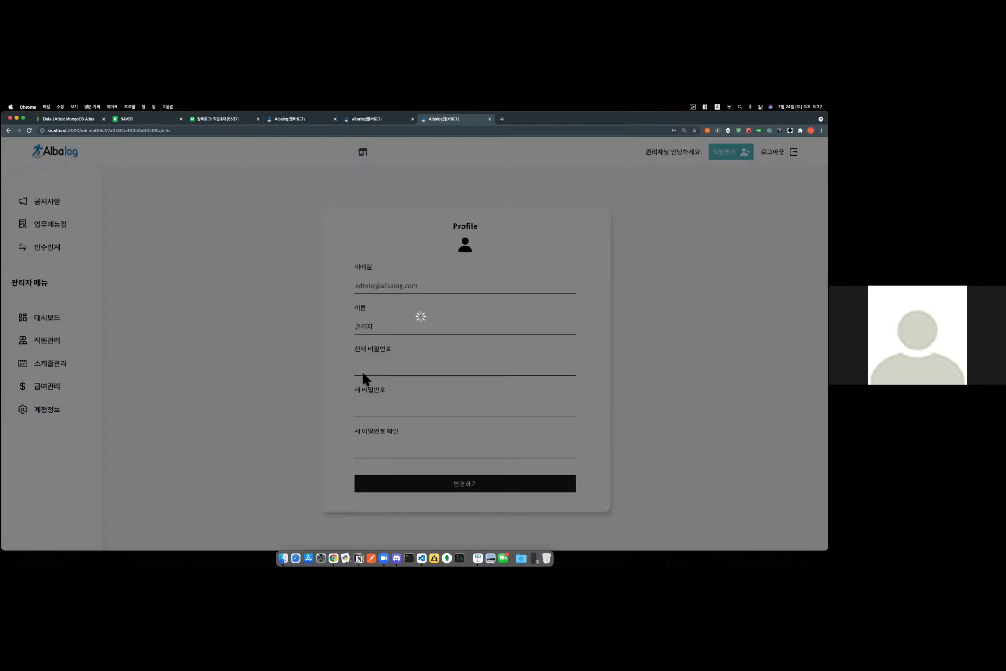
pyautogui.press('Return')
pyautogui.click(420, 367)
pyautogui.write('••')
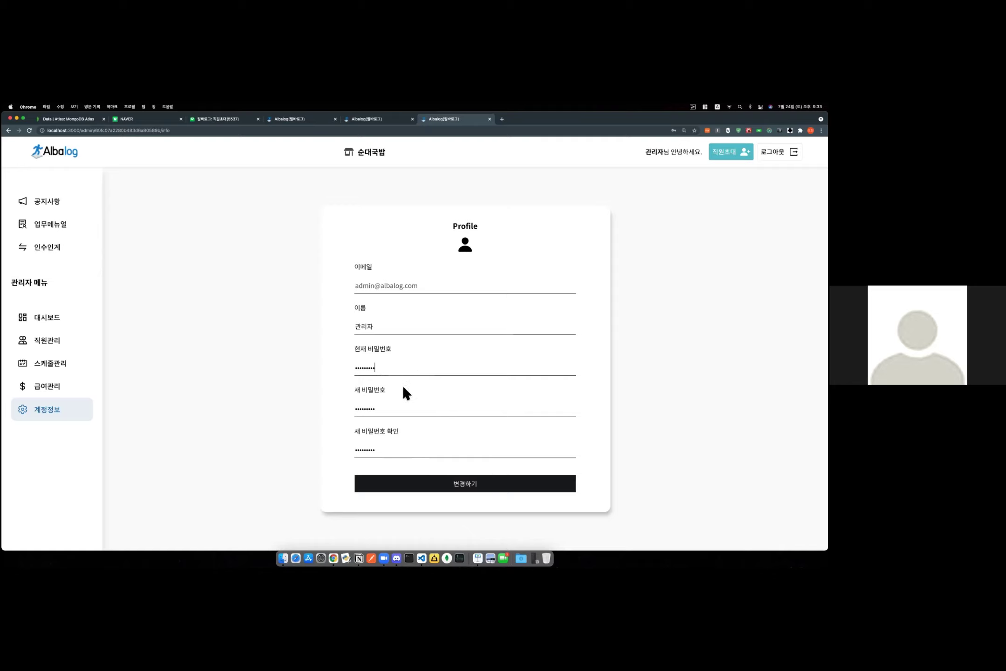
pyautogui.click(433, 481)
pyautogui.click(471, 166)
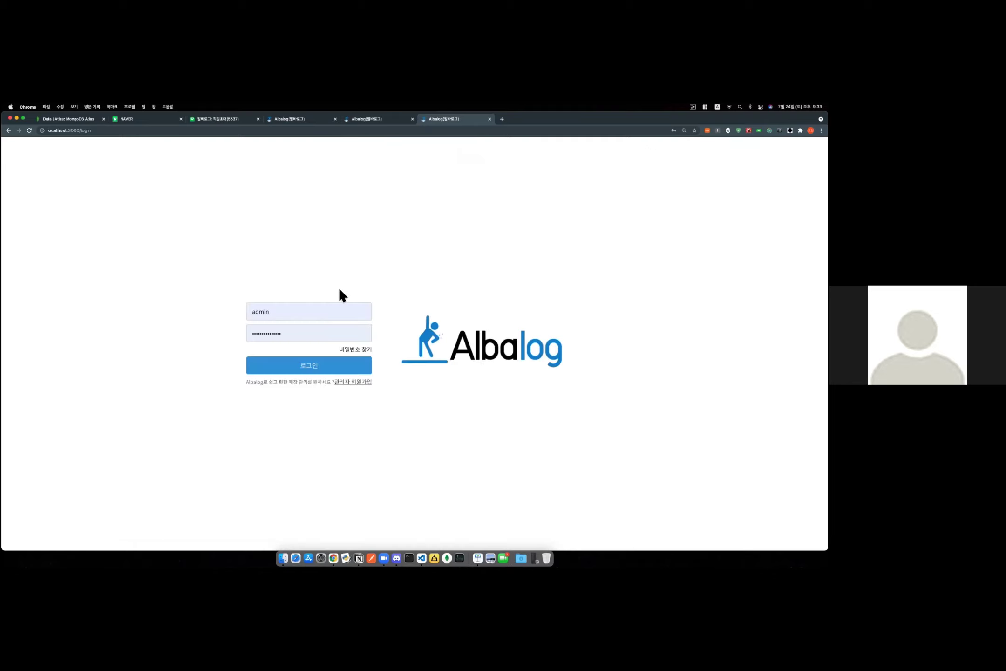
pyautogui.click(315, 317)
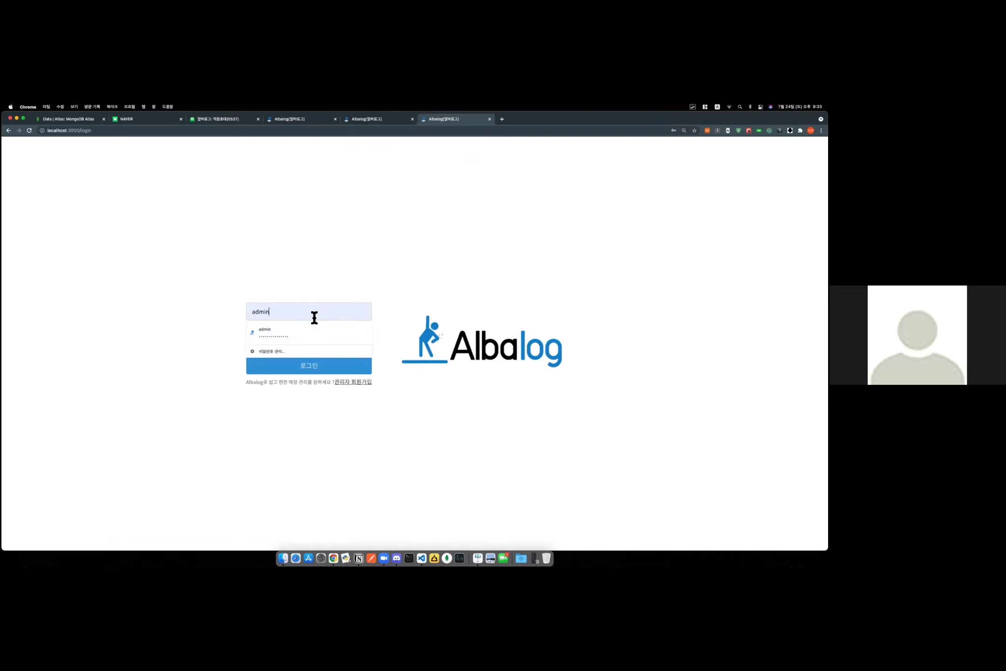
# Sign back in with the admin account and enter the 스타벅스1 강남점 store.
pyautogui.press('BackSpace')
pyautogui.press('BackSpace')
pyautogui.press('BackSpace')
pyautogui.press('BackSpace')
pyautogui.press('BackSpace')
pyautogui.press('Tab')
pyautogui.write('123')
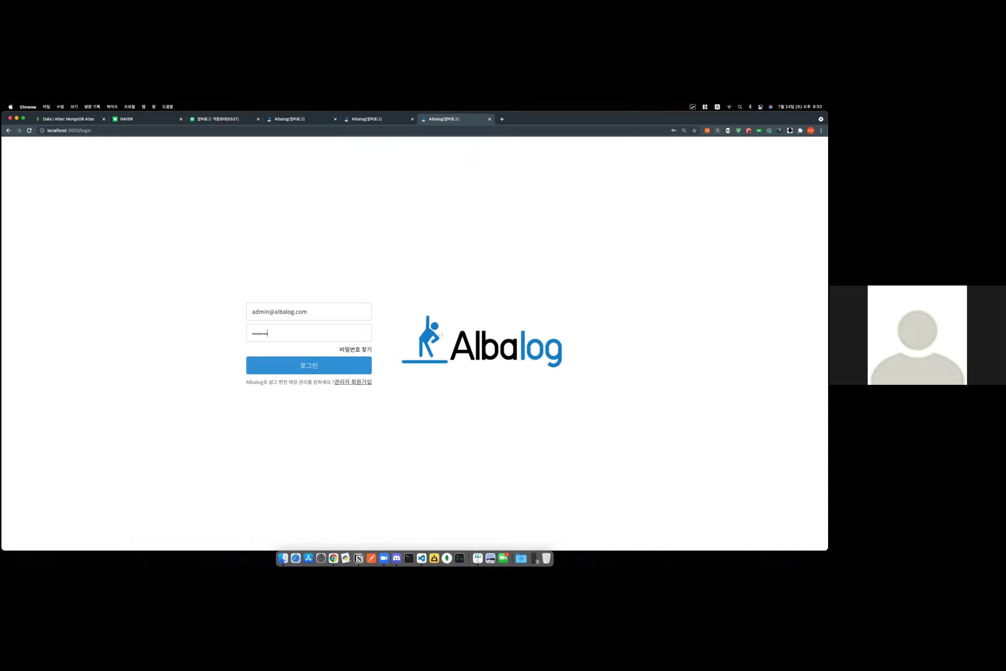
pyautogui.press('Return')
pyautogui.click(394, 283)
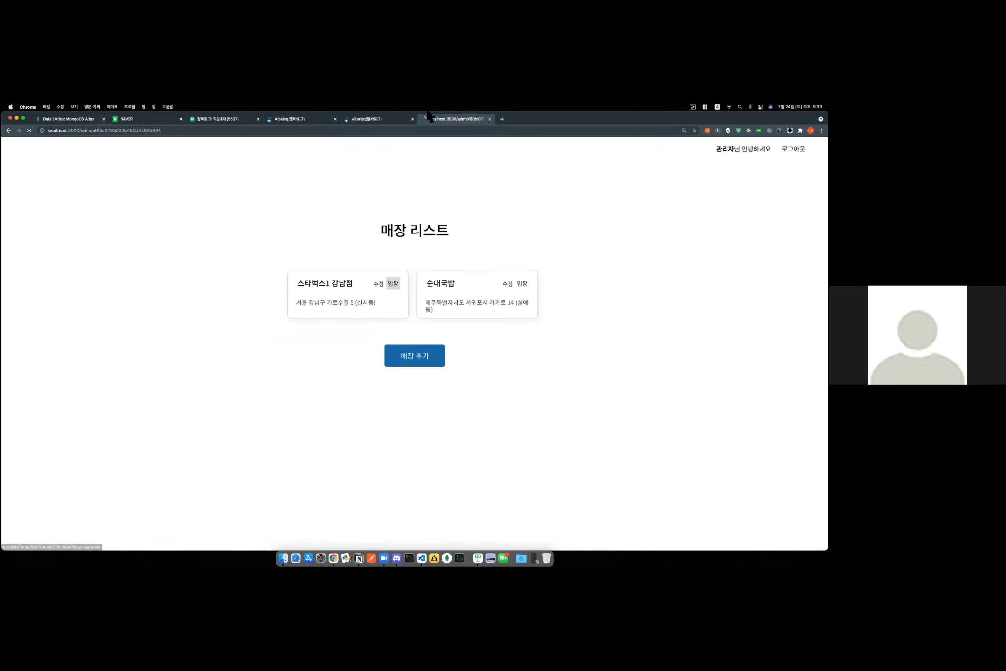
# Set the employee's gender to 여성 in their account info and save.
pyautogui.click(376, 122)
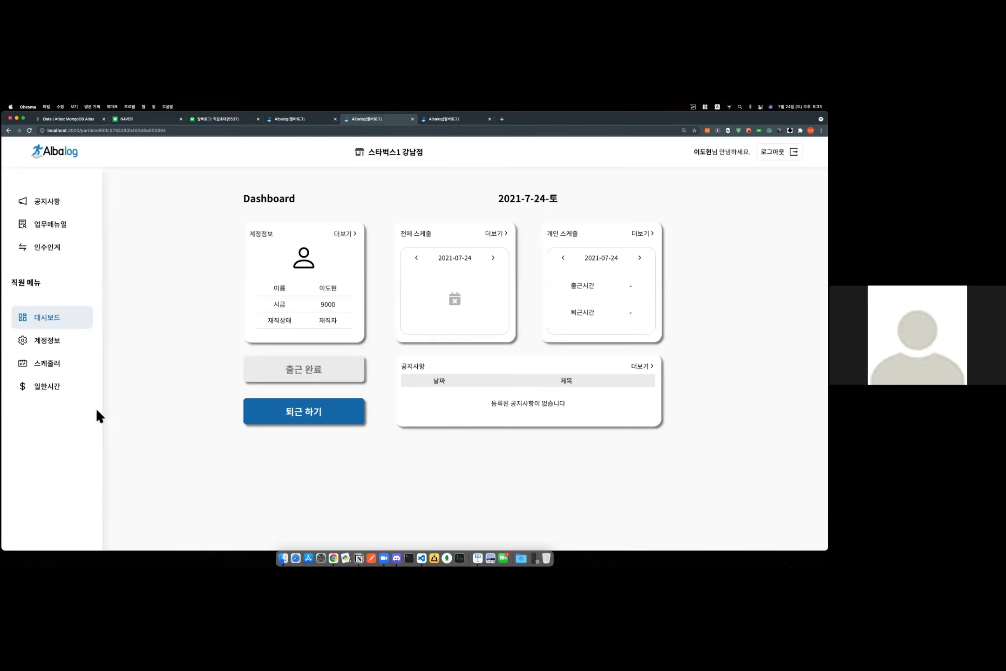
pyautogui.click(60, 343)
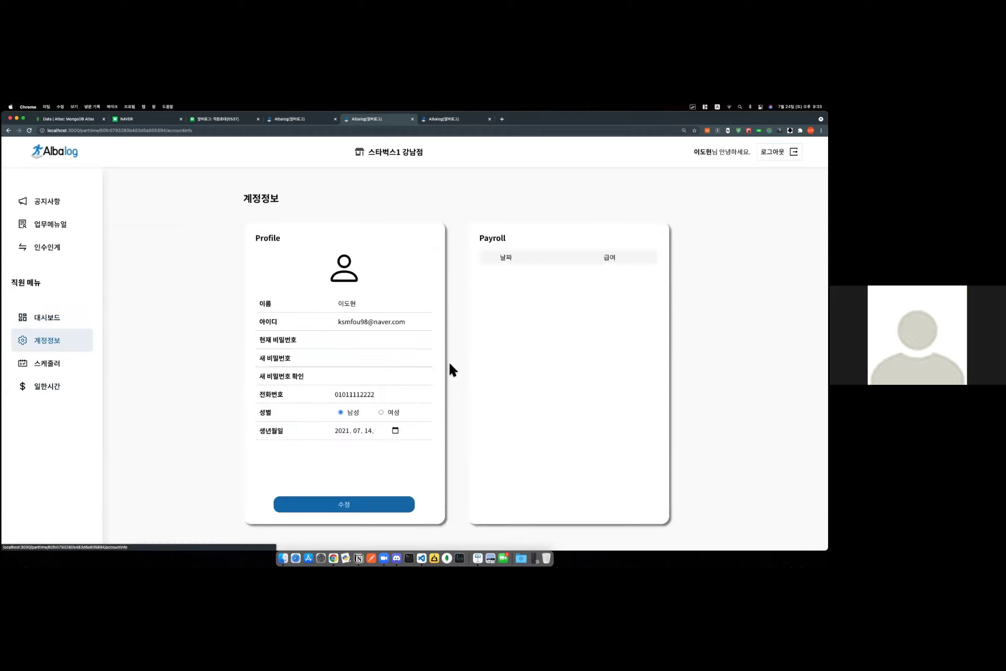
pyautogui.click(381, 412)
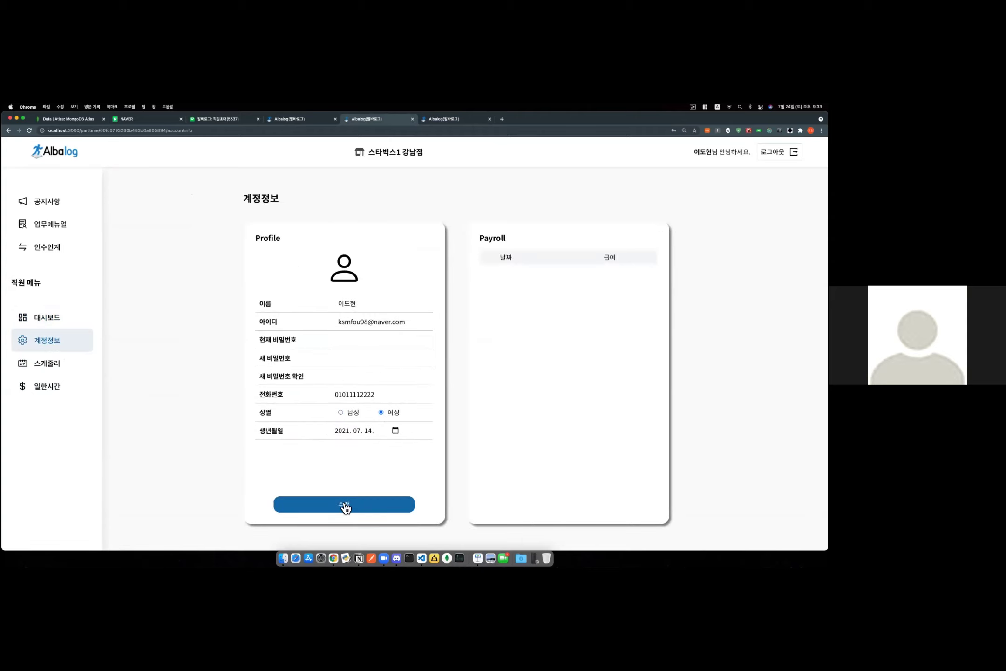
pyautogui.press('Return')
# Return to the 스타벅스1 강남점 admin dashboard.
pyautogui.click(313, 120)
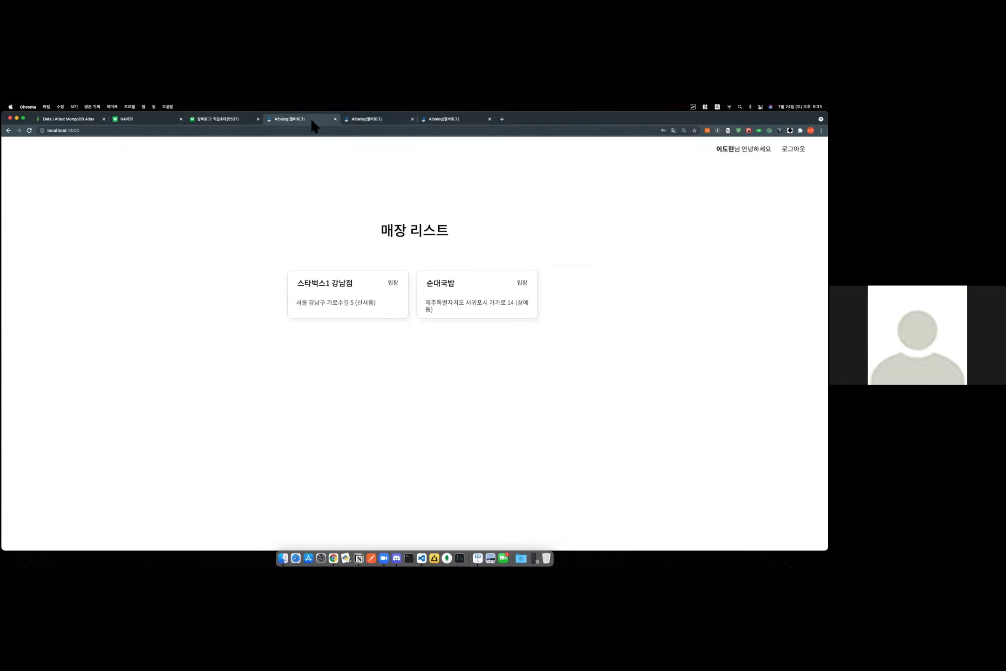
pyautogui.click(381, 119)
pyautogui.click(438, 122)
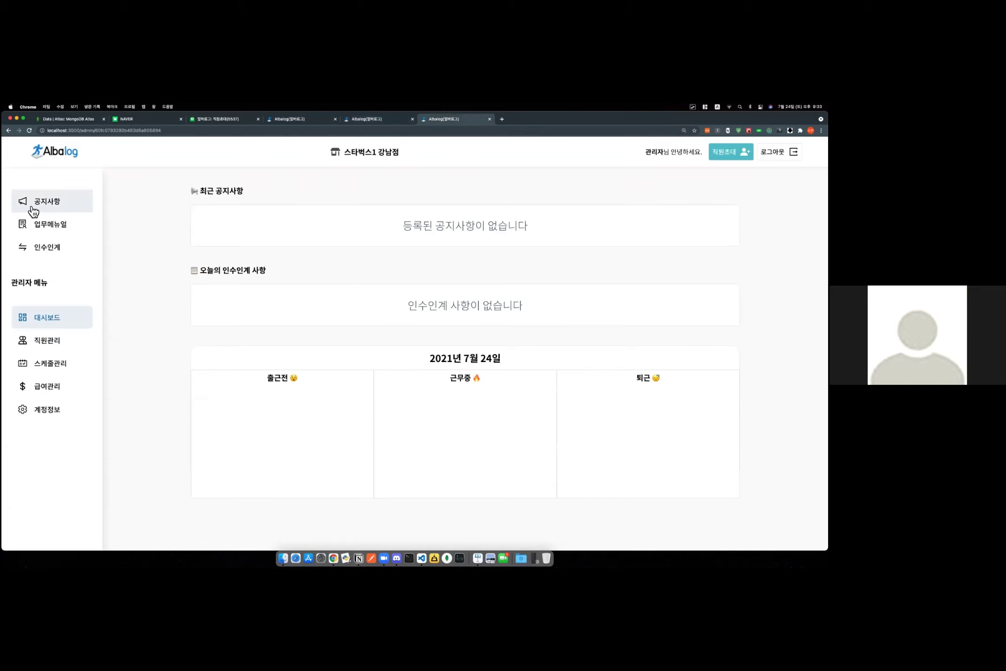
pyautogui.click(70, 203)
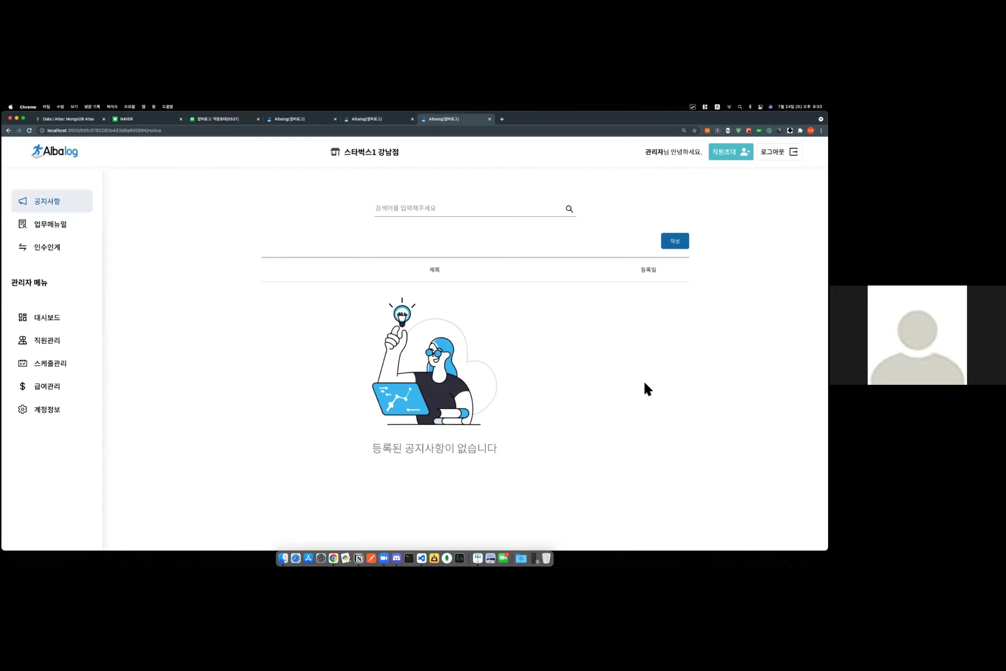
# Write a new notice titled 코로나 4단계 with a short body line.
pyautogui.click(672, 243)
pyautogui.click(410, 211)
pyautogui.write('코')
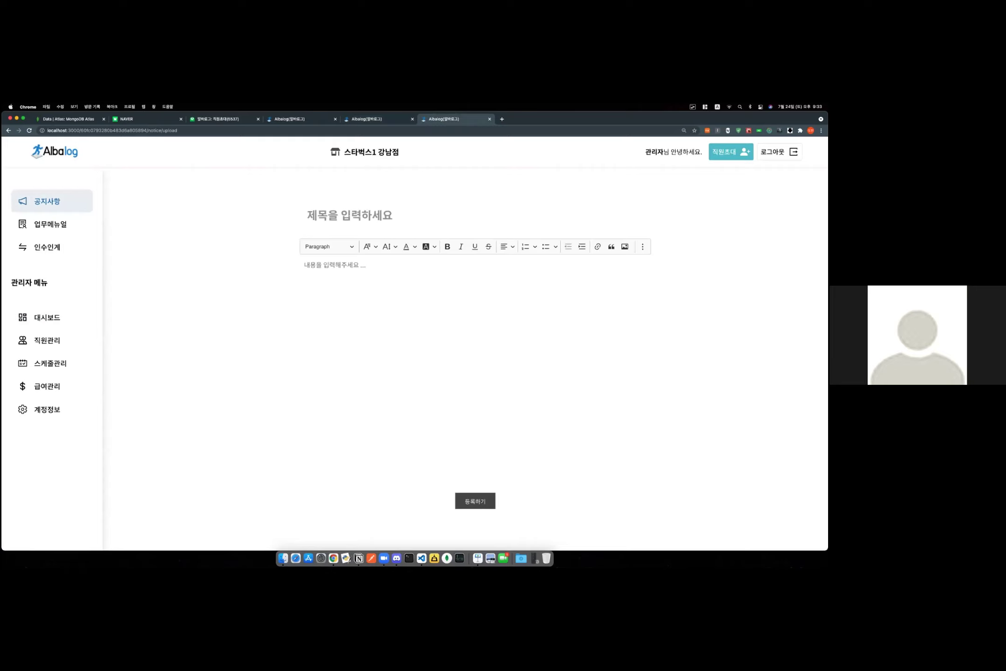
pyautogui.write('로나 4단ㄱ')
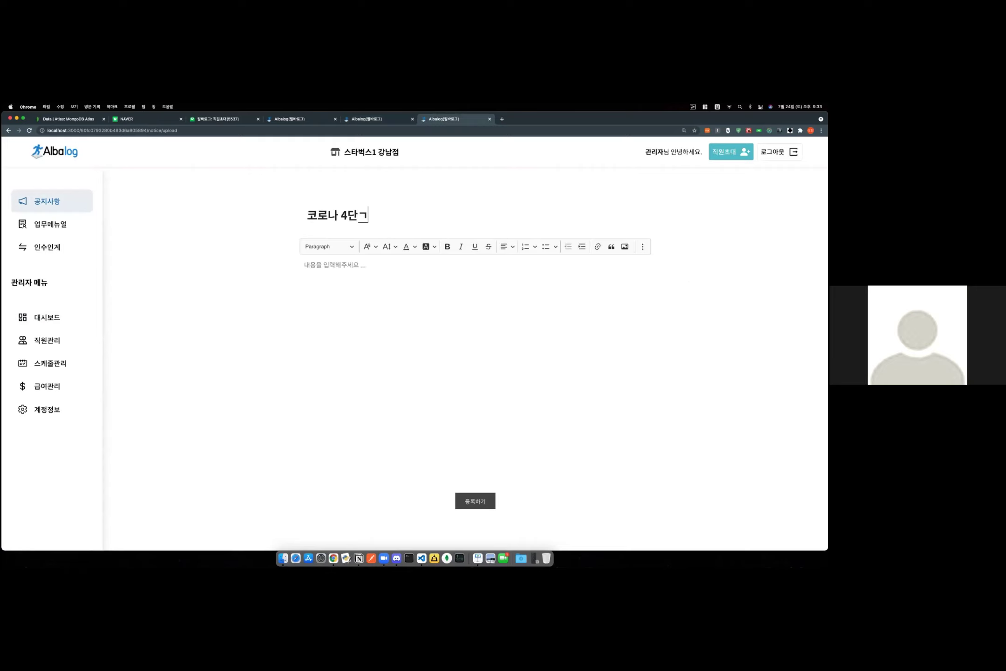
pyautogui.click(482, 294)
pyautogui.write('ㅈ심해주세요~₩')
# Make the notice body bold and centered, then publish it.
pyautogui.moveTo(408, 272); pyautogui.dragTo(292, 263)
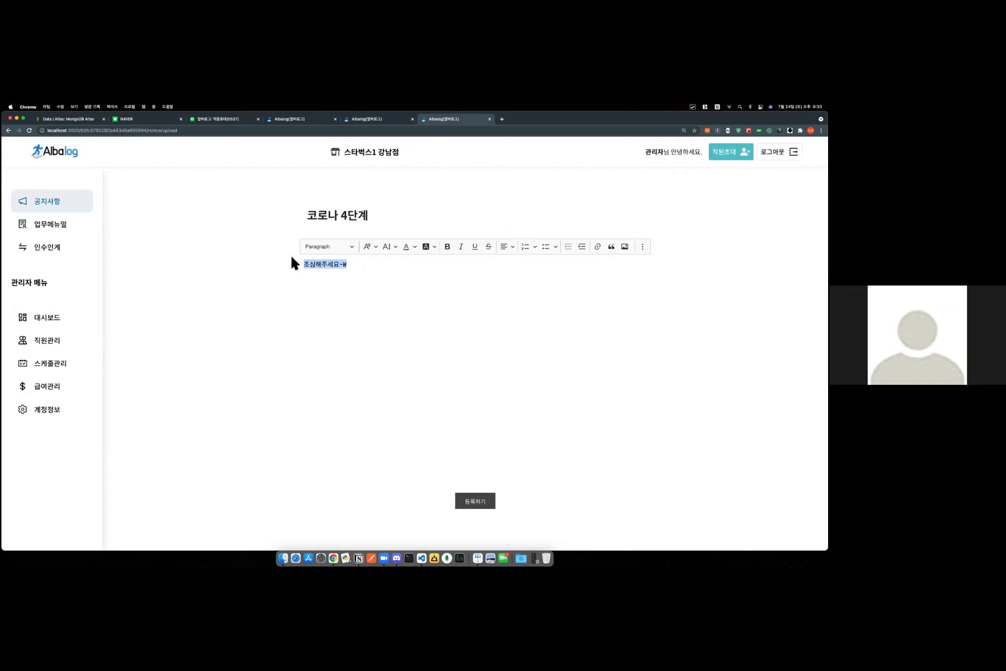
pyautogui.click(447, 246)
pyautogui.click(512, 246)
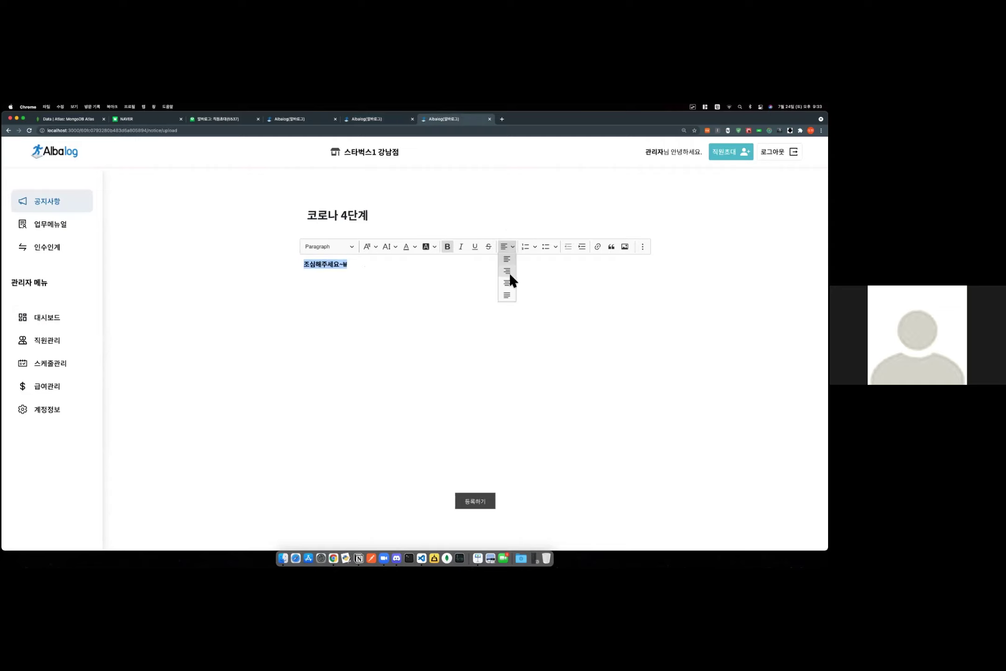
pyautogui.click(508, 278)
pyautogui.click(447, 312)
pyautogui.click(475, 503)
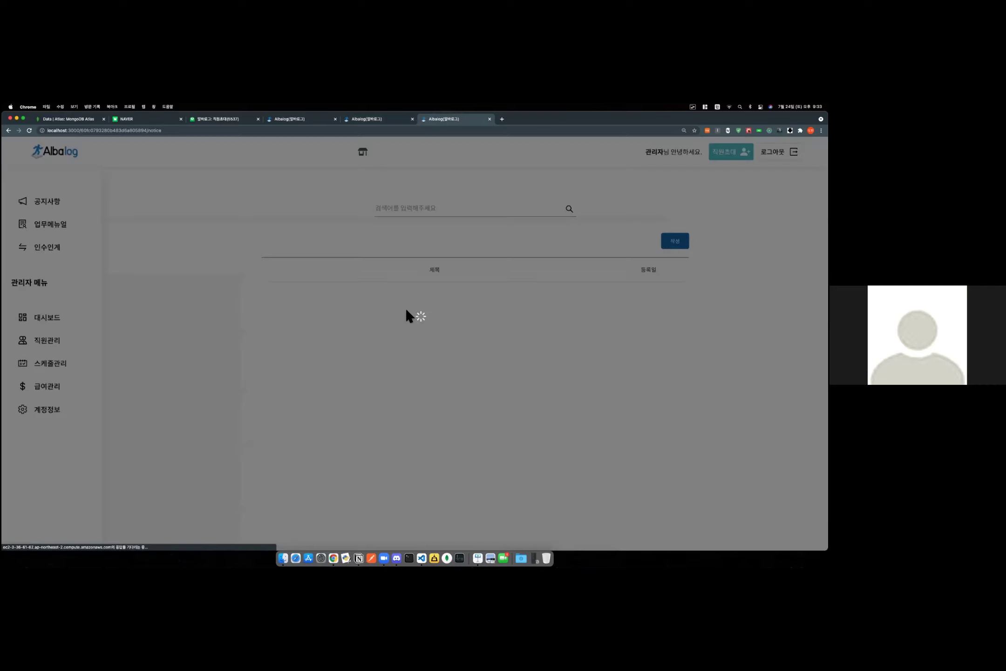
# Retitle the 코로나 4단계 notice to 코로나 5단계 and save it.
pyautogui.click(292, 302)
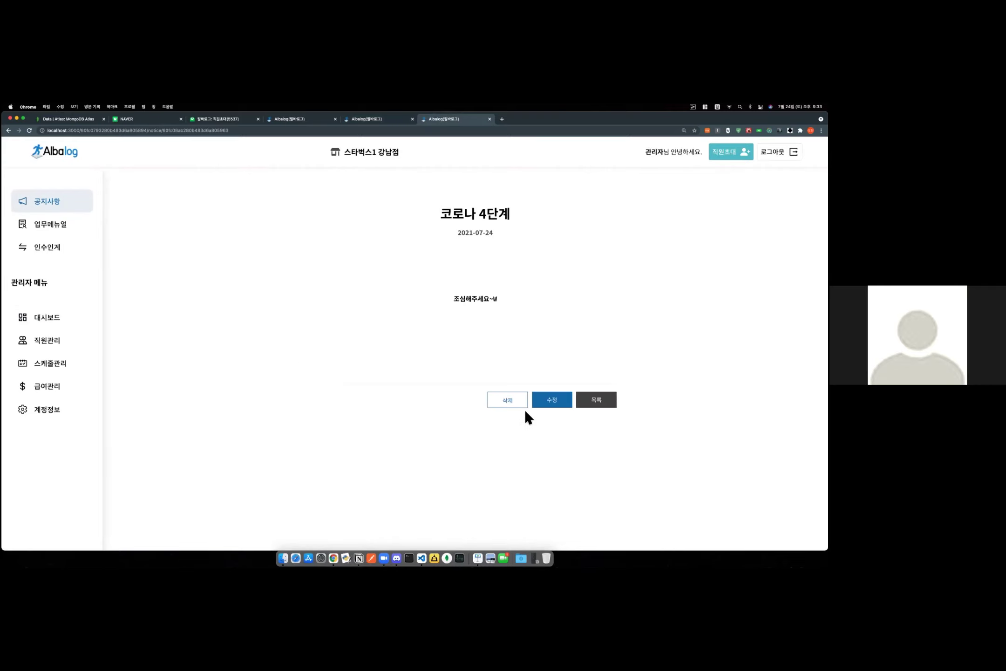
pyautogui.click(551, 400)
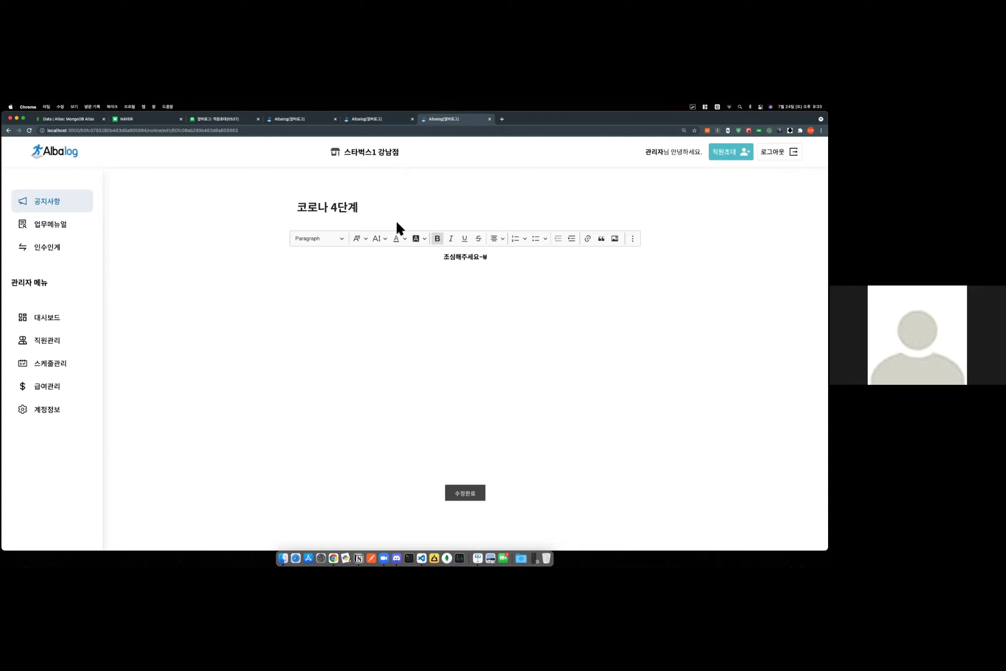
pyautogui.click(336, 206)
pyautogui.click(476, 493)
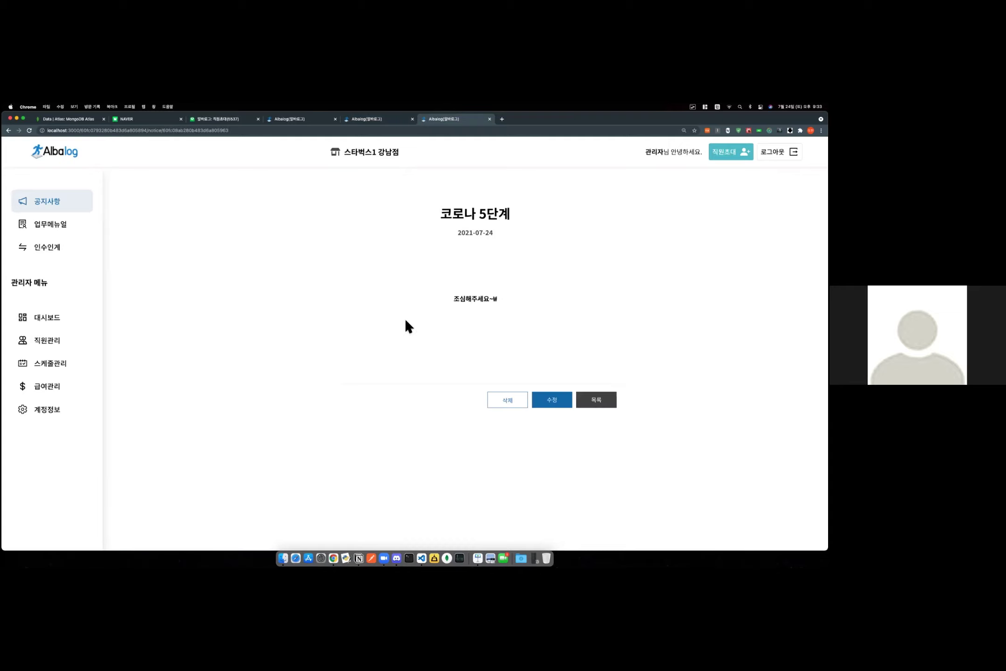
pyautogui.click(54, 205)
pyautogui.click(401, 209)
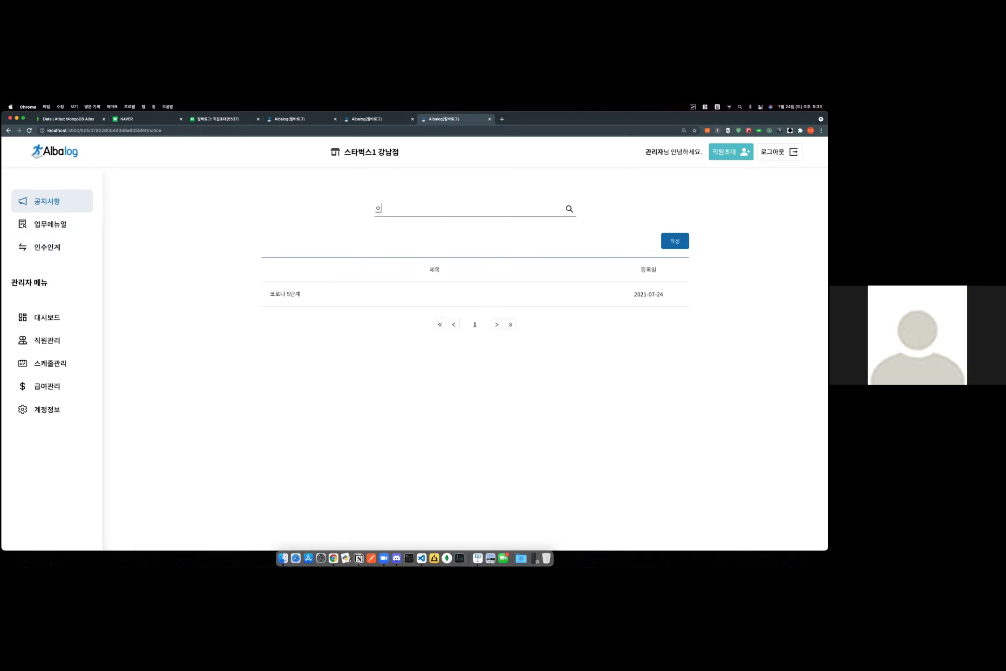
pyautogui.click(671, 239)
# Post a notice titled 도현 with body ㅁㄴㅇ.
pyautogui.write('ㄷㅗ현')
pyautogui.press('Tab')
pyautogui.write('ㅁㄴㅇ')
pyautogui.click(477, 507)
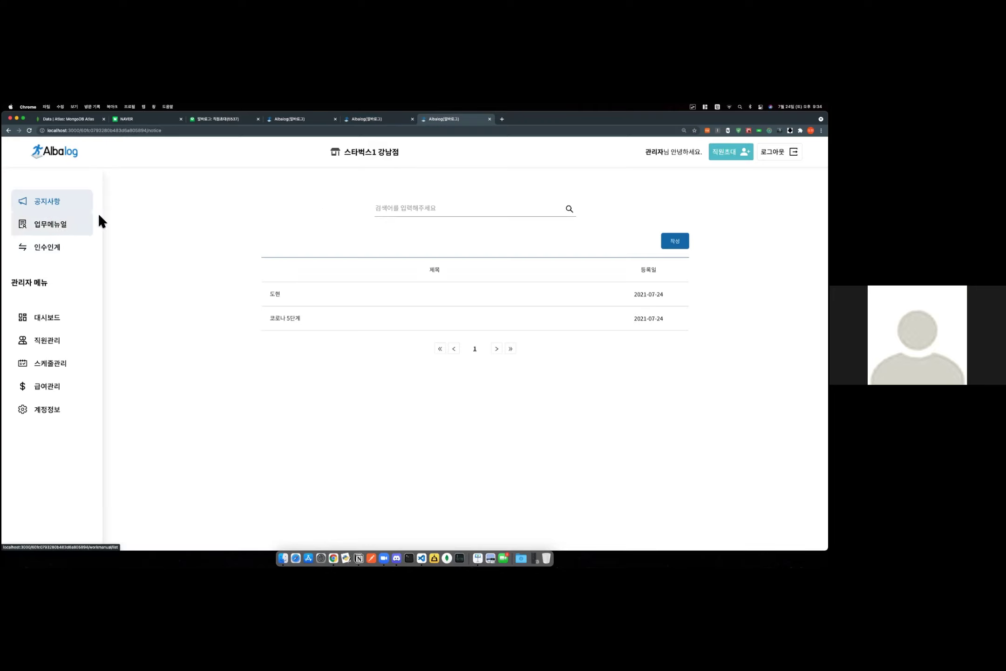
# Search notices for 도현, then ㅁㄴㅇㅁㄴㅇ, then reload the full notice list.
pyautogui.click(391, 215)
pyautogui.write('ㄷㅗ현')
pyautogui.press('Return')
pyautogui.moveTo(393, 215); pyautogui.dragTo(330, 202)
pyautogui.write('ㅁㄴㅇㅁㄴㅇㅁ')
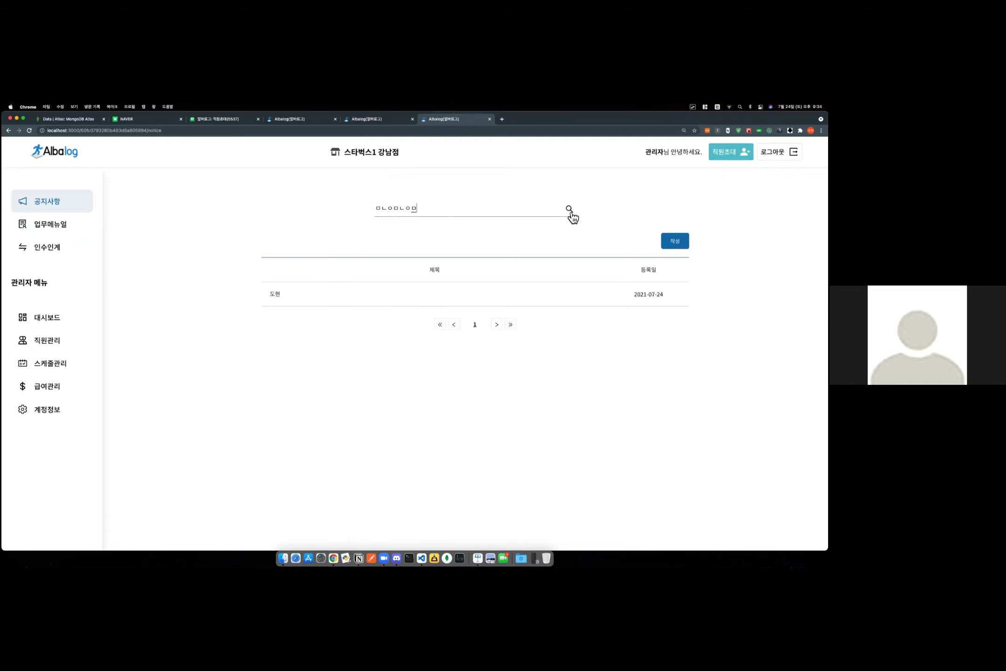
pyautogui.press('Return')
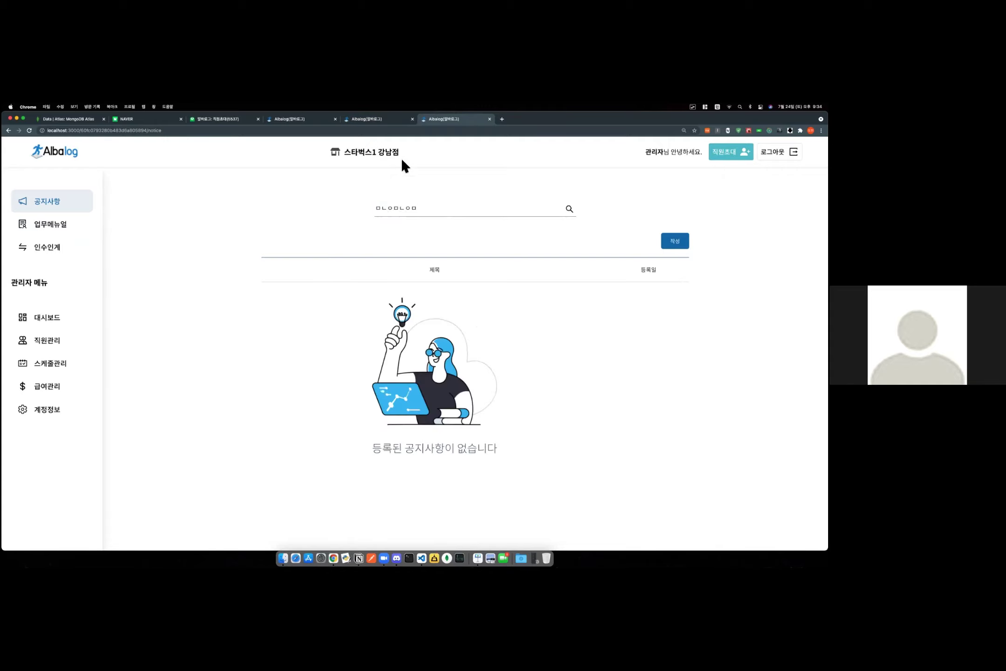
pyautogui.click(59, 206)
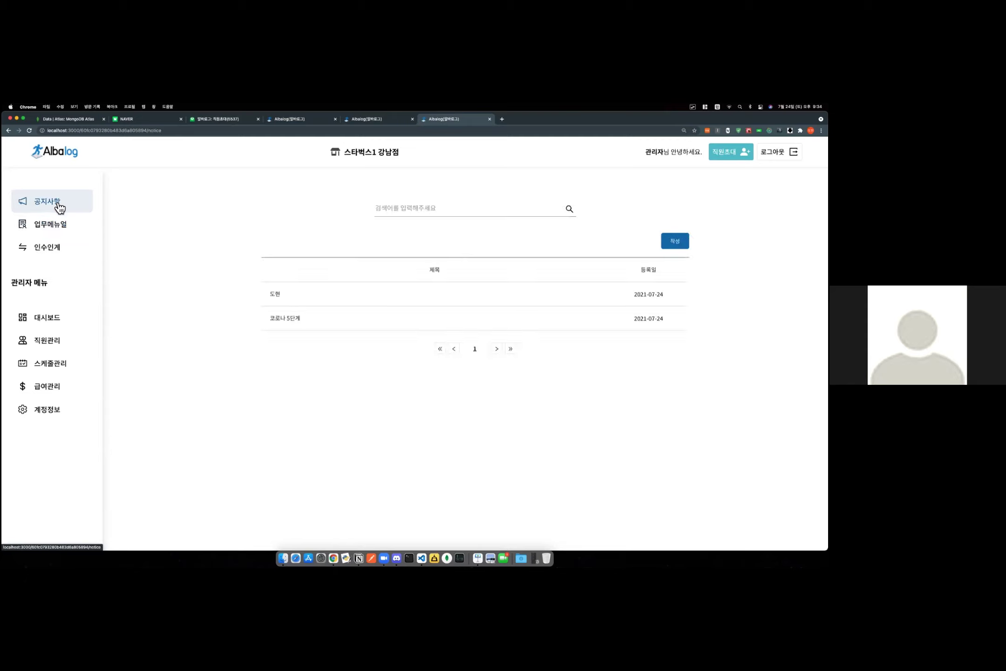
# Delete the 코로나 5단계 notice.
pyautogui.click(286, 321)
pyautogui.click(521, 404)
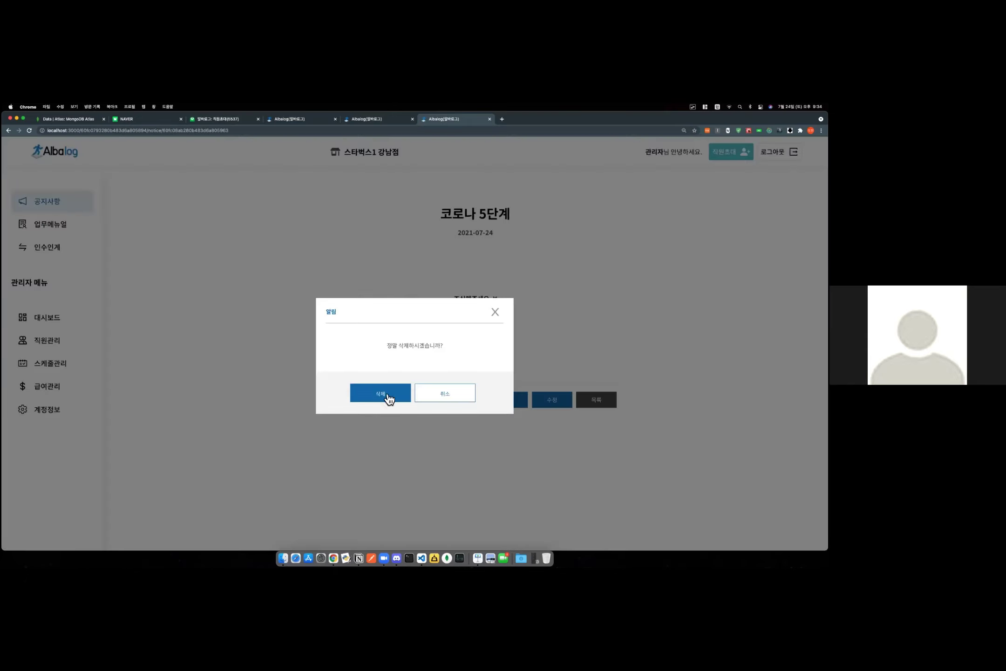
pyautogui.click(387, 394)
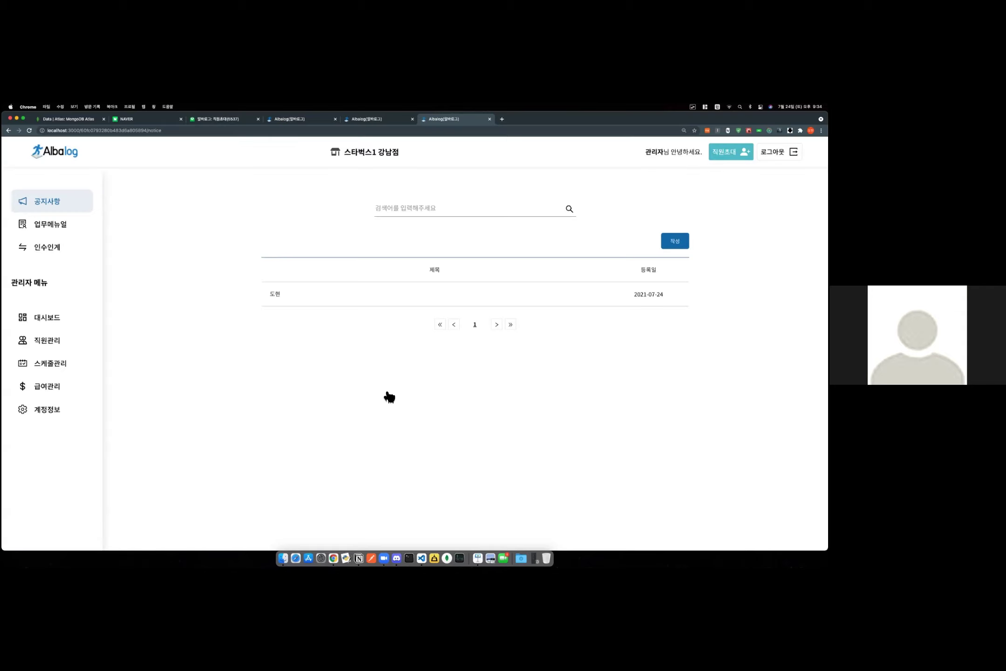
pyautogui.click(52, 225)
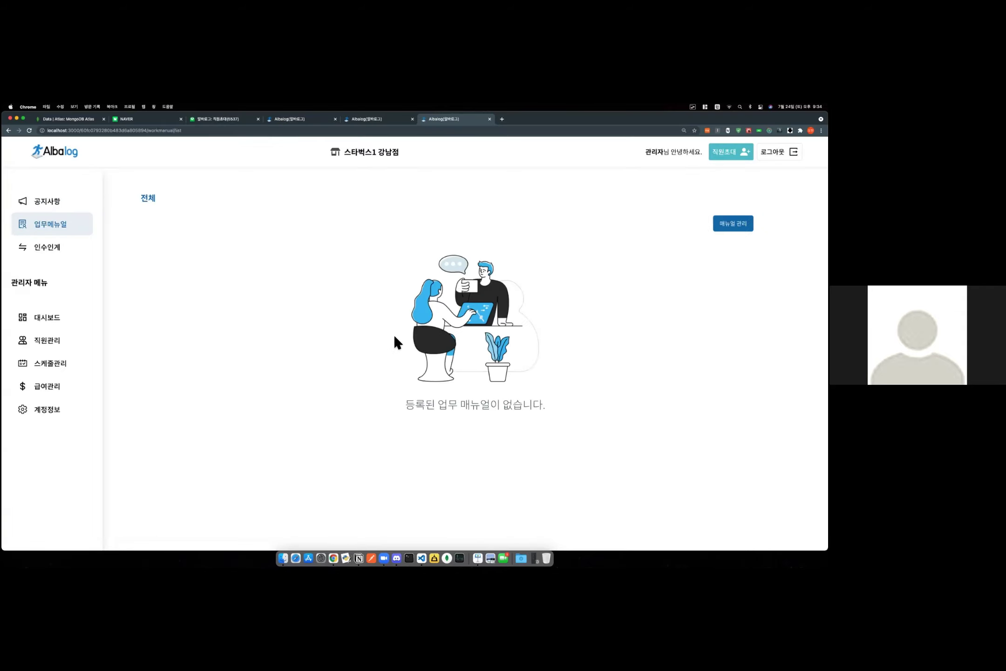
# Add the 홀 category in manual management.
pyautogui.moveTo(568, 409); pyautogui.dragTo(396, 411)
pyautogui.click(651, 361)
pyautogui.click(732, 223)
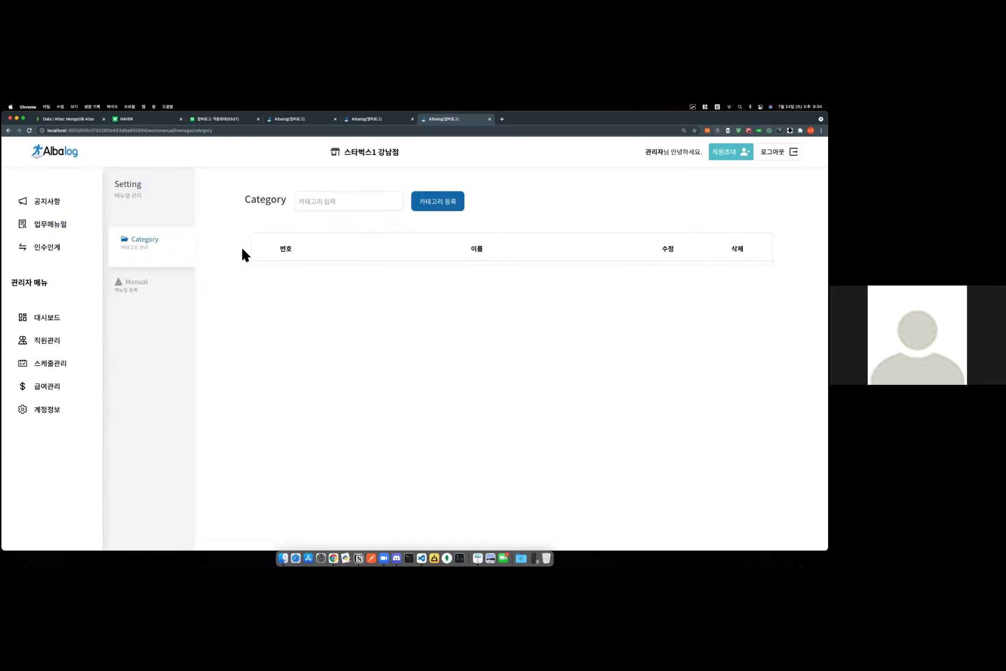
pyautogui.click(330, 201)
pyautogui.write('홀')
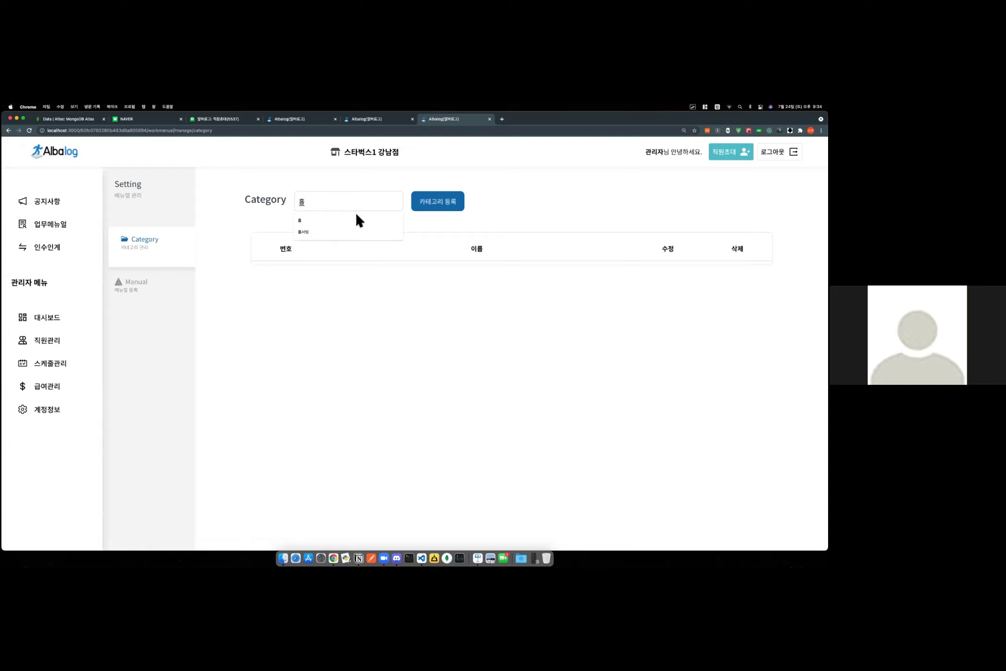
pyautogui.click(450, 208)
# Add the 주방 and 카운터 manual categories.
pyautogui.click(354, 204)
pyautogui.write('ㅎ')
pyautogui.press('BackSpace')
pyautogui.write('주바ㅇ')
pyautogui.click(443, 205)
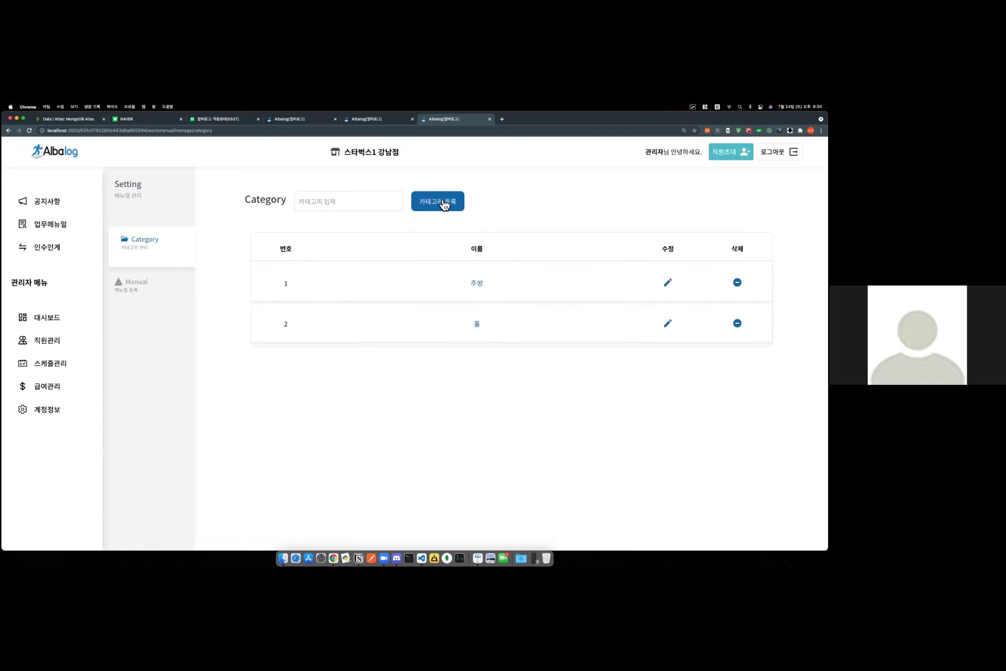
pyautogui.click(330, 206)
pyautogui.write('ㅋ')
pyautogui.click(449, 210)
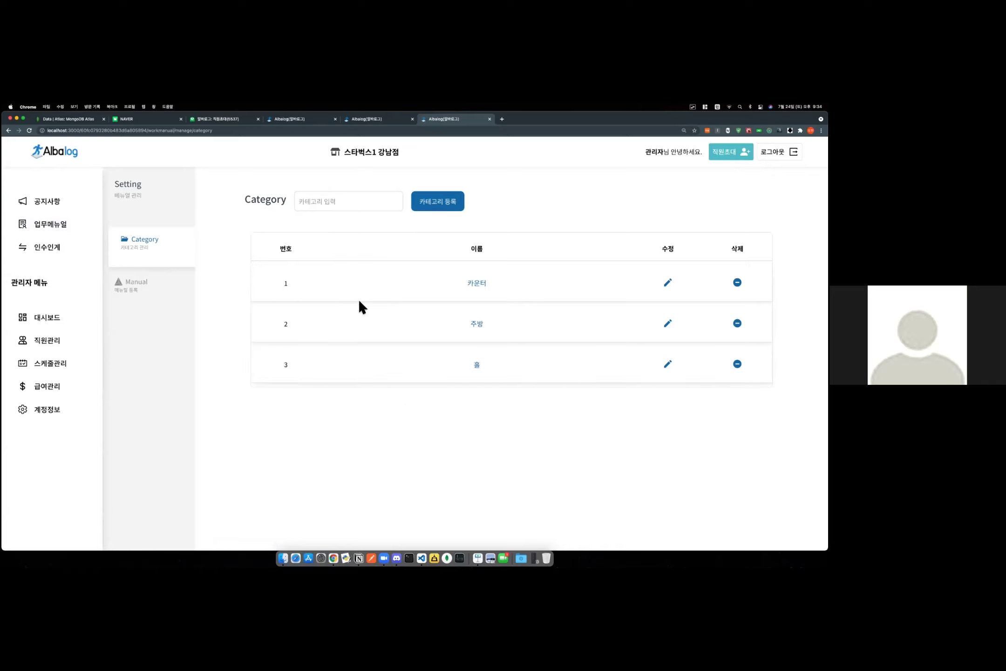
# Rename the 카운터 category to 카운터1 and save it.
pyautogui.click(668, 283)
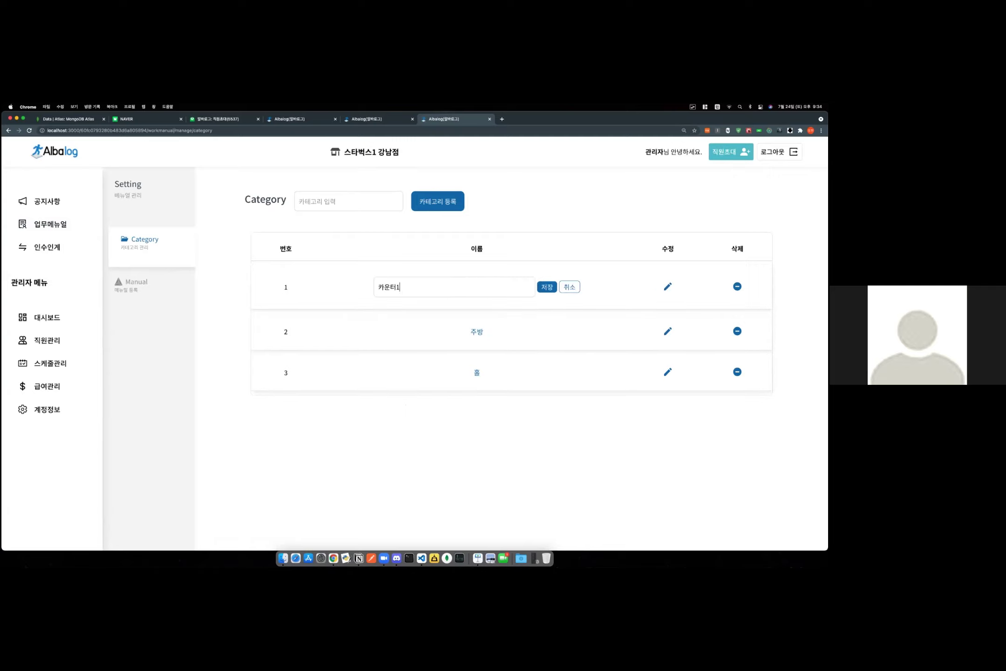
pyautogui.click(548, 288)
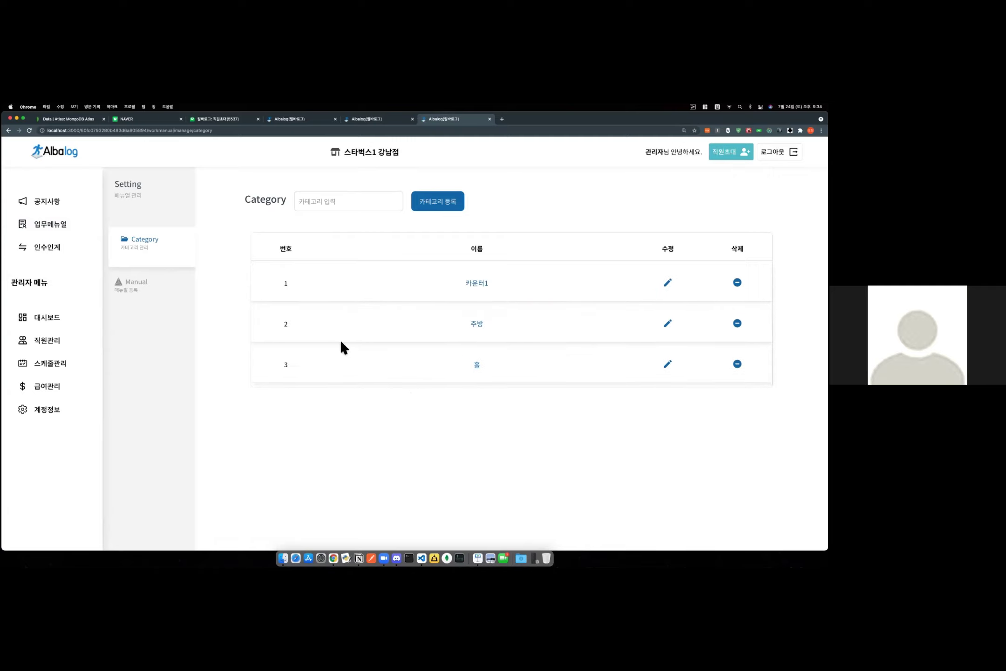
pyautogui.click(156, 304)
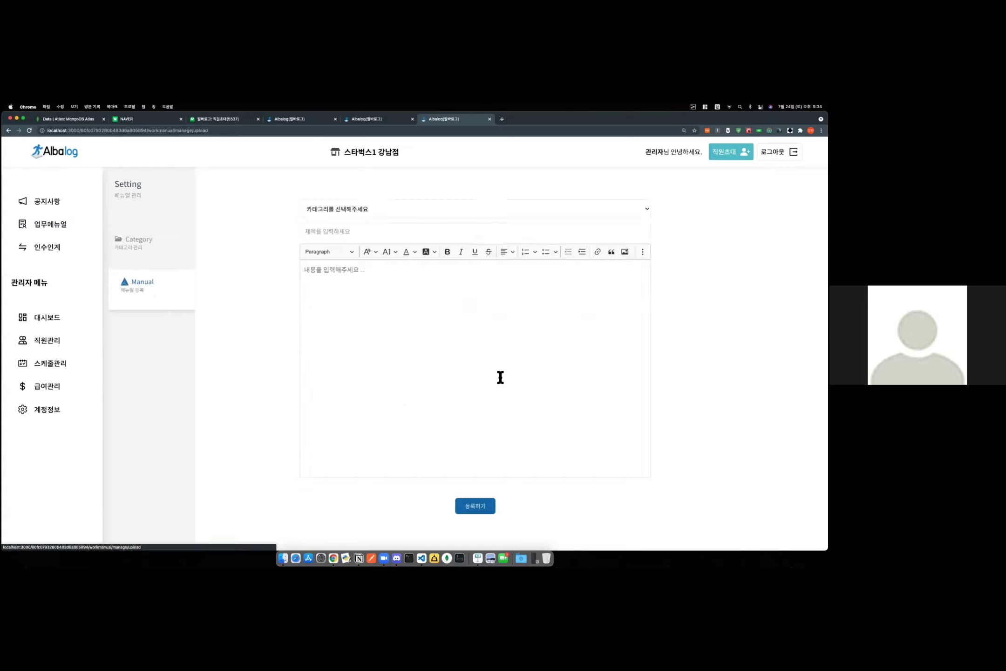
pyautogui.click(393, 218)
# Publish a 홀 manual titled 출근 30분후 with body 바닥쓸기.
pyautogui.click(323, 234)
pyautogui.click(342, 229)
pyautogui.write('ㅎ')
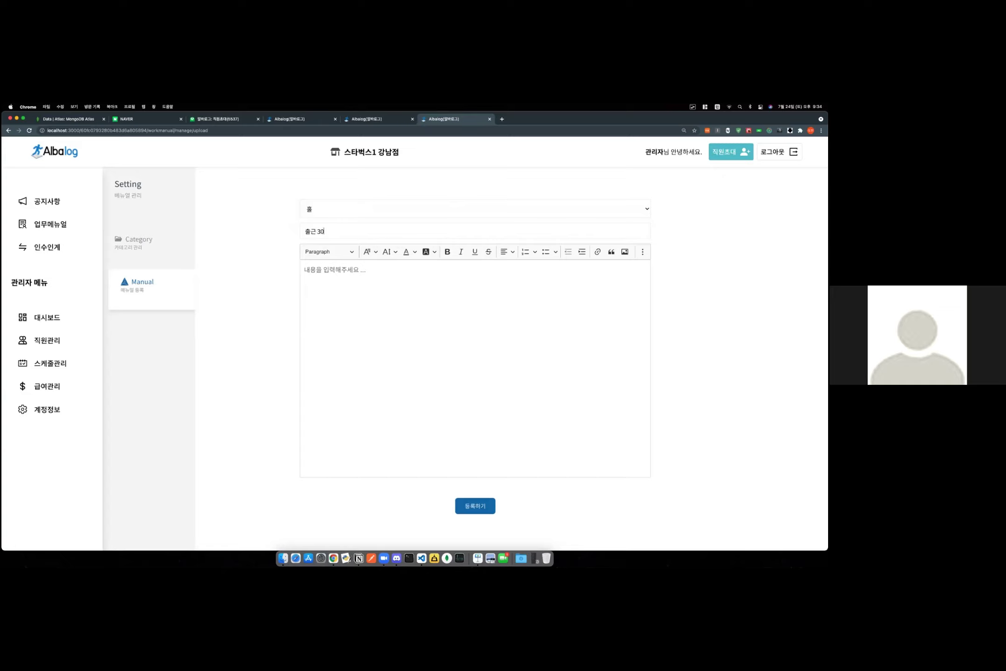
pyautogui.click(364, 285)
pyautogui.write('대')
pyautogui.click(471, 506)
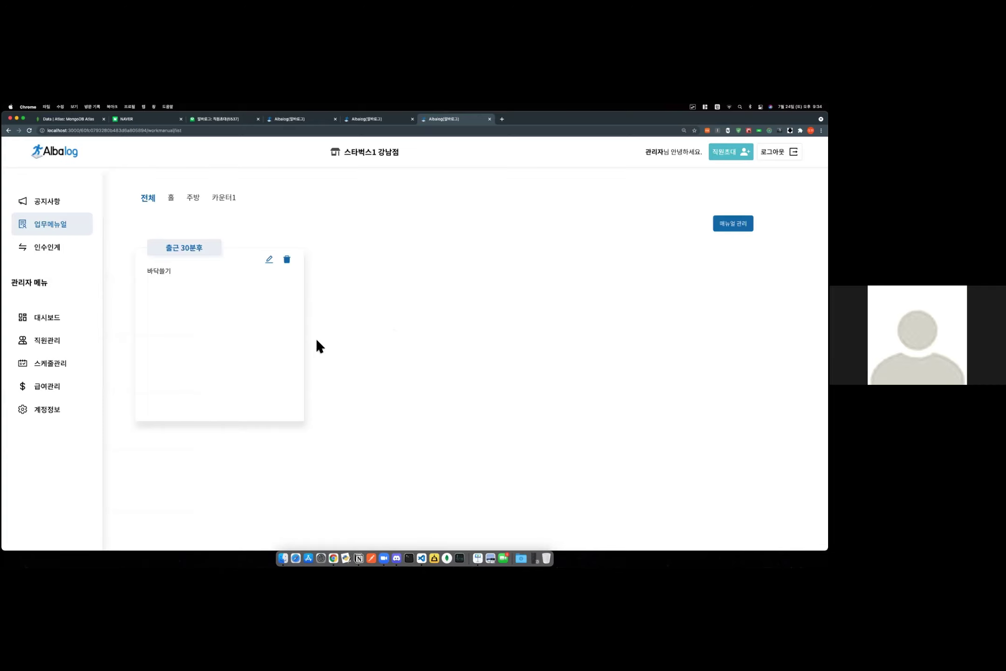
# Change the manual body to 바닥쓸기2323 and save it.
pyautogui.click(269, 259)
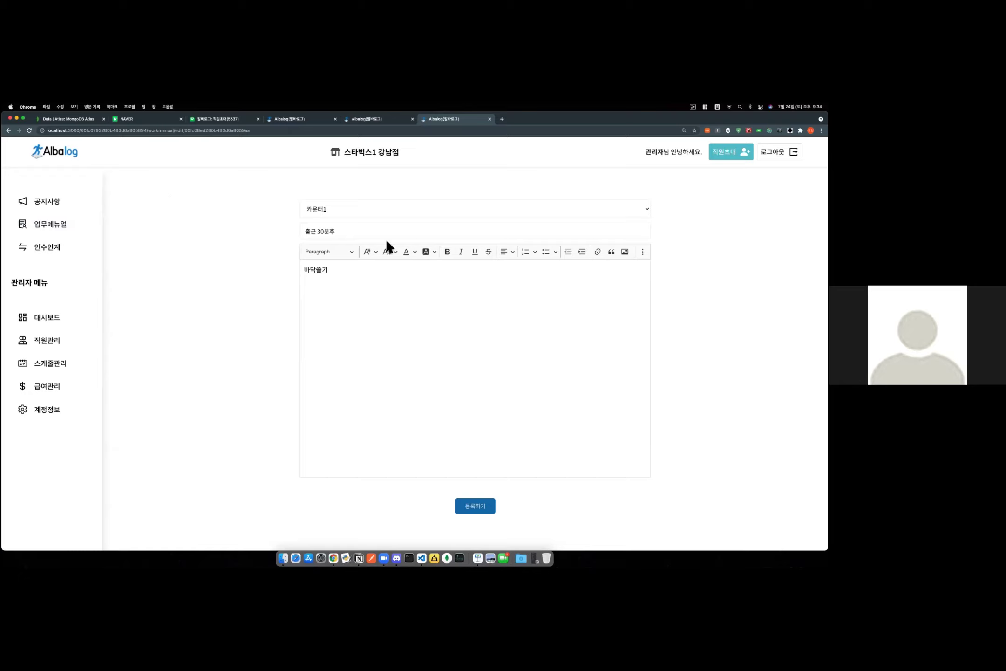
pyautogui.click(353, 285)
pyautogui.write('2323')
pyautogui.click(484, 507)
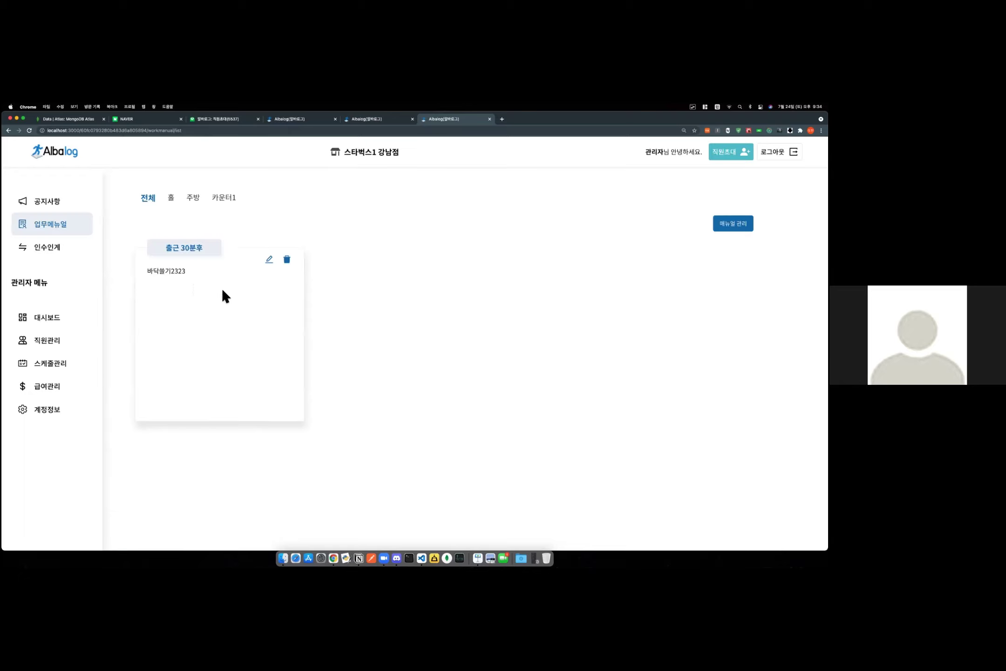
pyautogui.moveTo(189, 270); pyautogui.dragTo(152, 270)
pyautogui.click(154, 271)
# Filter the manual list by the 주방, 카운터1 and 홀 categories in turn.
pyautogui.click(47, 246)
pyautogui.click(59, 230)
pyautogui.click(733, 223)
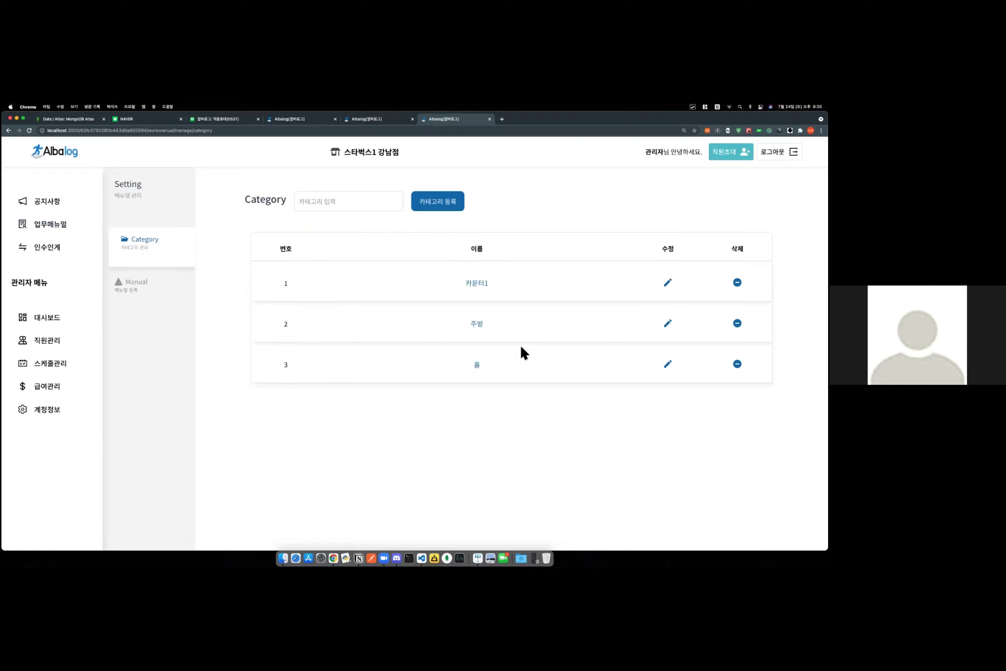
pyautogui.click(69, 229)
pyautogui.click(195, 198)
pyautogui.click(222, 198)
pyautogui.click(170, 198)
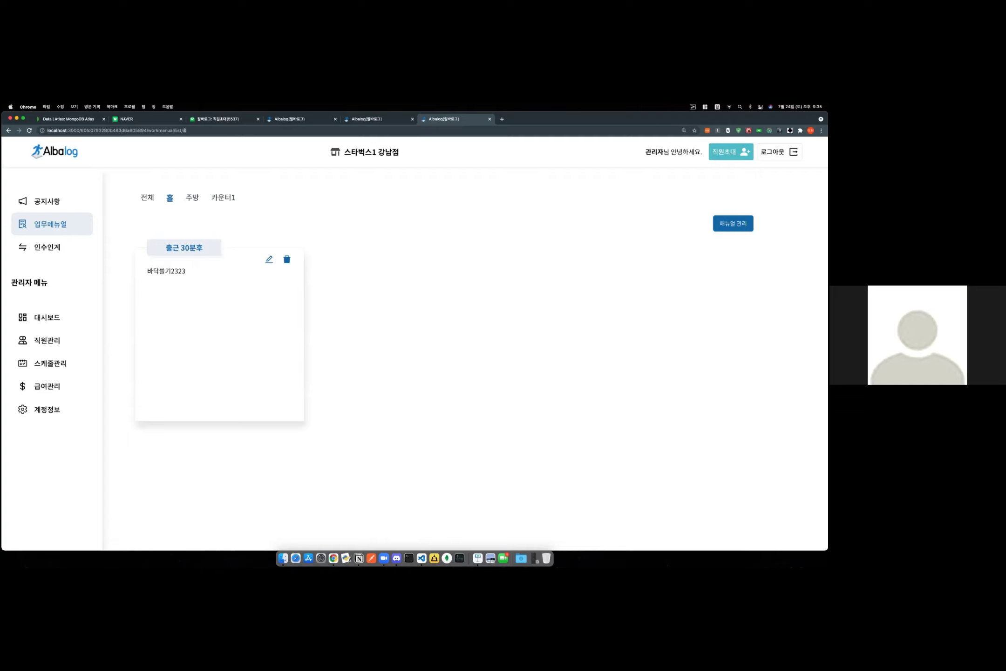
pyautogui.press('super+bracketleft')
# Delete the 홀 category along with its manual.
pyautogui.click(737, 322)
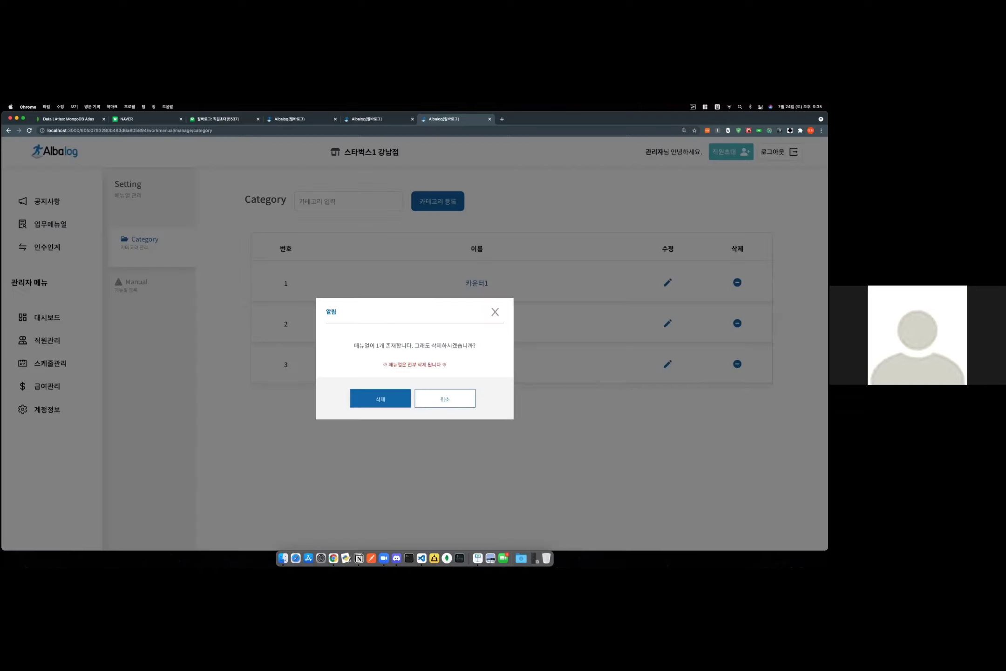
pyautogui.moveTo(354, 345); pyautogui.dragTo(472, 343)
pyautogui.click(417, 345)
pyautogui.click(478, 360)
pyautogui.click(382, 400)
# Delete the 카운터1 category, leaving only 주방.
pyautogui.click(71, 229)
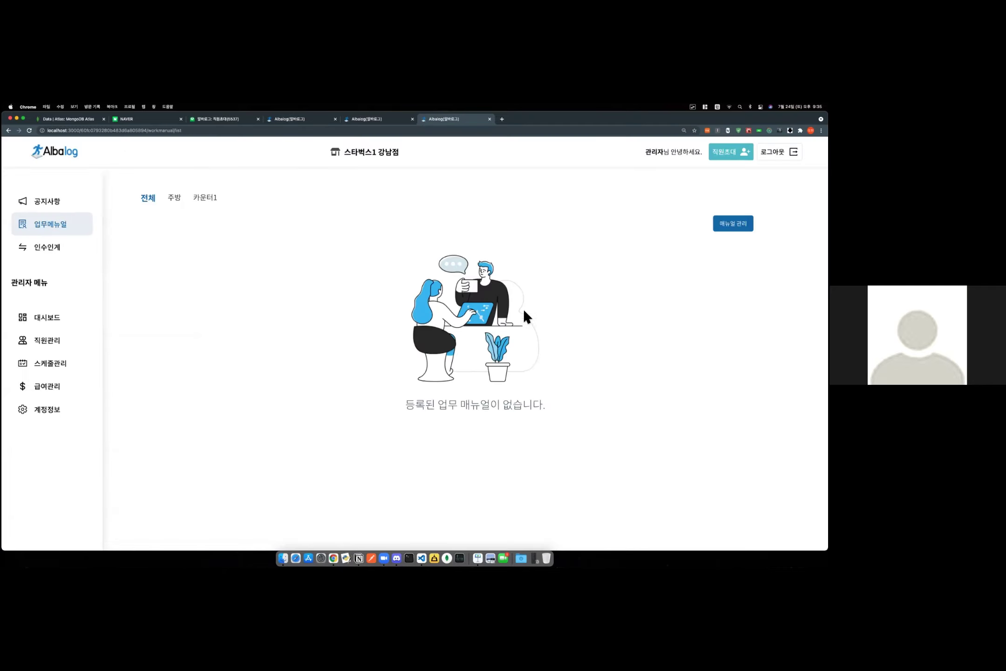
pyautogui.click(733, 223)
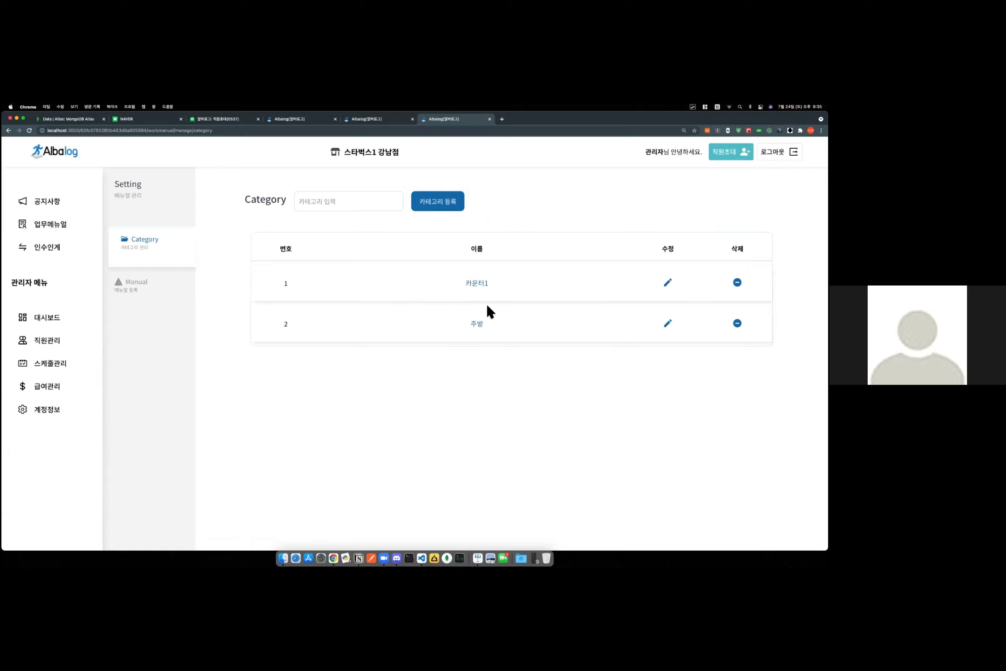
pyautogui.click(704, 263)
pyautogui.click(737, 282)
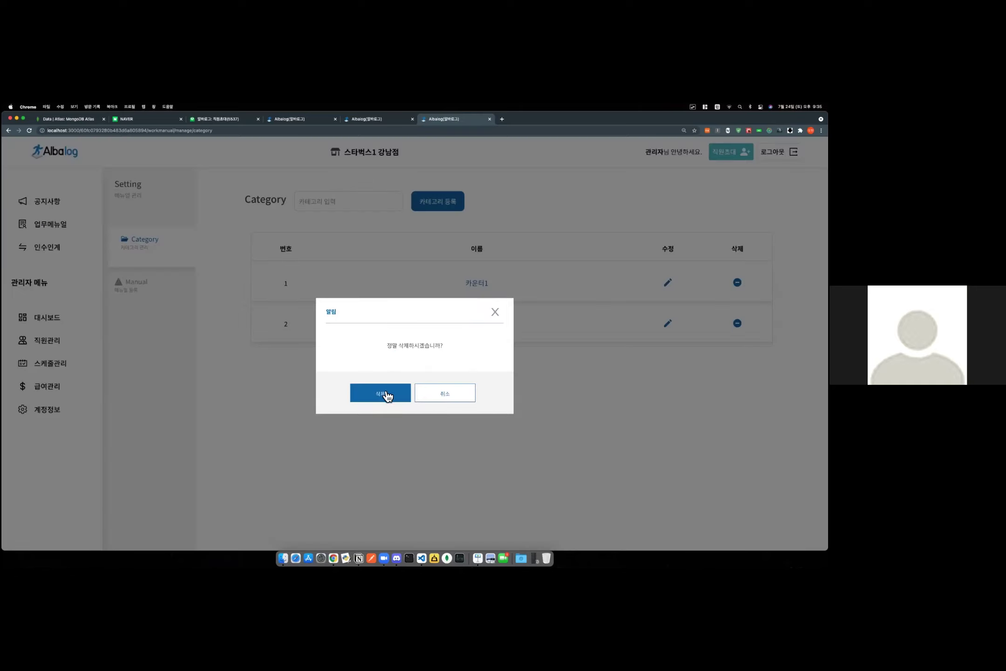
pyautogui.click(387, 396)
# Go to the handover calendar and focus the handover note field.
pyautogui.click(70, 232)
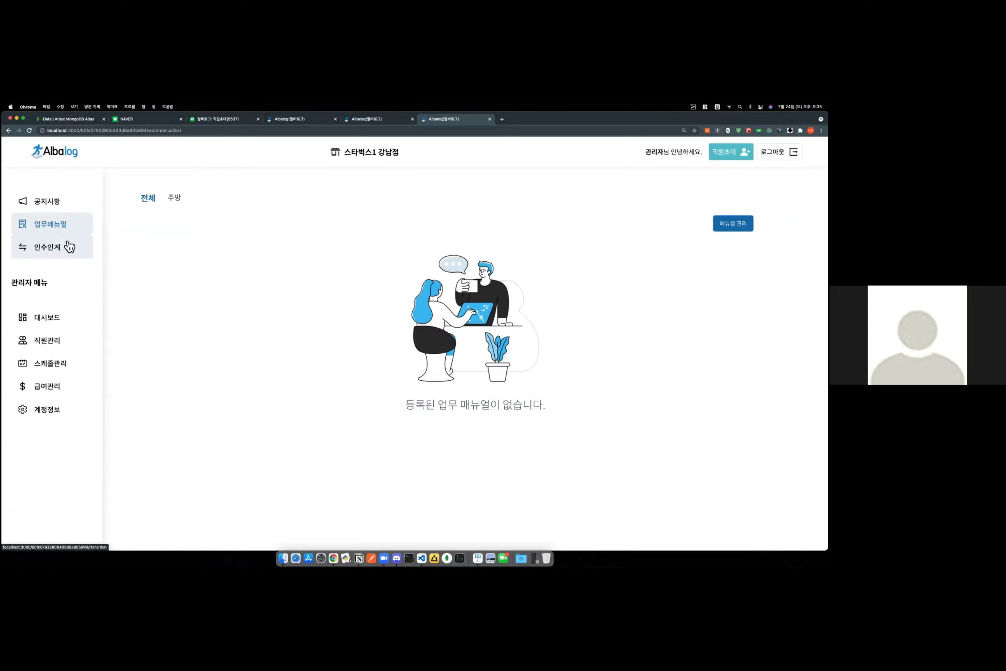
pyautogui.click(70, 252)
pyautogui.click(492, 214)
# Browse July 20–23 handover notes, then post today's note that a customer is collecting lost property.
pyautogui.write('ㅇ')
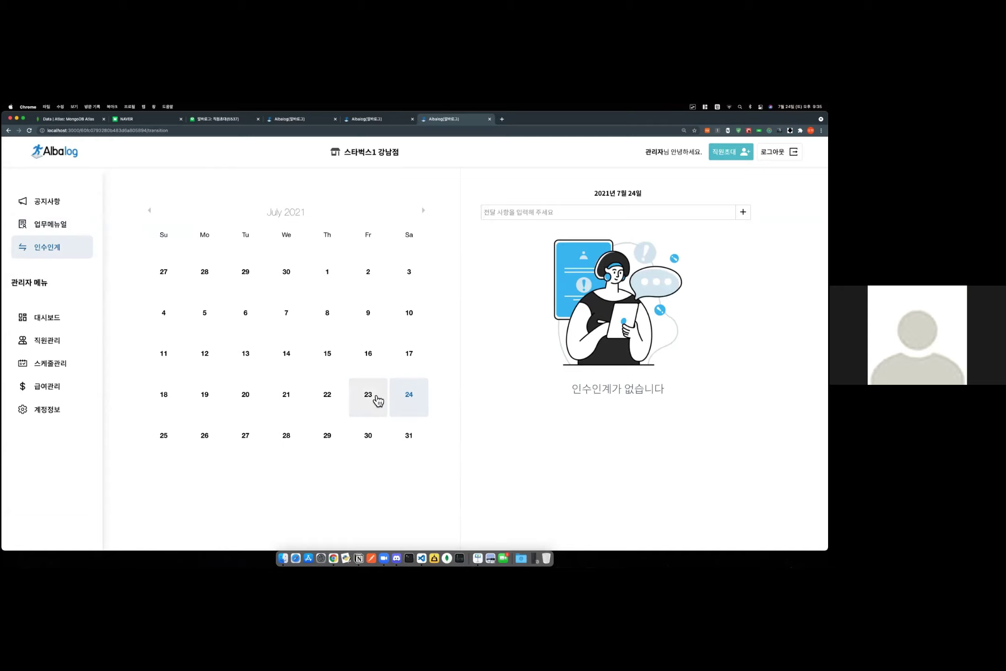
pyautogui.click(324, 407)
pyautogui.click(286, 405)
pyautogui.click(243, 405)
pyautogui.click(322, 405)
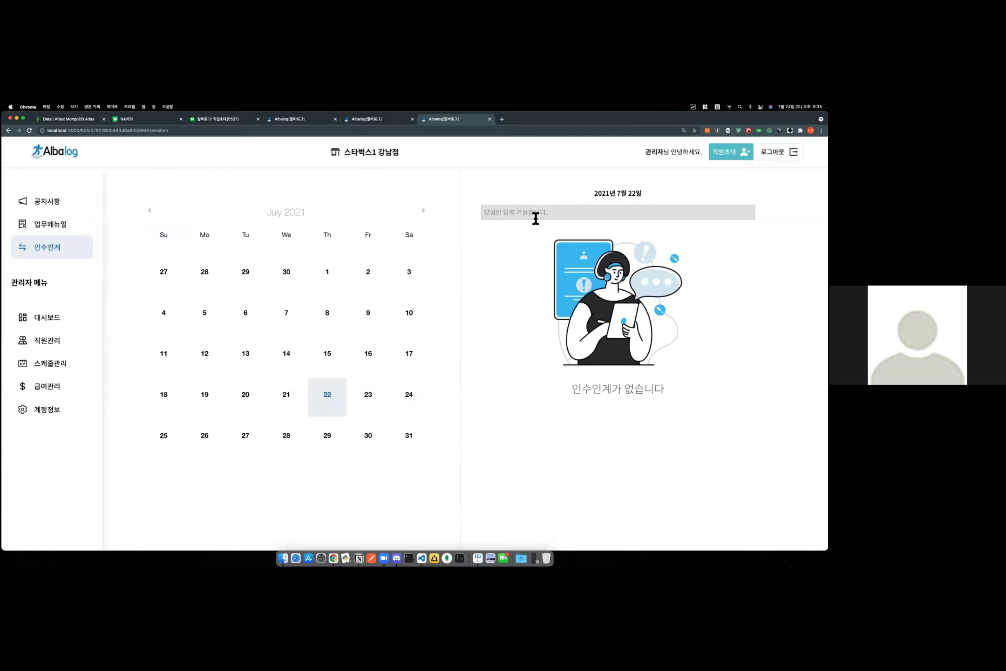
pyautogui.click(372, 396)
pyautogui.click(416, 396)
pyautogui.click(536, 214)
pyautogui.write('ㅇ')
pyautogui.write('오늘')
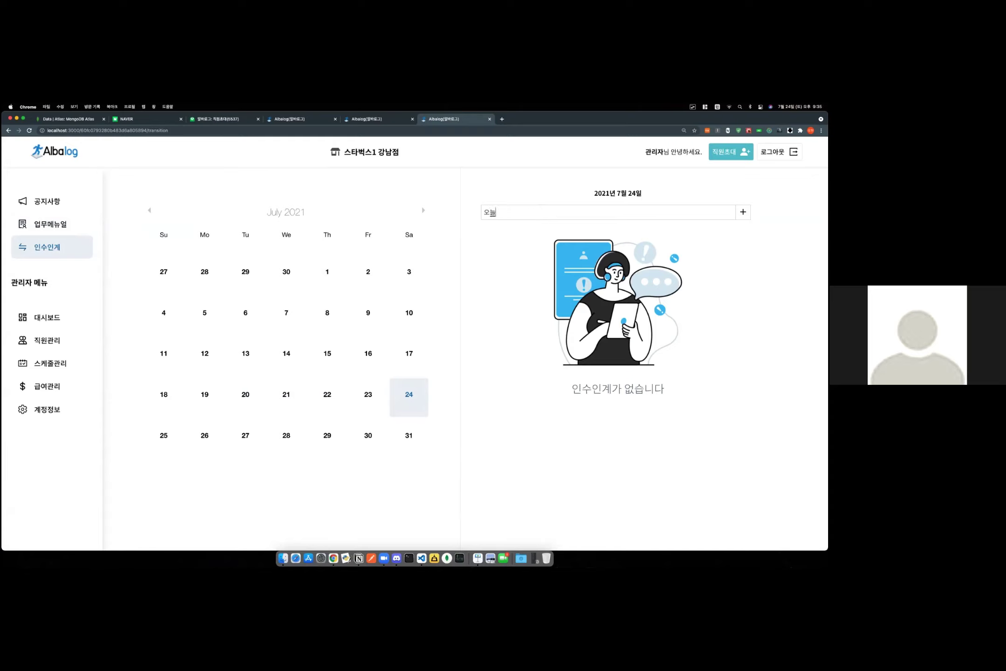
pyautogui.write('으러 오신데요~')
pyautogui.click(743, 212)
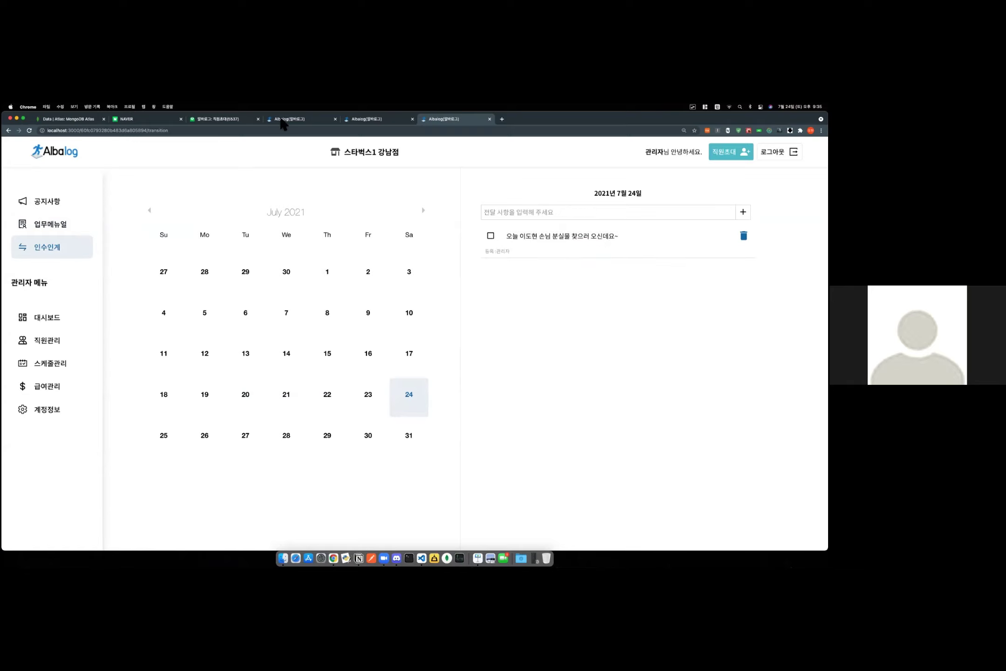
# As the employee, append '-완료' to today's handover note and mark it completed.
pyautogui.click(378, 119)
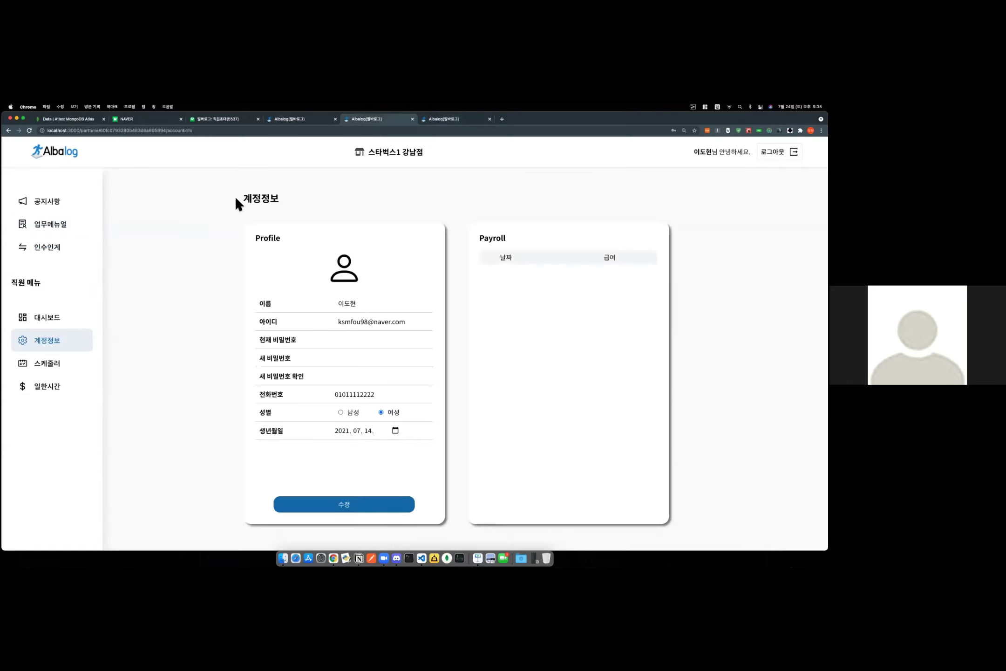
pyautogui.click(61, 224)
pyautogui.click(62, 248)
pyautogui.click(640, 238)
pyautogui.write('-완료')
pyautogui.press('Return')
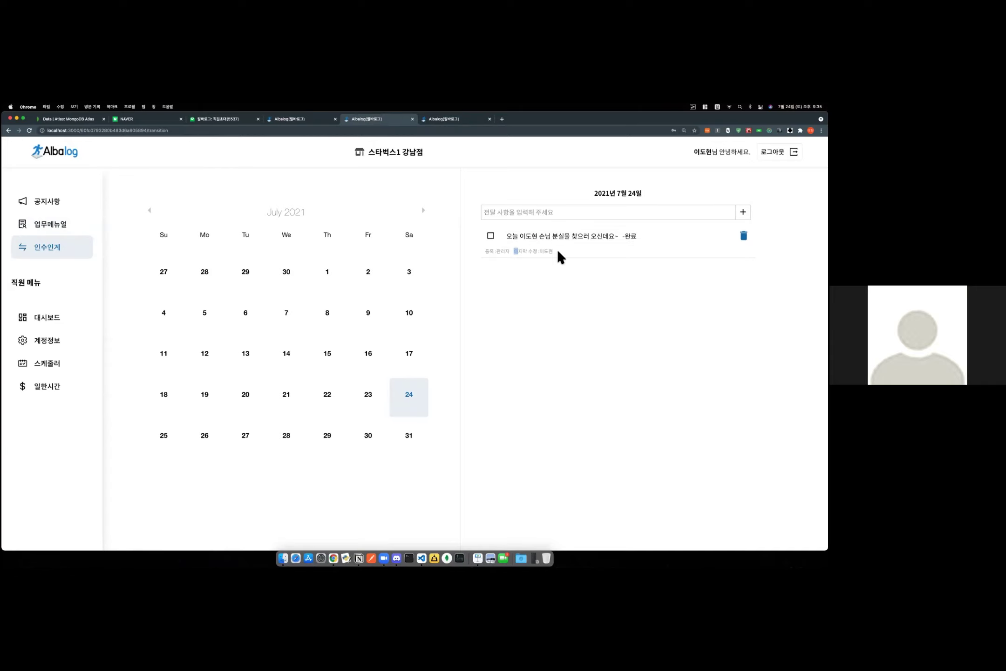
pyautogui.moveTo(687, 153); pyautogui.dragTo(706, 153)
pyautogui.click(490, 236)
# Return to the admin's handover page and go to the admin dashboard.
pyautogui.moveTo(579, 251); pyautogui.dragTo(504, 234)
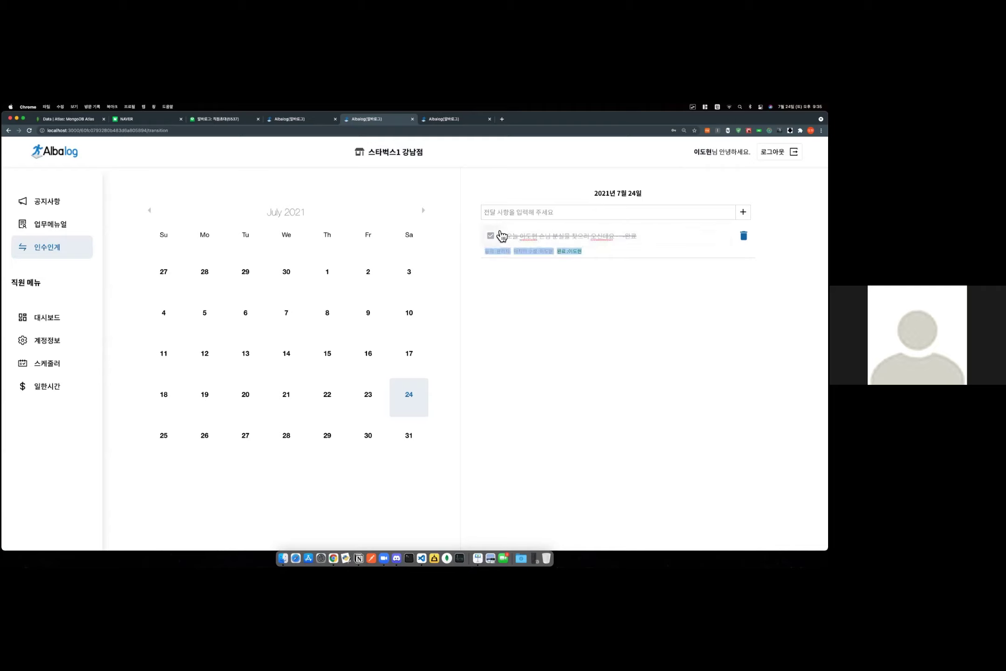
pyautogui.click(597, 254)
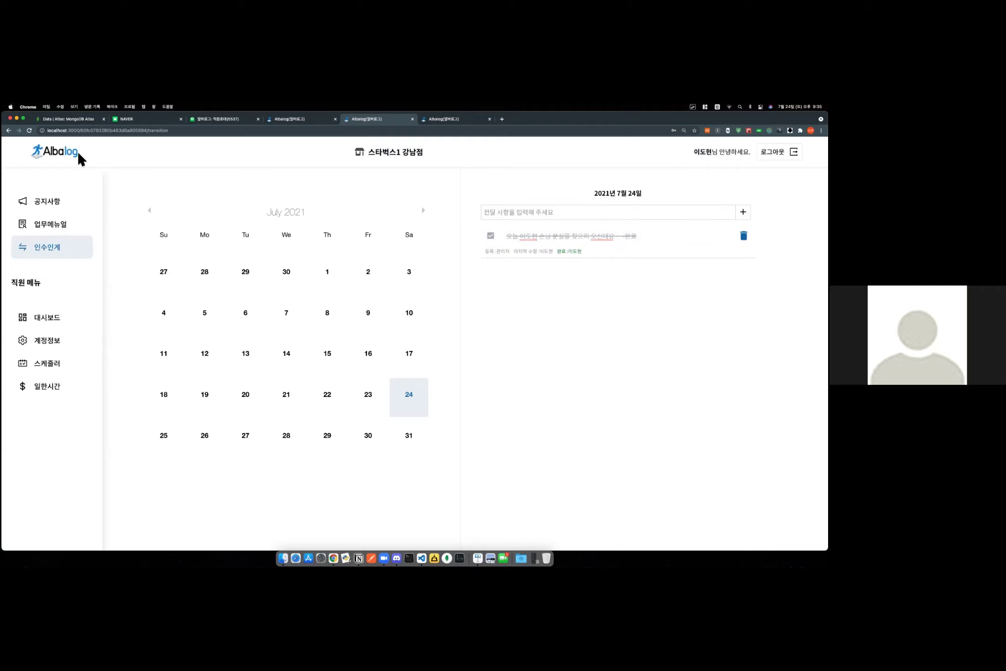
pyautogui.click(305, 120)
pyautogui.click(448, 120)
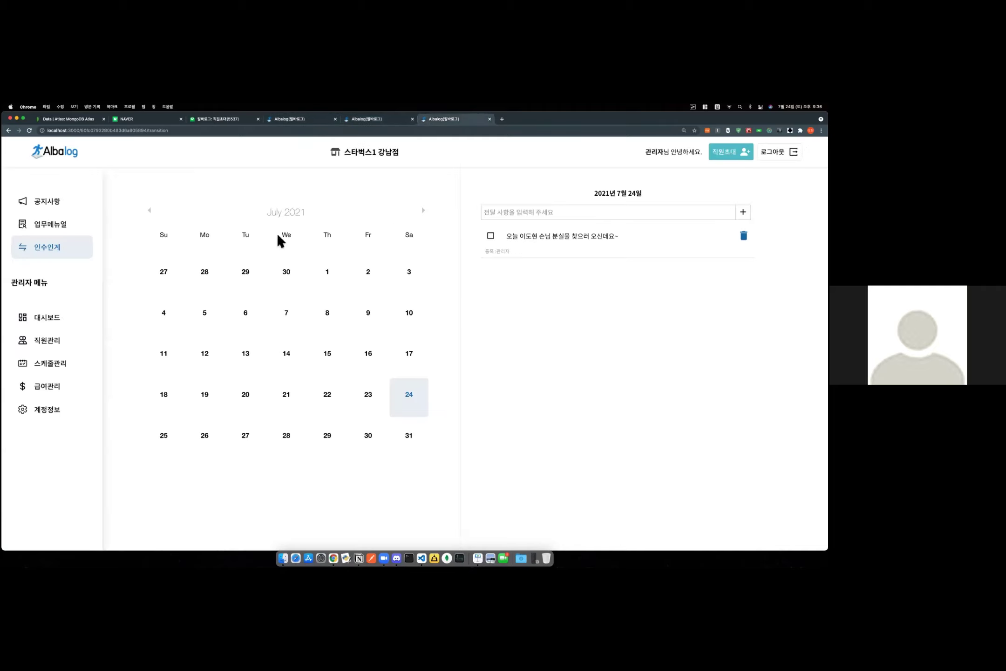
pyautogui.click(53, 321)
# Delete the completed handover note from the employee's calendar and confirm.
pyautogui.moveTo(341, 287); pyautogui.dragTo(197, 290)
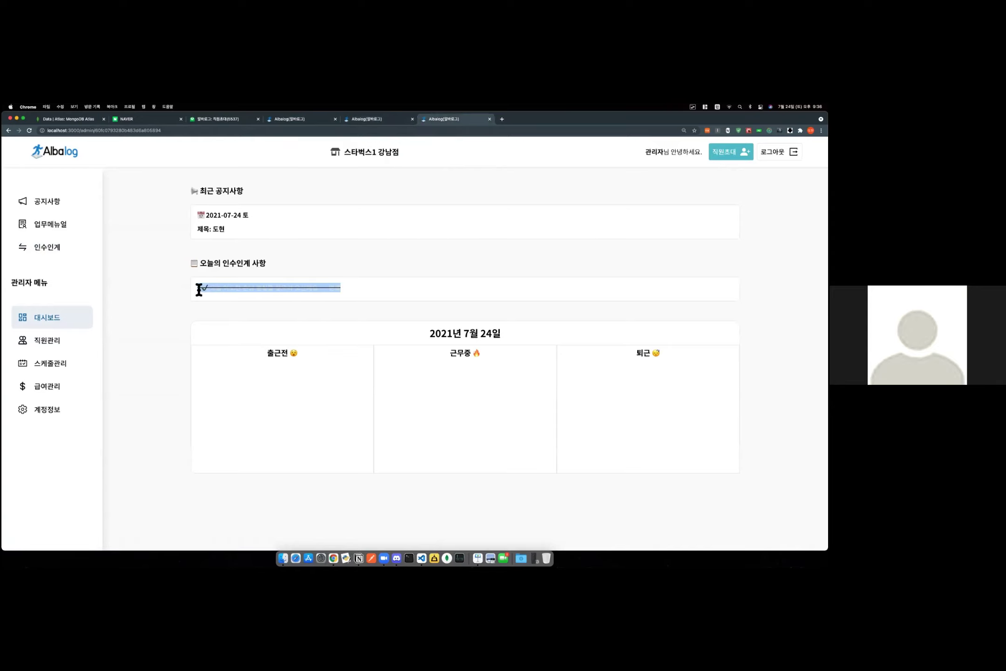
pyautogui.click(375, 119)
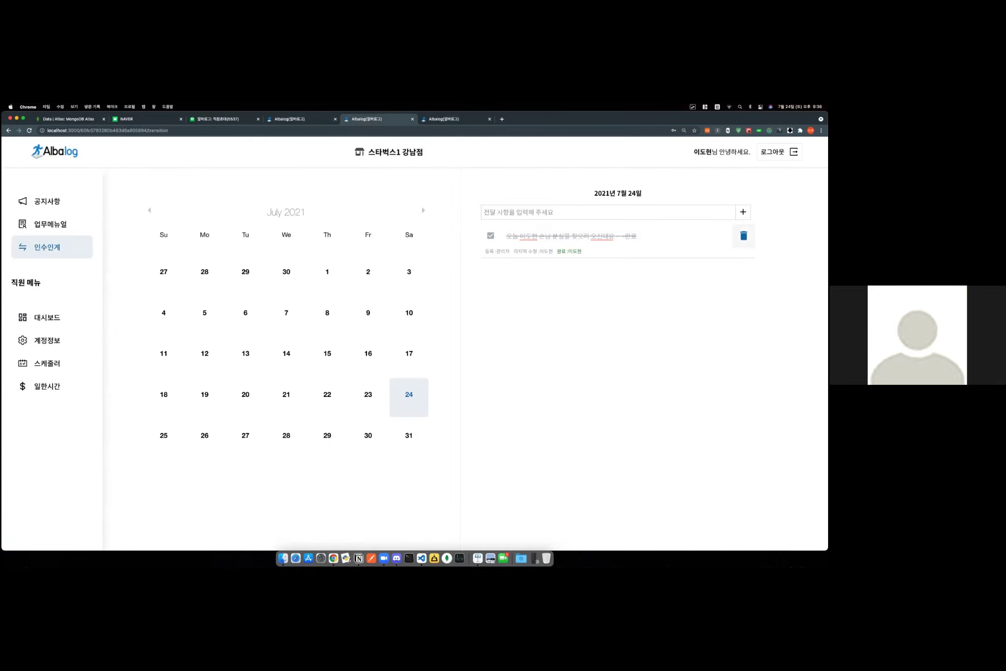
pyautogui.click(744, 236)
pyautogui.click(381, 394)
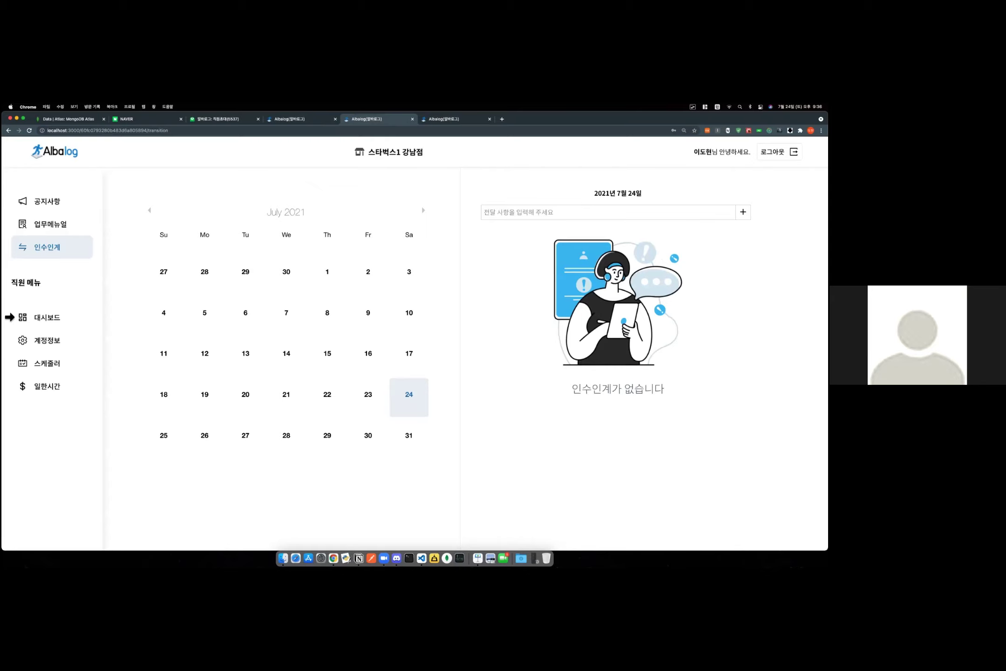
# Clock the employee out with 퇴근 하기 on their dashboard, confirming with 확인.
pyautogui.click(456, 121)
pyautogui.click(373, 120)
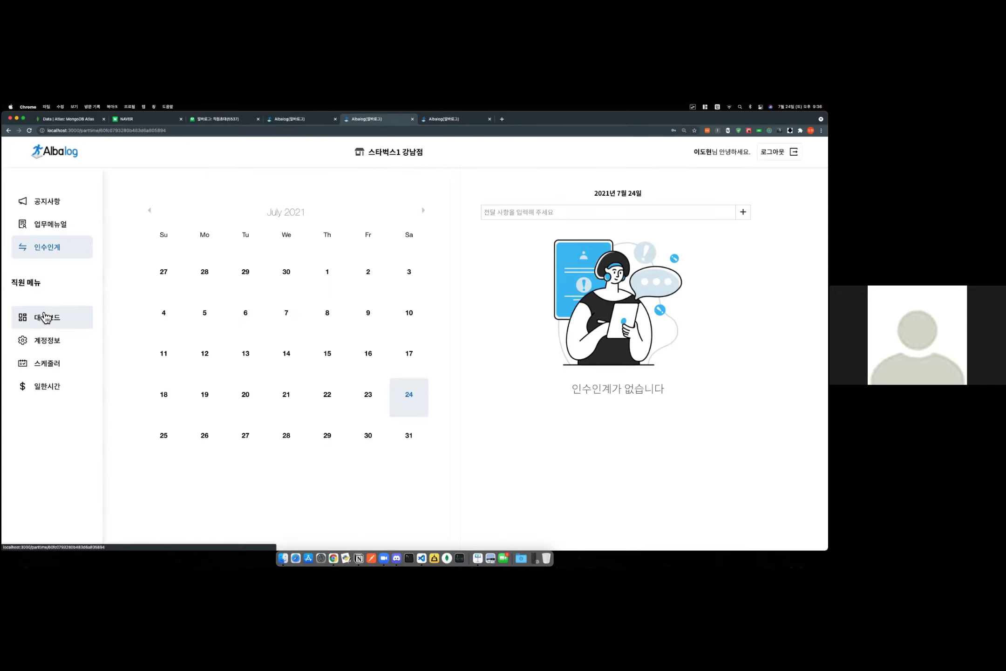
pyautogui.click(45, 319)
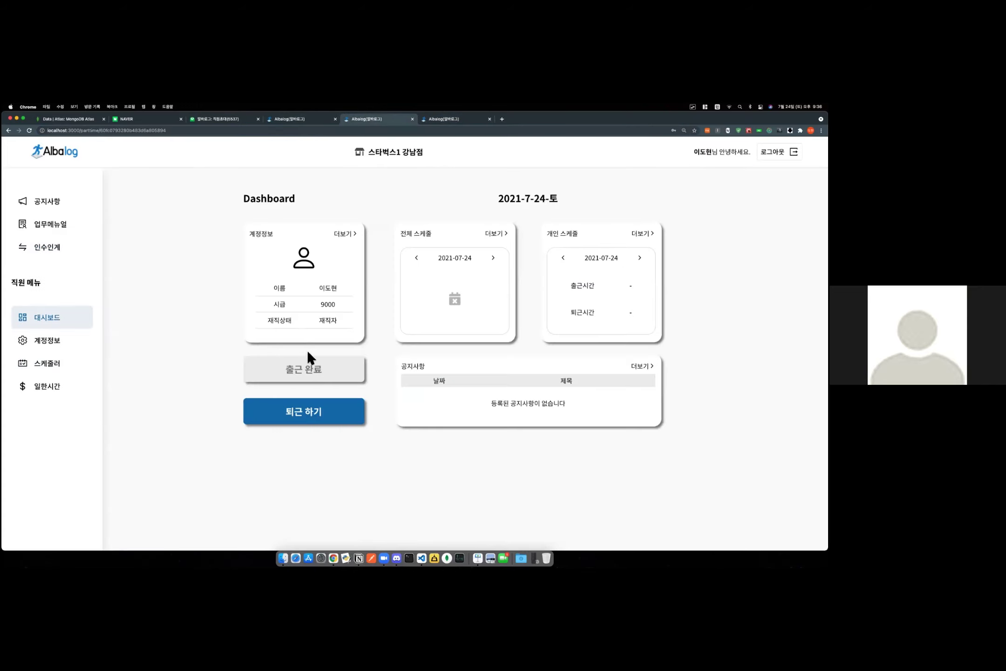
pyautogui.click(301, 410)
pyautogui.click(400, 402)
pyautogui.click(305, 415)
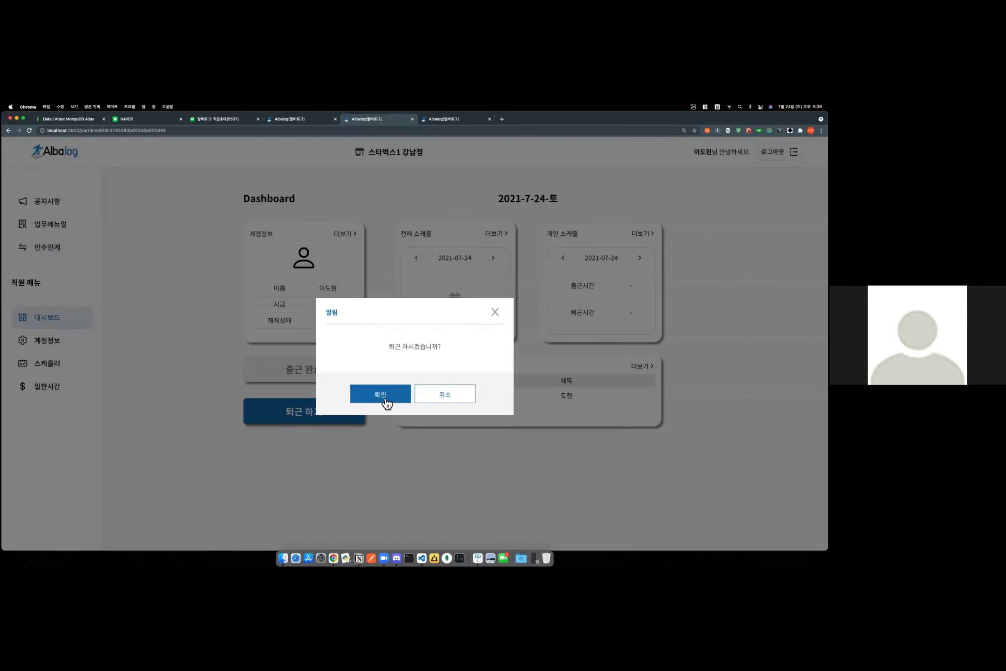
pyautogui.click(383, 401)
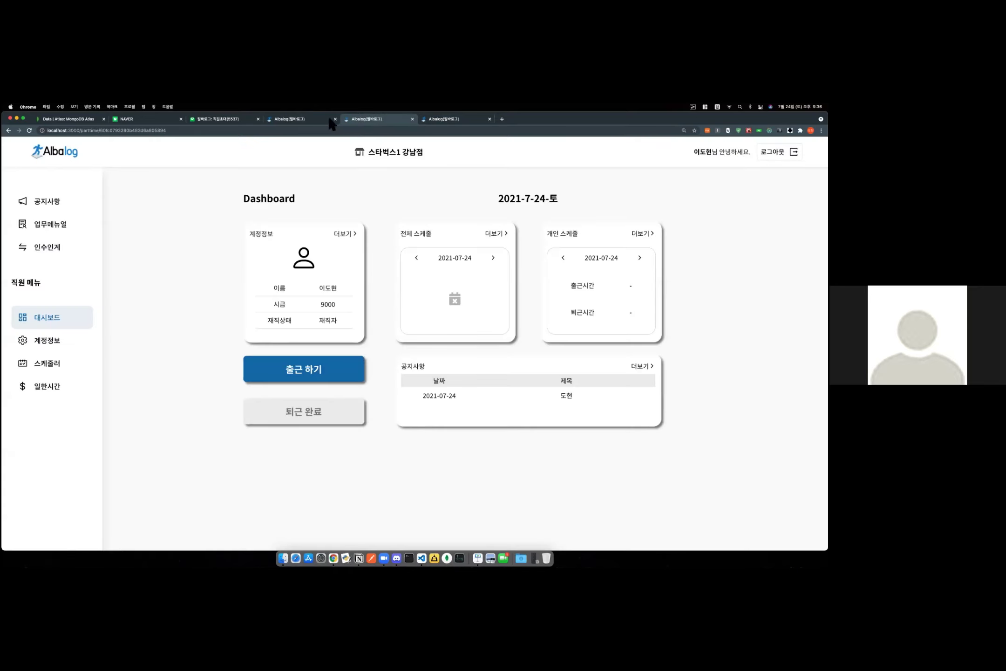
pyautogui.click(303, 120)
pyautogui.click(452, 119)
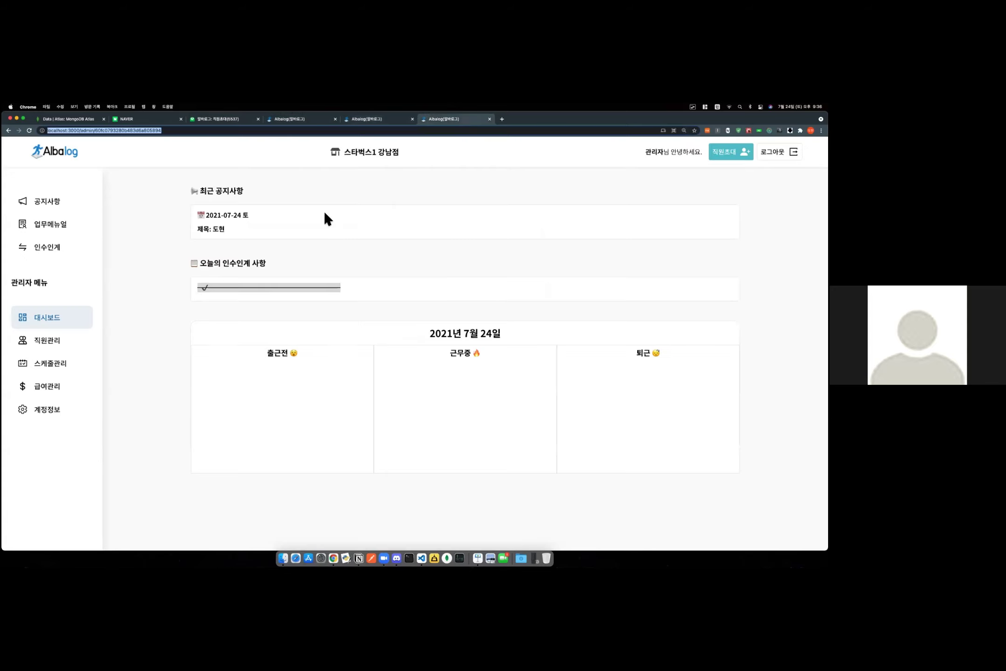
# In admin payroll, view the employee's July work details (0시간 3분, 436원) and close them.
pyautogui.click(68, 389)
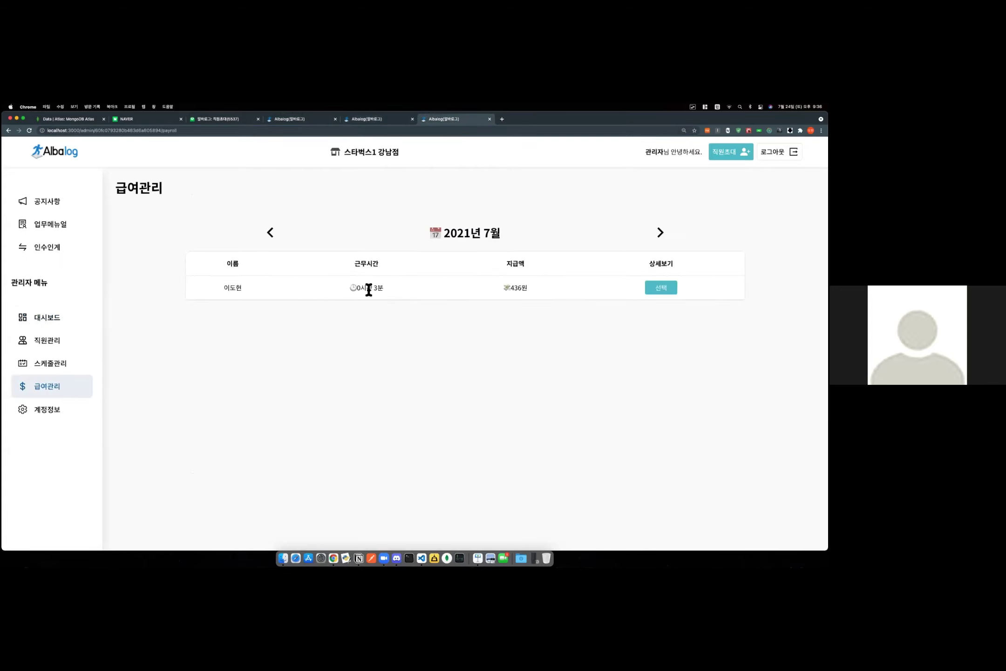
pyautogui.moveTo(356, 288); pyautogui.dragTo(424, 291)
pyautogui.click(423, 291)
pyautogui.click(666, 289)
pyautogui.moveTo(368, 301); pyautogui.dragTo(404, 300)
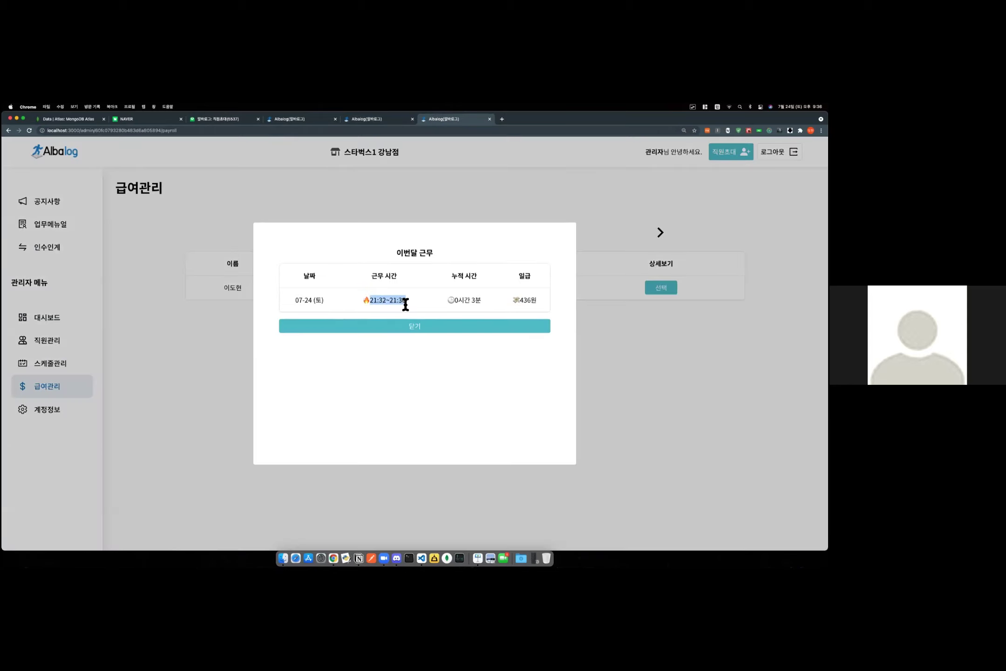
pyautogui.click(408, 302)
pyautogui.moveTo(539, 302); pyautogui.dragTo(330, 301)
pyautogui.click(421, 351)
pyautogui.click(425, 328)
# On the employee's account page, expand the 2021-07 pay entry showing 436원.
pyautogui.click(381, 120)
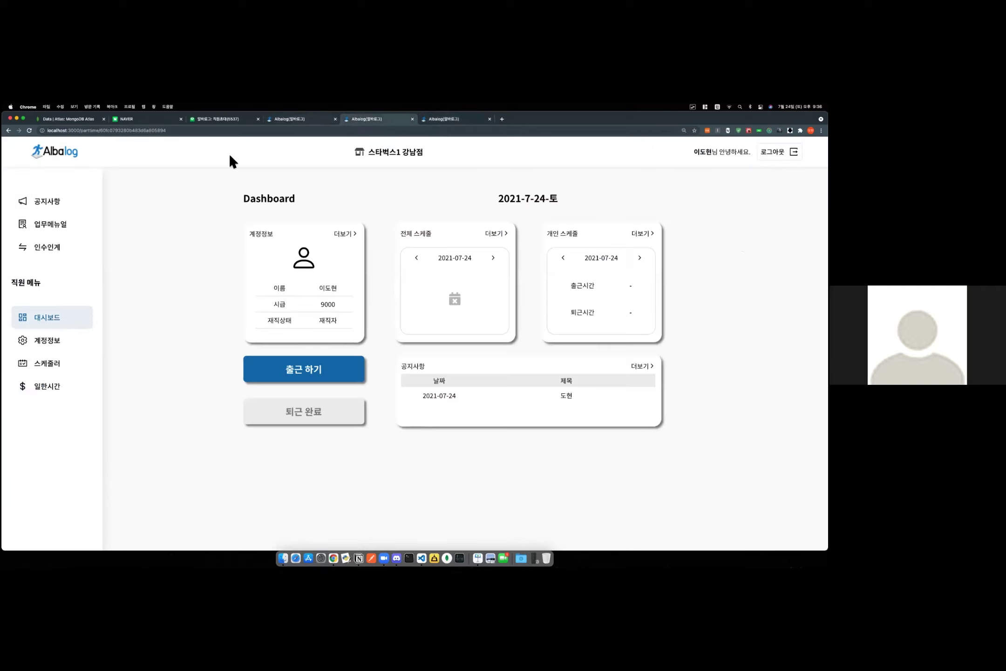
pyautogui.click(57, 348)
pyautogui.click(654, 268)
pyautogui.moveTo(502, 290); pyautogui.dragTo(629, 297)
pyautogui.tripleClick(561, 289)
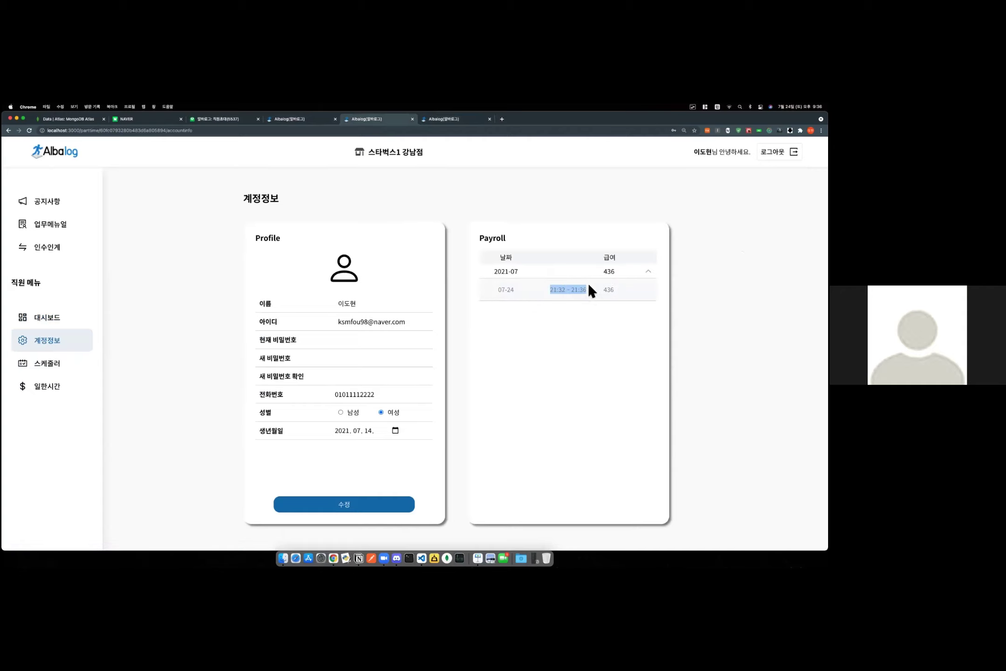
# Check the employee's worked hours for August 2021, then back to July 2021.
pyautogui.click(72, 395)
pyautogui.moveTo(539, 262); pyautogui.dragTo(461, 263)
pyautogui.click(507, 234)
pyautogui.click(503, 232)
pyautogui.click(421, 231)
# Step the overall and personal schedule dates forward and back on the employee's dashboard.
pyautogui.click(78, 324)
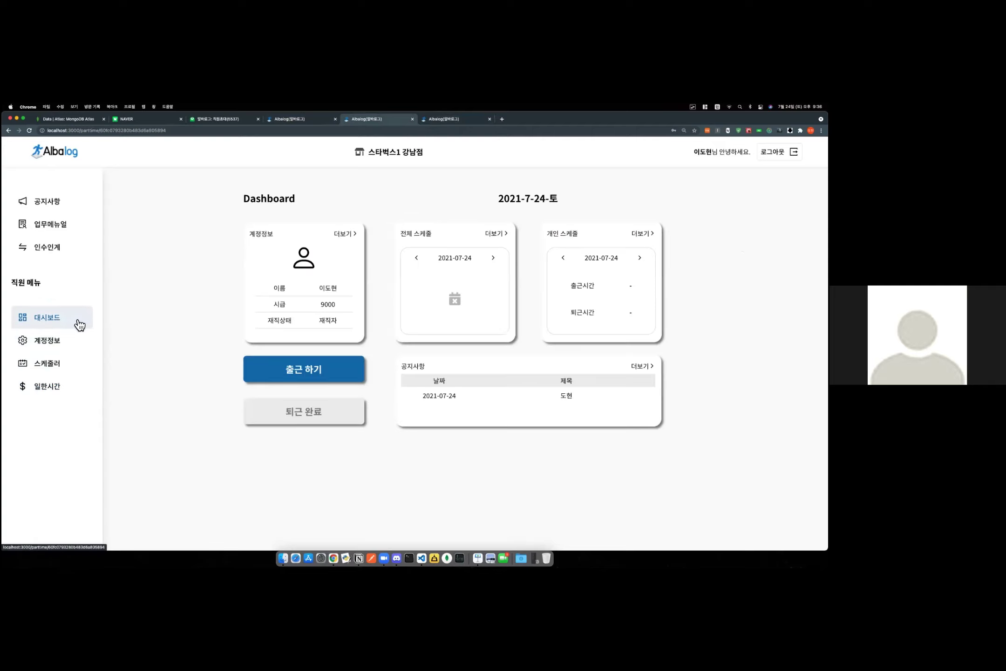
pyautogui.click(494, 259)
pyautogui.click(494, 259)
pyautogui.click(494, 259)
pyautogui.click(494, 259)
pyautogui.click(417, 259)
pyautogui.click(416, 259)
pyautogui.click(416, 259)
pyautogui.click(640, 259)
pyautogui.click(640, 259)
pyautogui.click(640, 259)
pyautogui.doubleClick(564, 258)
# Browse the employee's worked-hours, schedule and account pages.
pyautogui.click(457, 122)
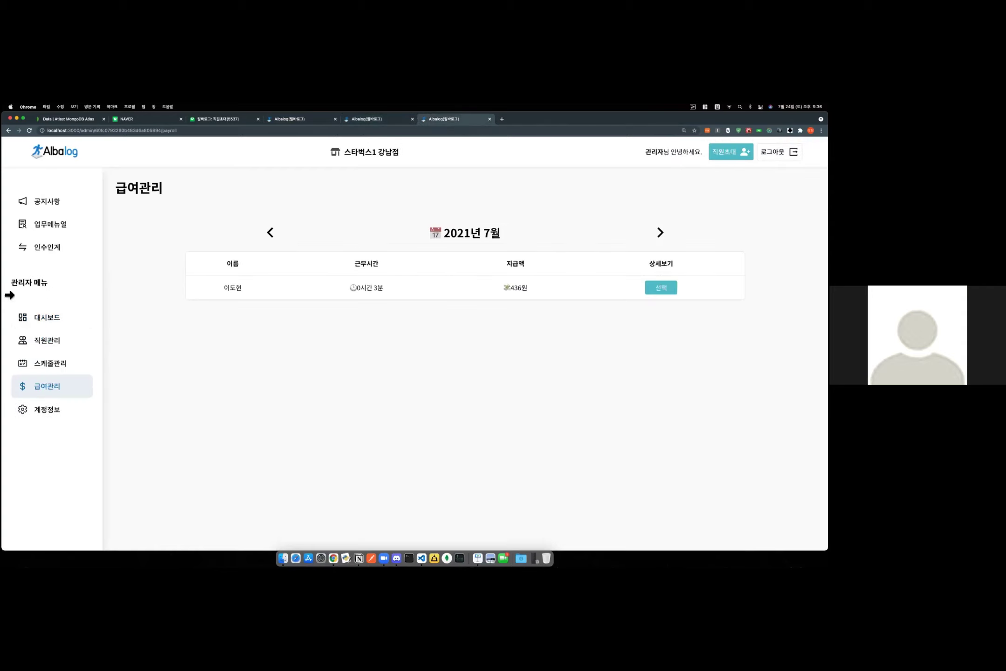
pyautogui.click(370, 120)
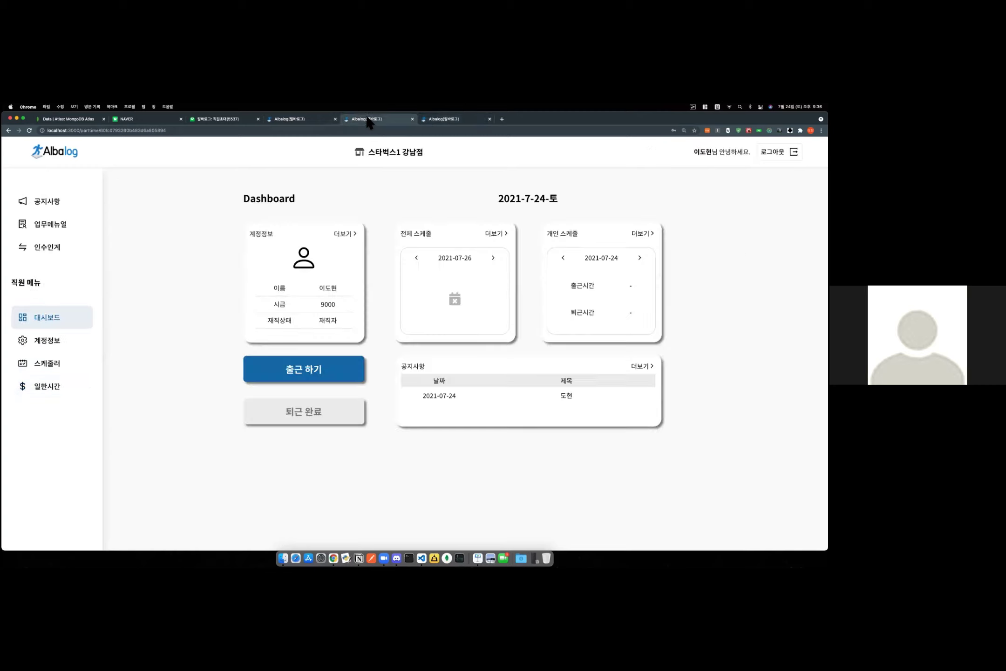
pyautogui.click(55, 386)
pyautogui.click(58, 362)
pyautogui.click(67, 344)
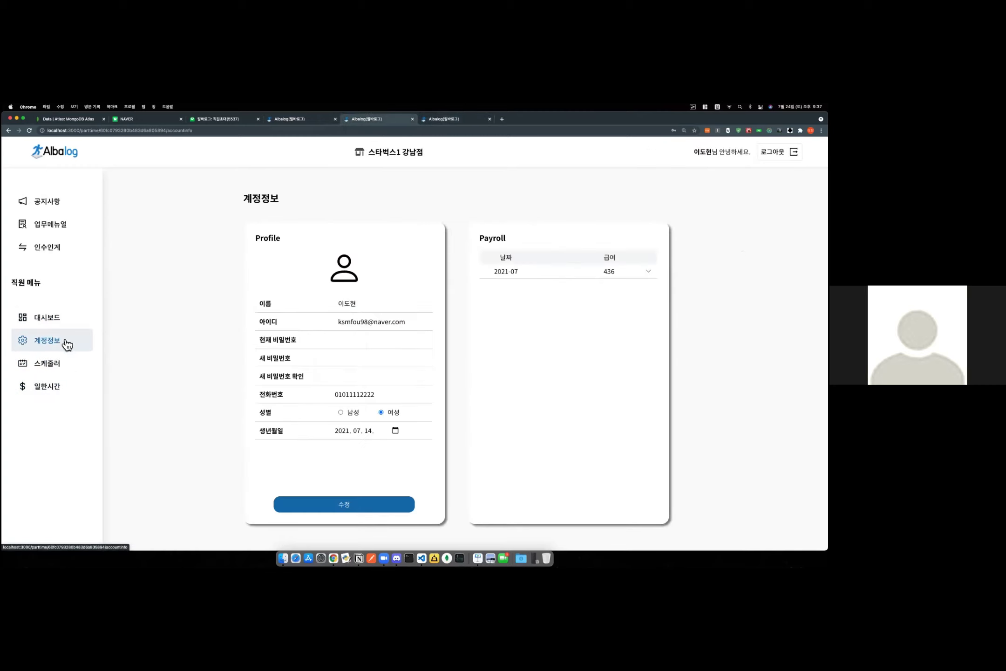
pyautogui.click(300, 120)
pyautogui.click(390, 131)
pyautogui.click(391, 119)
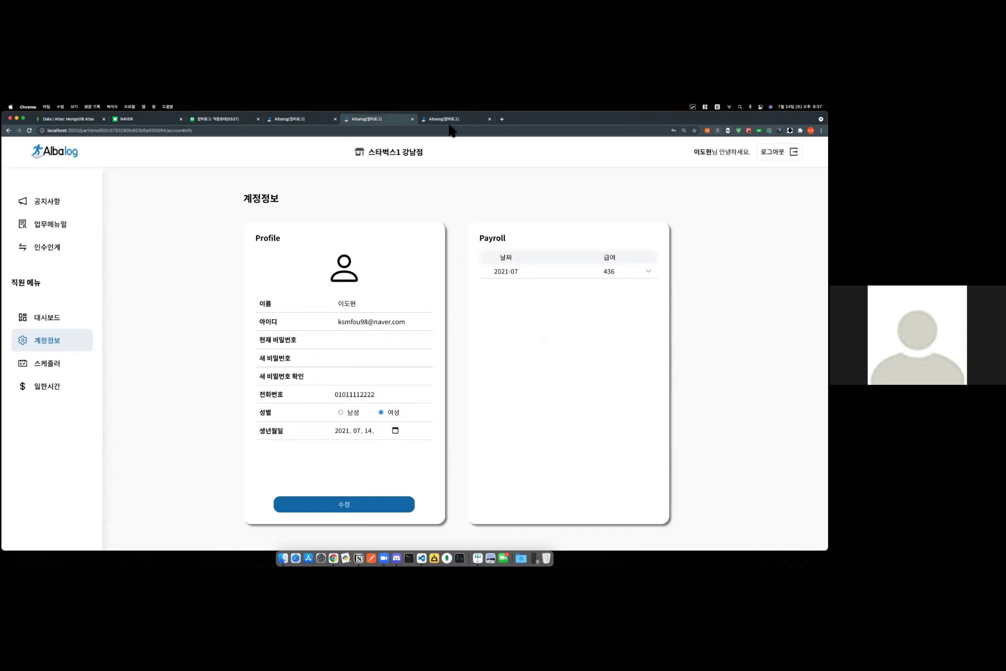
# Cycle through the admin's account, schedule, employee, dashboard and payroll pages, ending at 업무메뉴얼.
pyautogui.click(451, 119)
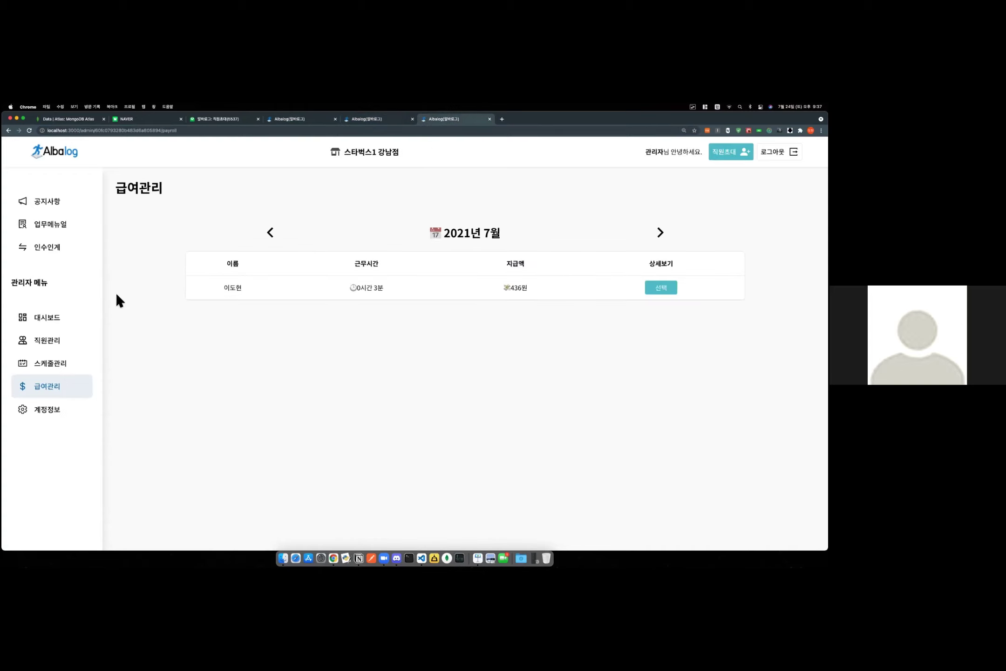
pyautogui.click(69, 406)
pyautogui.click(75, 362)
pyautogui.click(75, 347)
pyautogui.click(73, 328)
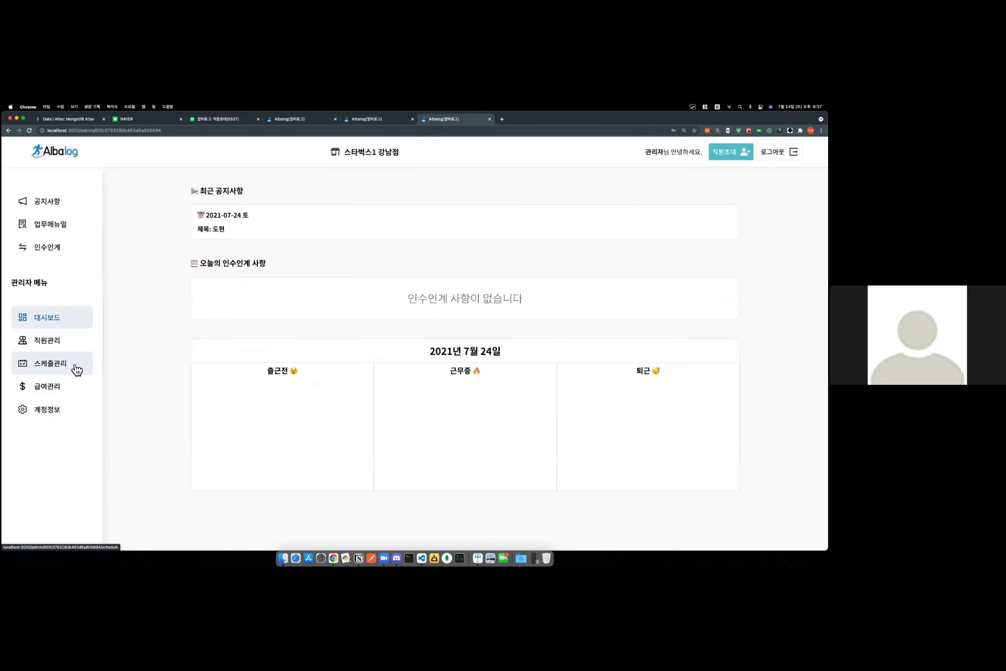
pyautogui.click(75, 389)
pyautogui.click(70, 365)
pyautogui.click(68, 344)
pyautogui.click(72, 225)
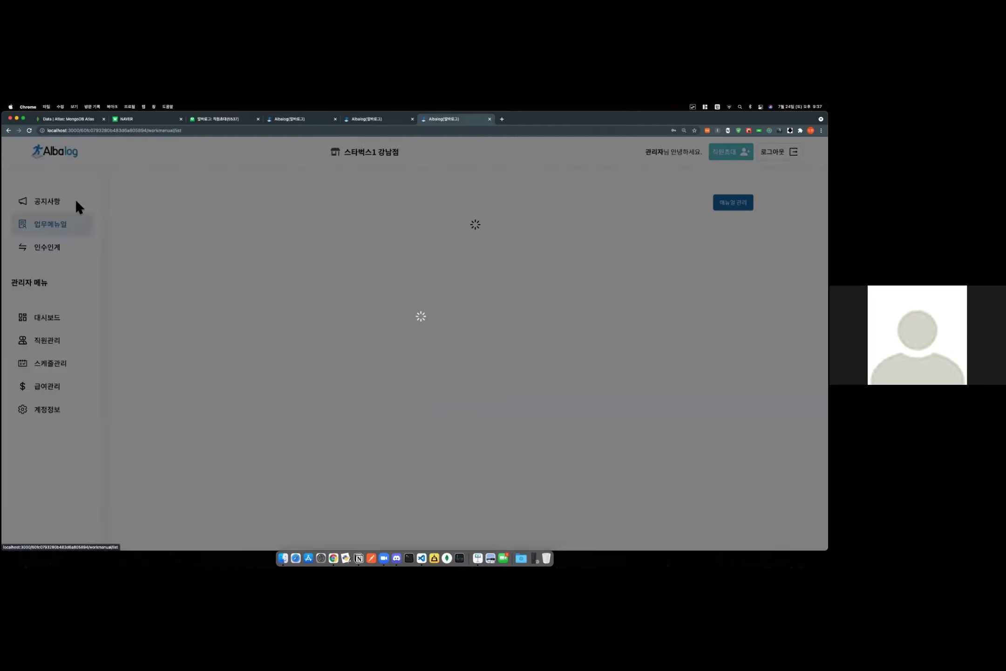
# Confirm the work-manual list is empty, then return to the employee's 스타벅스1 강남점 dashboard.
pyautogui.click(53, 228)
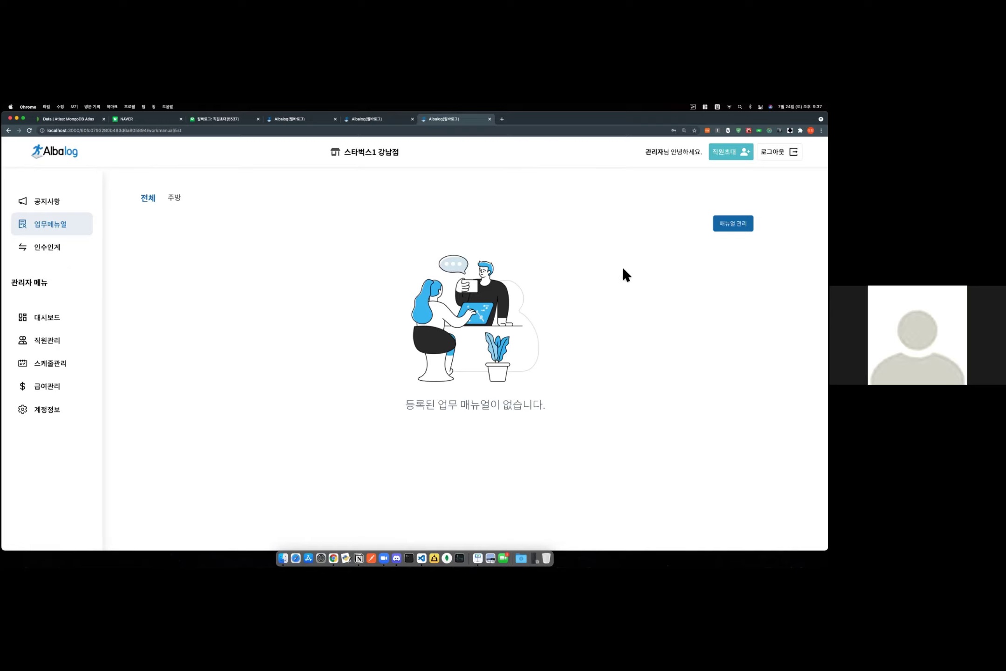
pyautogui.click(383, 559)
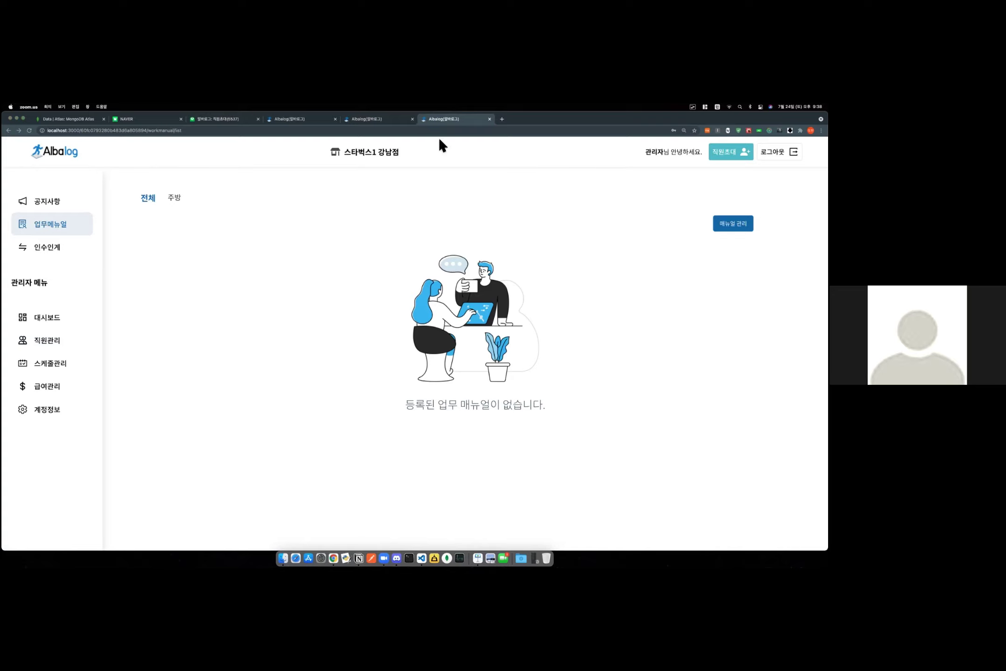
pyautogui.click(391, 118)
pyautogui.click(44, 323)
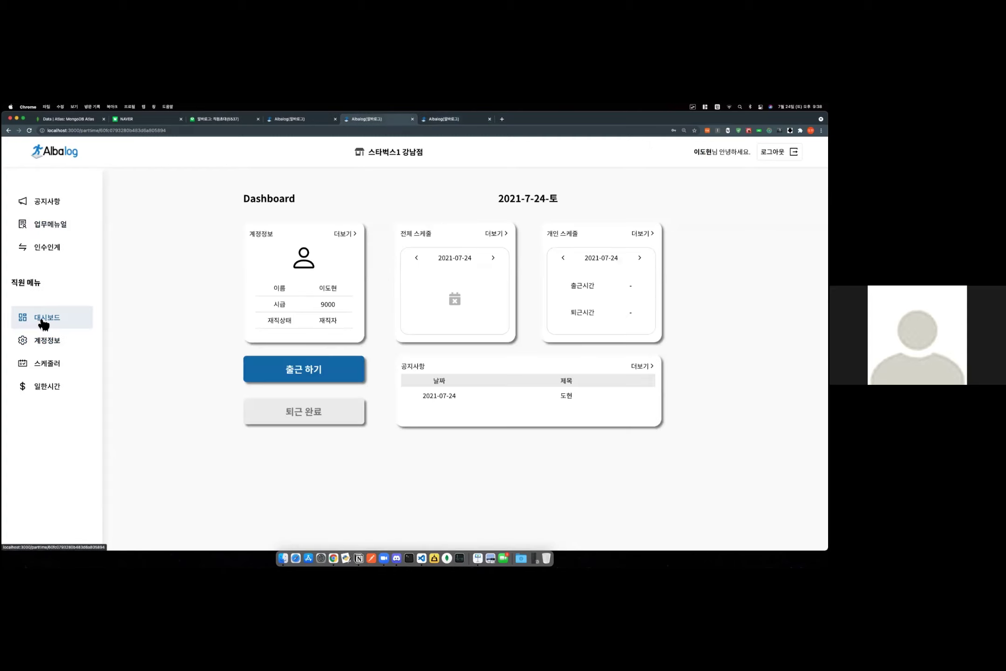